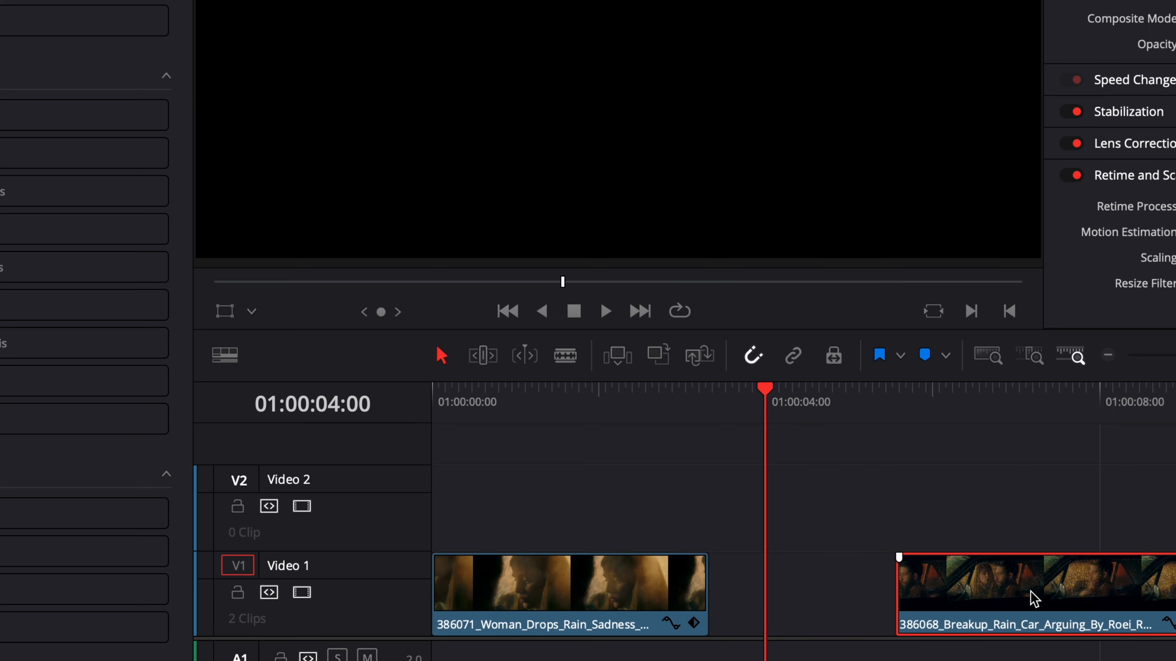
Close the gap on Video 1 by moving the car clip flush against the end of the first clip.
{"action": "left_click", "coordinate": [684, 598]}
{"action": "mouse_move", "coordinate": [703, 589]}
{"action": "left_mouse_down"}
{"action": "mouse_move", "coordinate": [803, 594]}
{"action": "mouse_move", "coordinate": [707, 594]}
{"action": "left_mouse_up"}
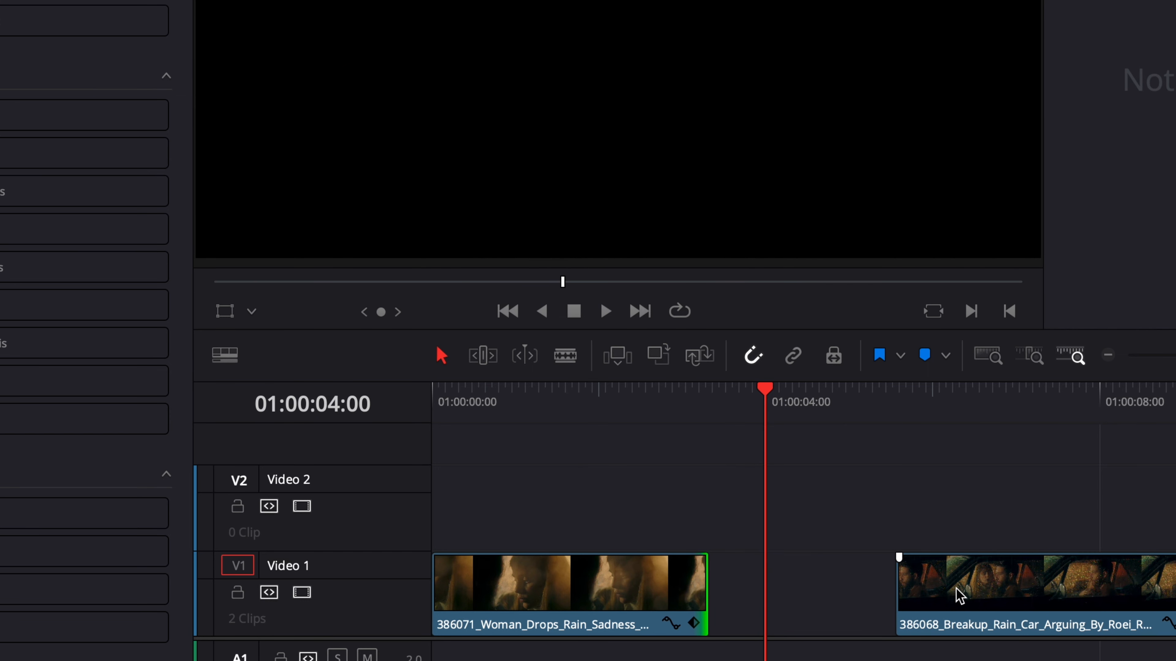
{"action": "left_click", "coordinate": [905, 594]}
{"action": "left_click_drag", "start_coordinate": [905, 594], "coordinate": [756, 588]}
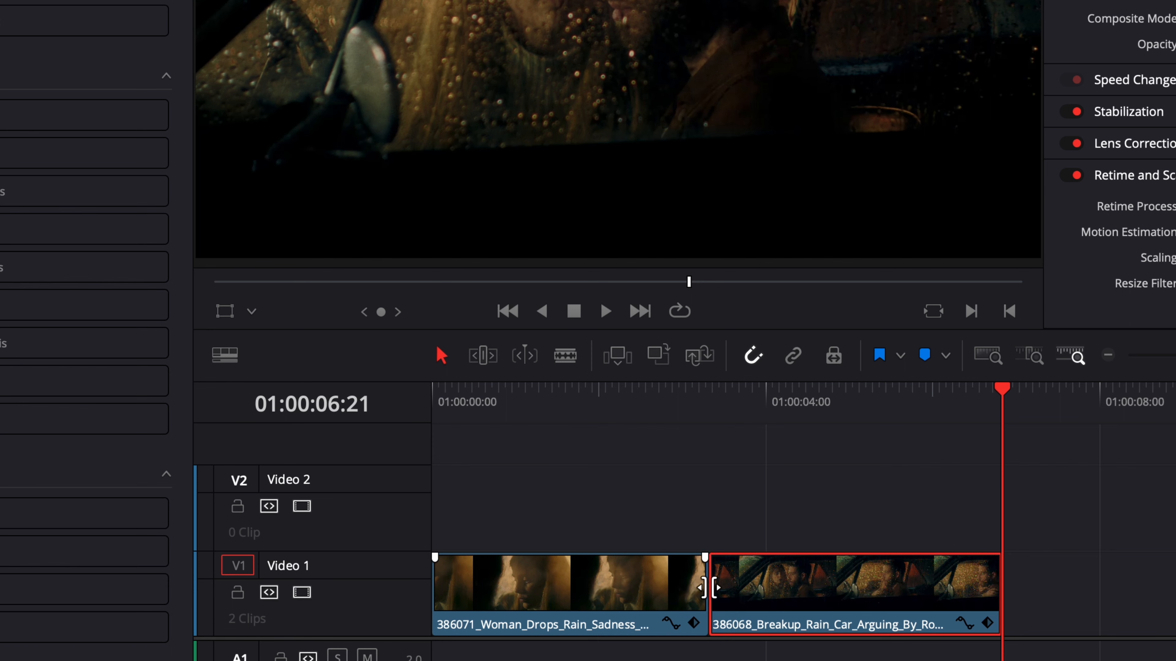
Add a cross dissolve at the edit point between the two clips and convert it to a Fusion Cross Dissolve.
{"action": "left_click", "coordinate": [708, 587]}
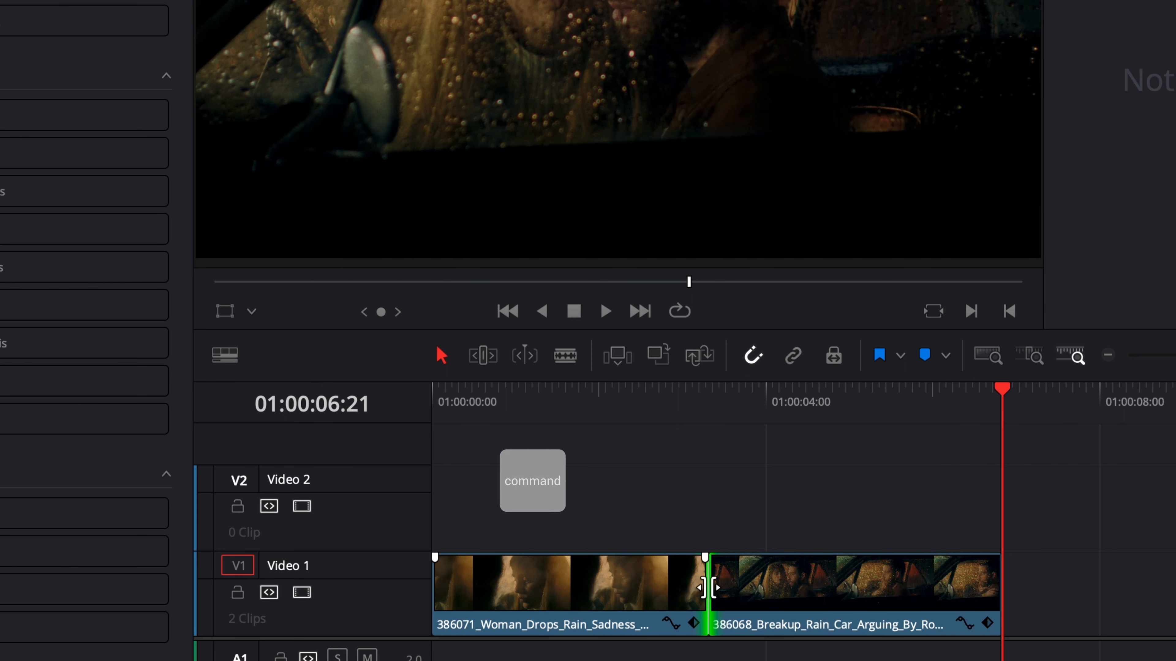
{"action": "key", "text": "super+t"}
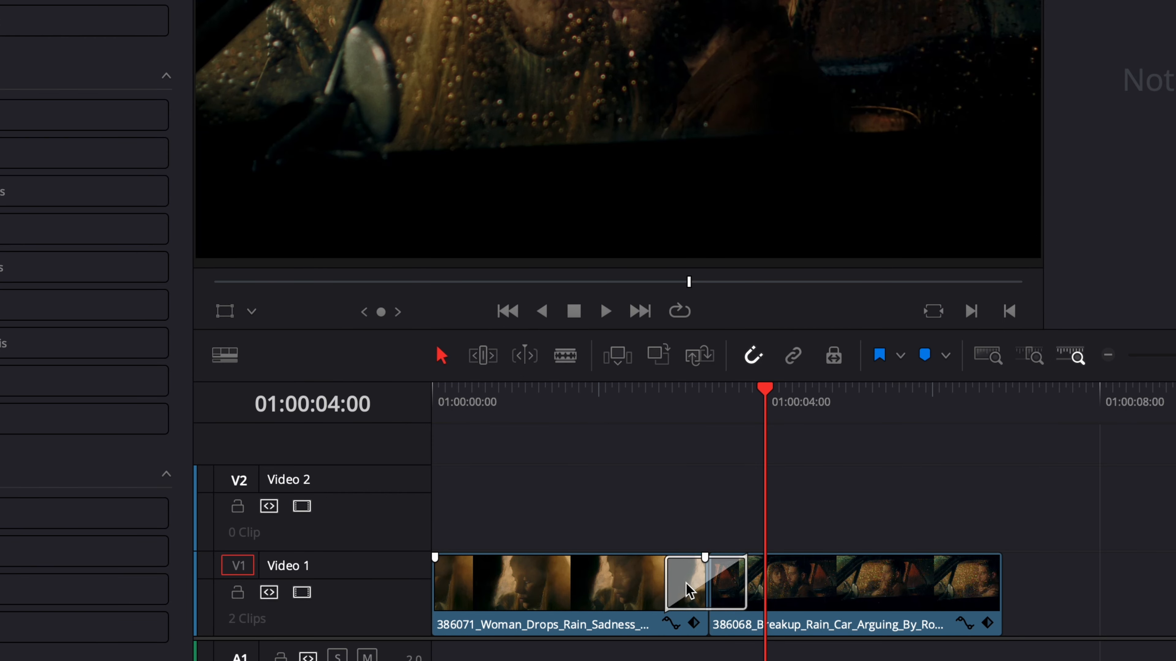
{"action": "right_click", "coordinate": [687, 590]}
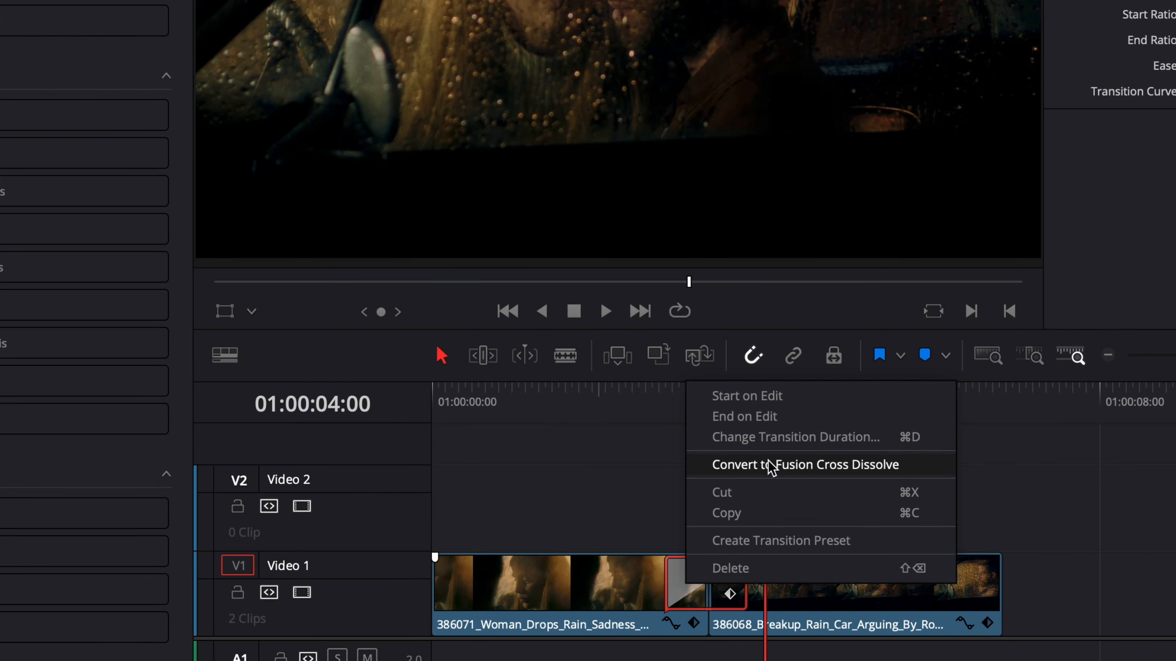
{"action": "left_click", "coordinate": [898, 465]}
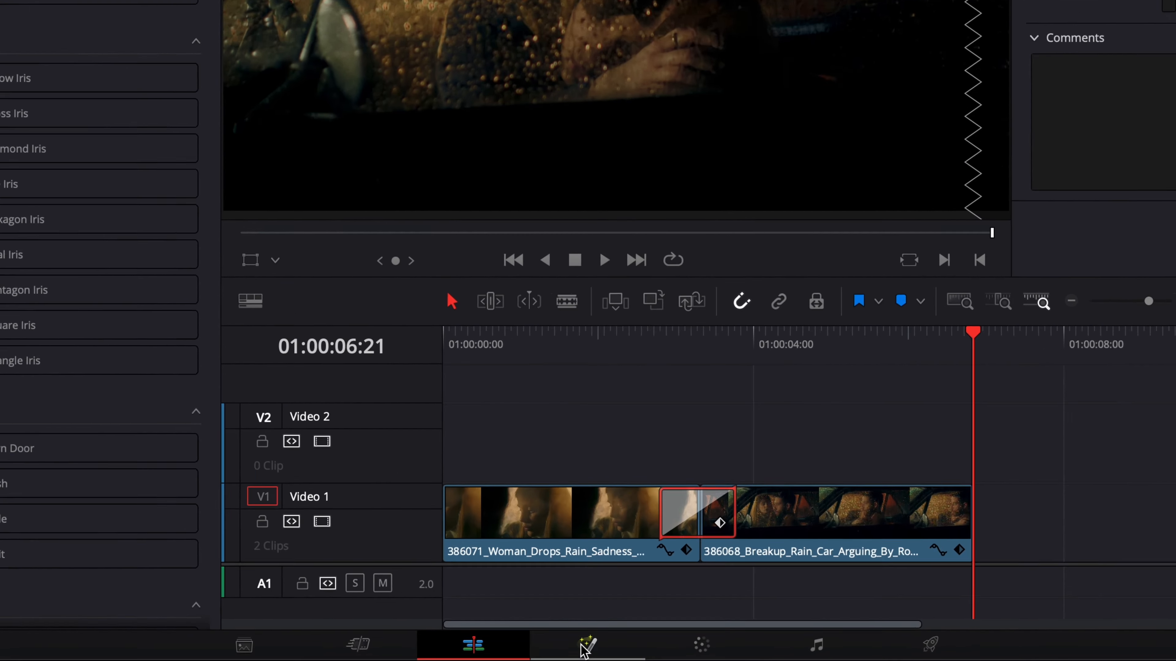
Open the cross dissolve transition's own composition in Fusion rather than the clip's composition.
{"action": "left_click", "coordinate": [582, 646]}
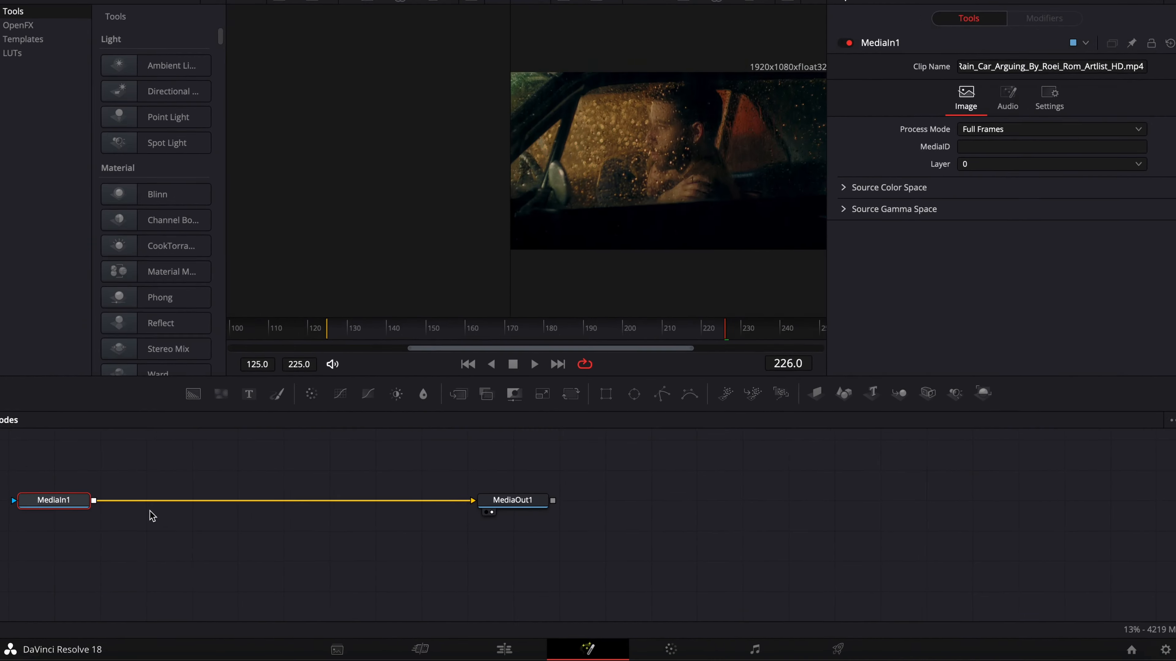
{"action": "left_click", "coordinate": [506, 648]}
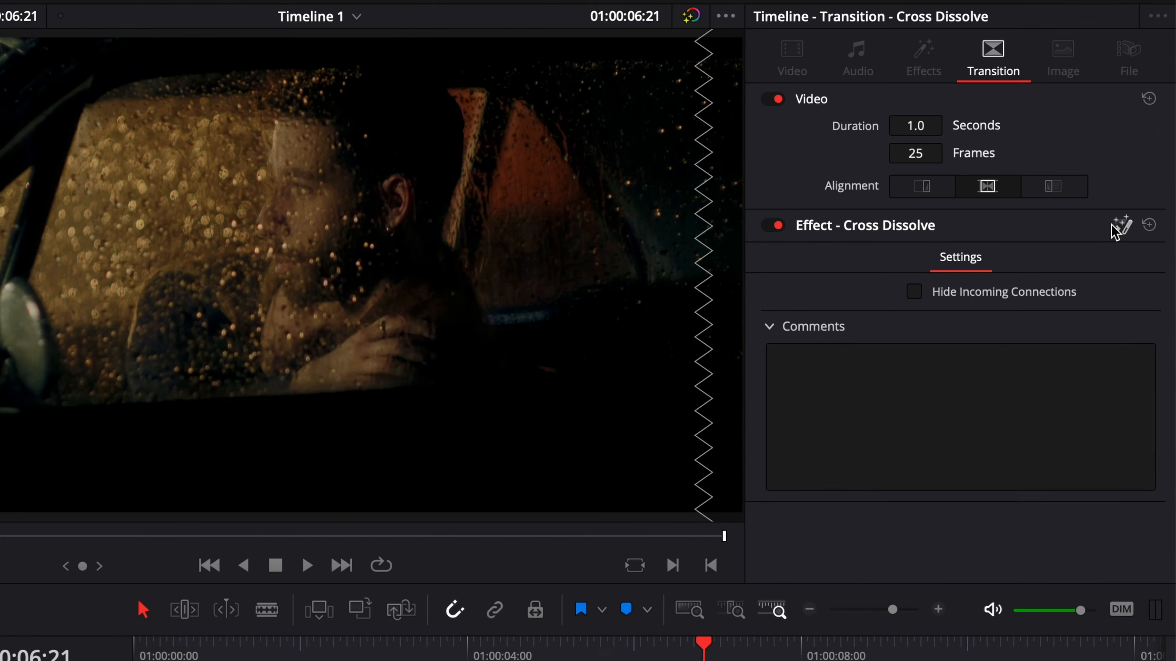
{"action": "left_click", "coordinate": [1123, 226]}
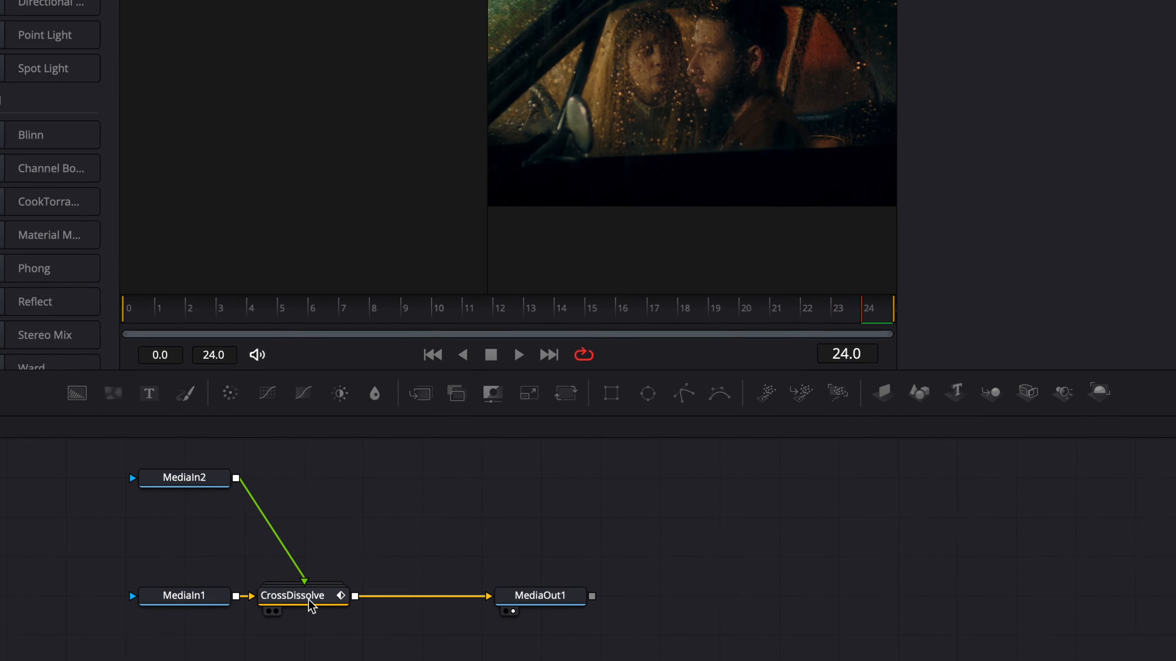
Expand the CrossDissolve group, ungroup it, and select the Dissolve1 node it contained.
{"action": "double_click", "coordinate": [276, 602]}
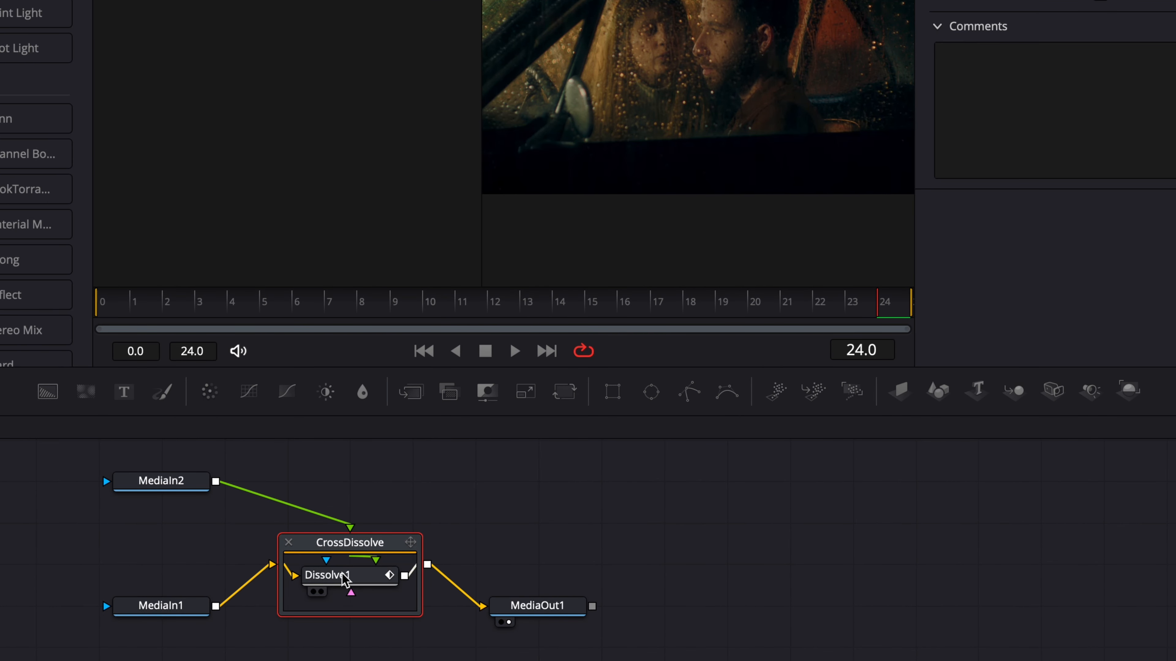
{"action": "right_click", "coordinate": [348, 546]}
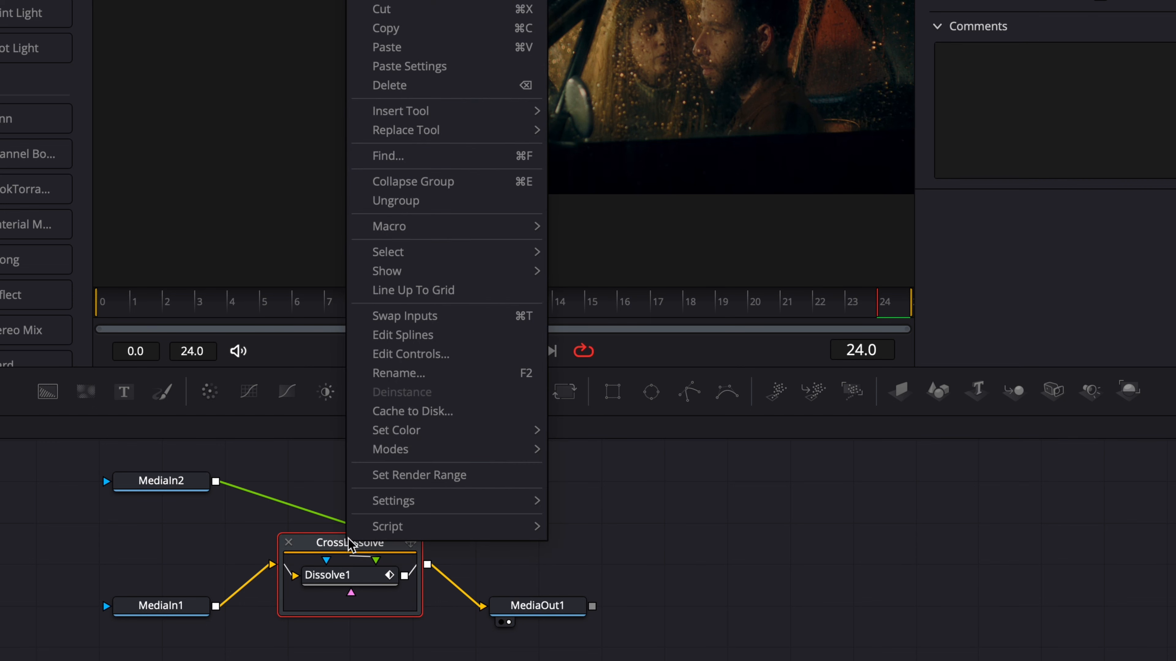
{"action": "left_click", "coordinate": [444, 200]}
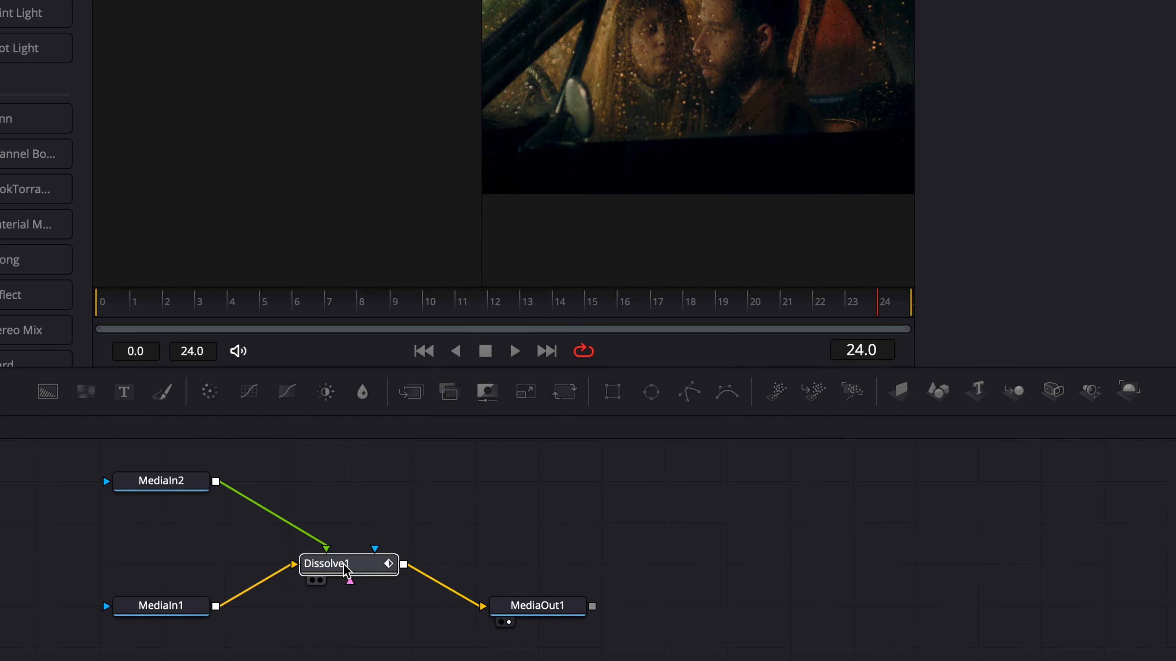
{"action": "mouse_move", "coordinate": [346, 570]}
{"action": "left_mouse_down"}
{"action": "mouse_move", "coordinate": [289, 566]}
{"action": "mouse_move", "coordinate": [347, 610]}
{"action": "mouse_move", "coordinate": [338, 570]}
{"action": "left_mouse_up"}
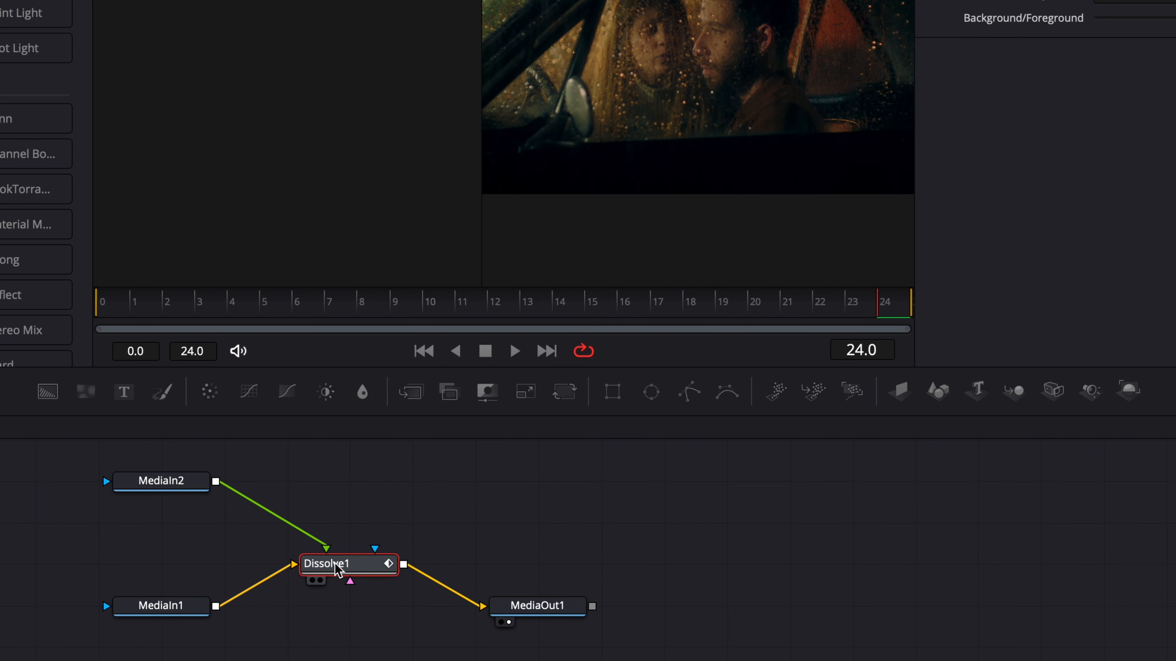
Preview MediaIn2 and MediaIn1 individually, and show both sources side by side in the viewers.
{"action": "left_click", "coordinate": [132, 497]}
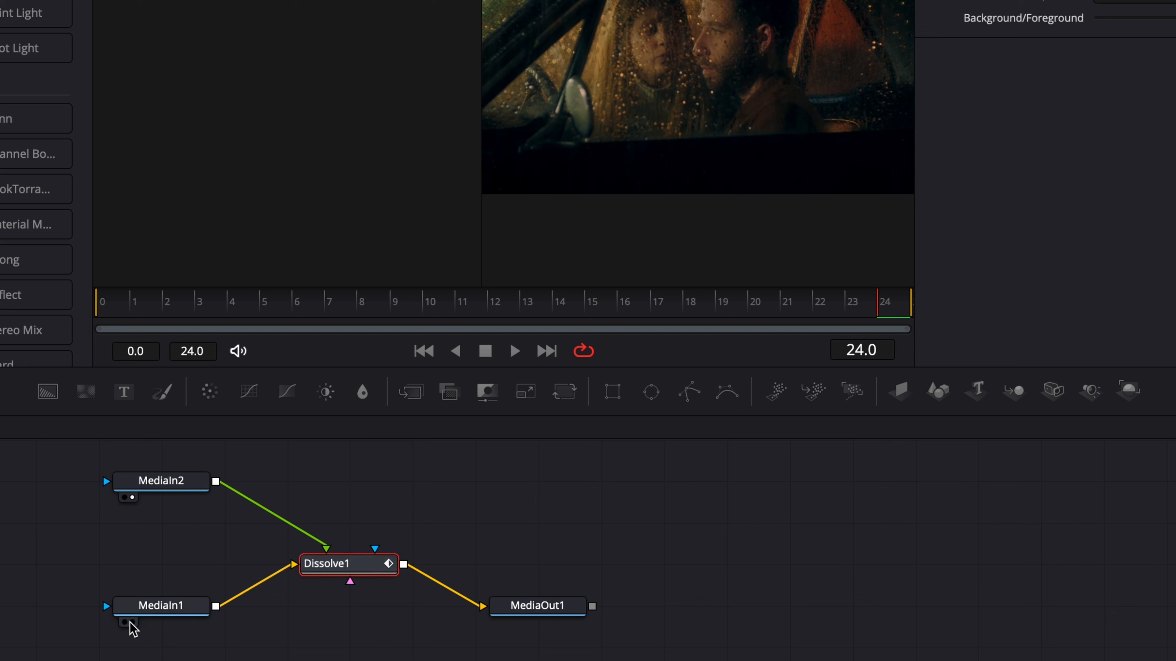
{"action": "left_click", "coordinate": [132, 623]}
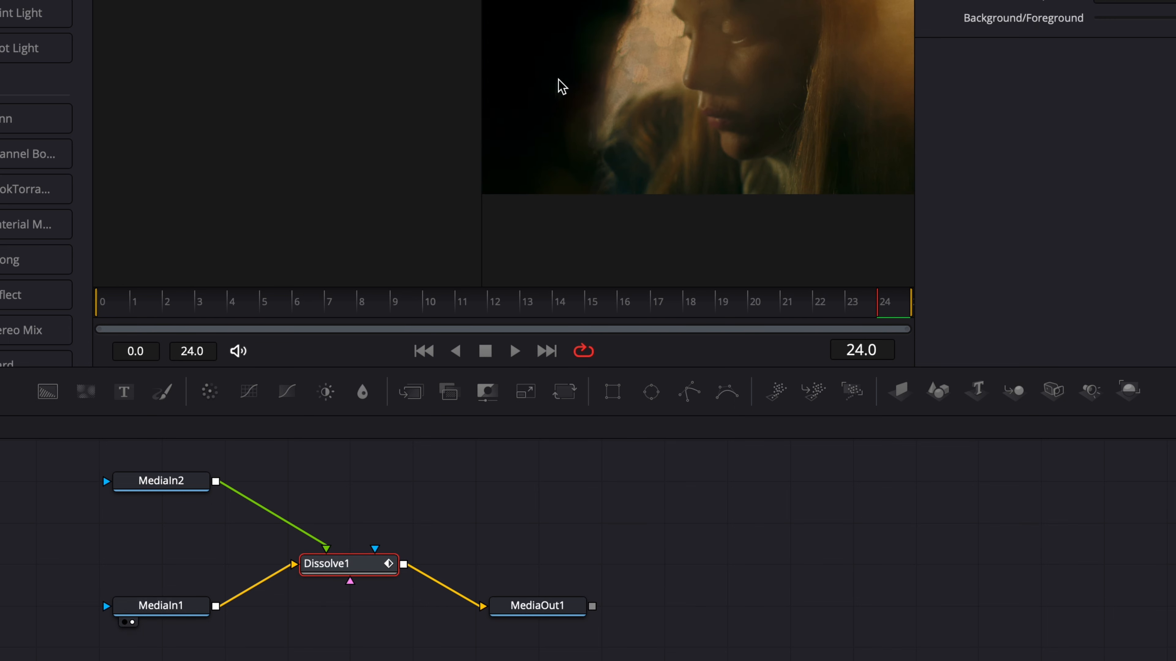
{"action": "left_click", "coordinate": [125, 498]}
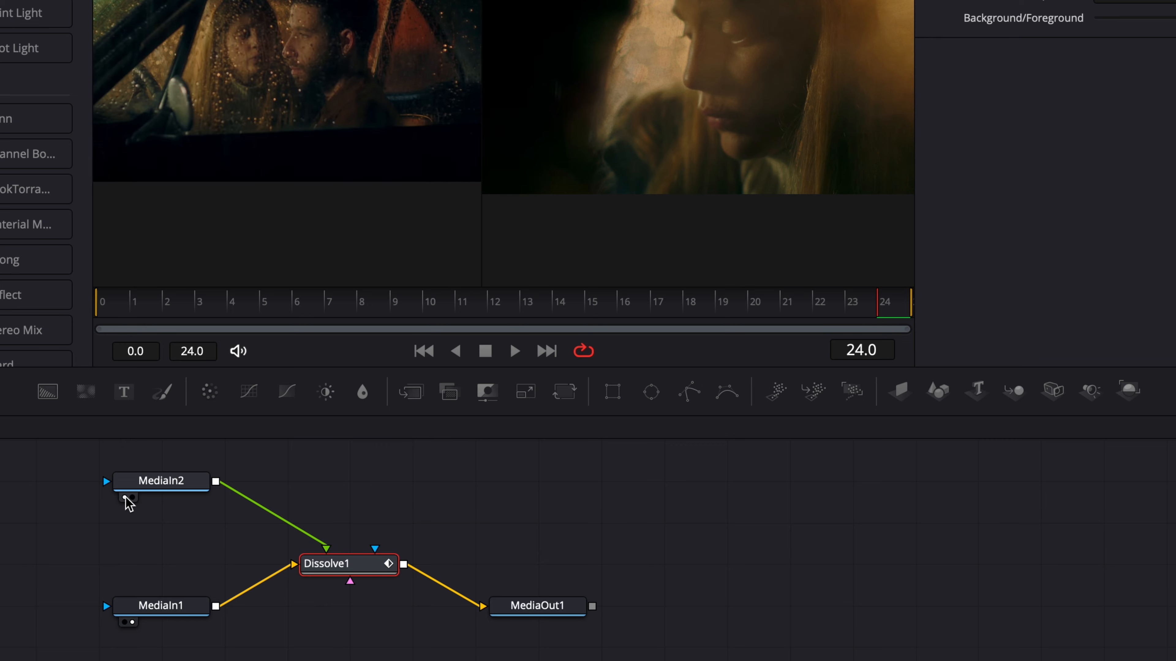
Show MediaOut1 in a single enlarged viewer and scrub through the transition to examine the dissolve.
{"action": "left_click", "coordinate": [327, 301]}
{"action": "left_click", "coordinate": [509, 622]}
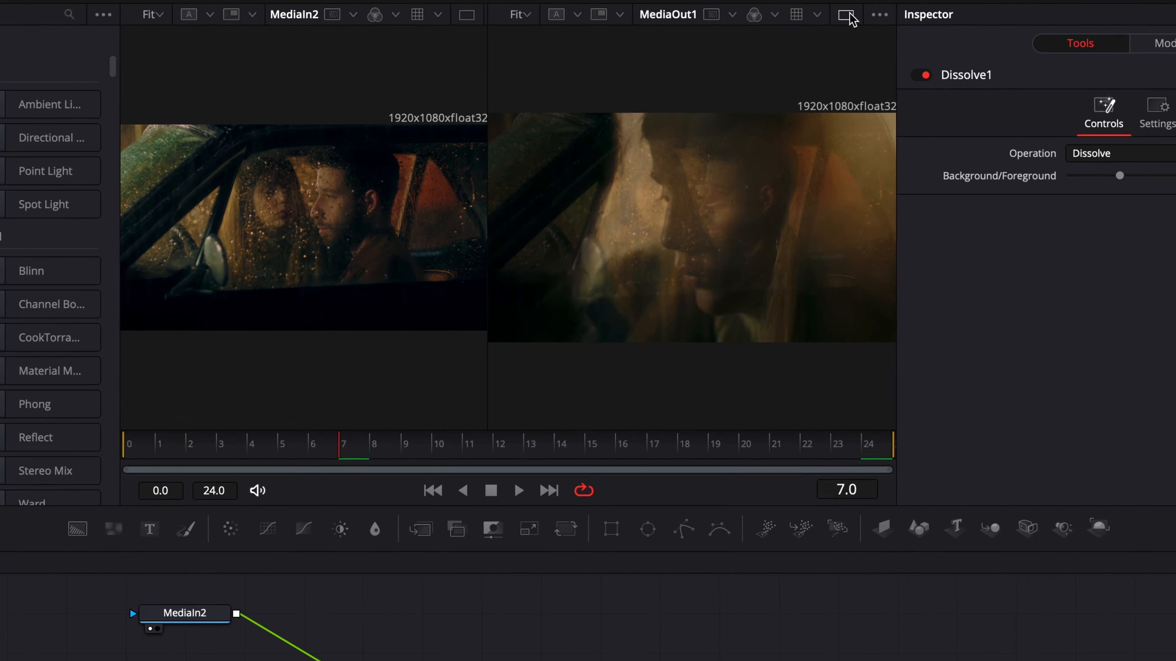
{"action": "left_click", "coordinate": [783, 11]}
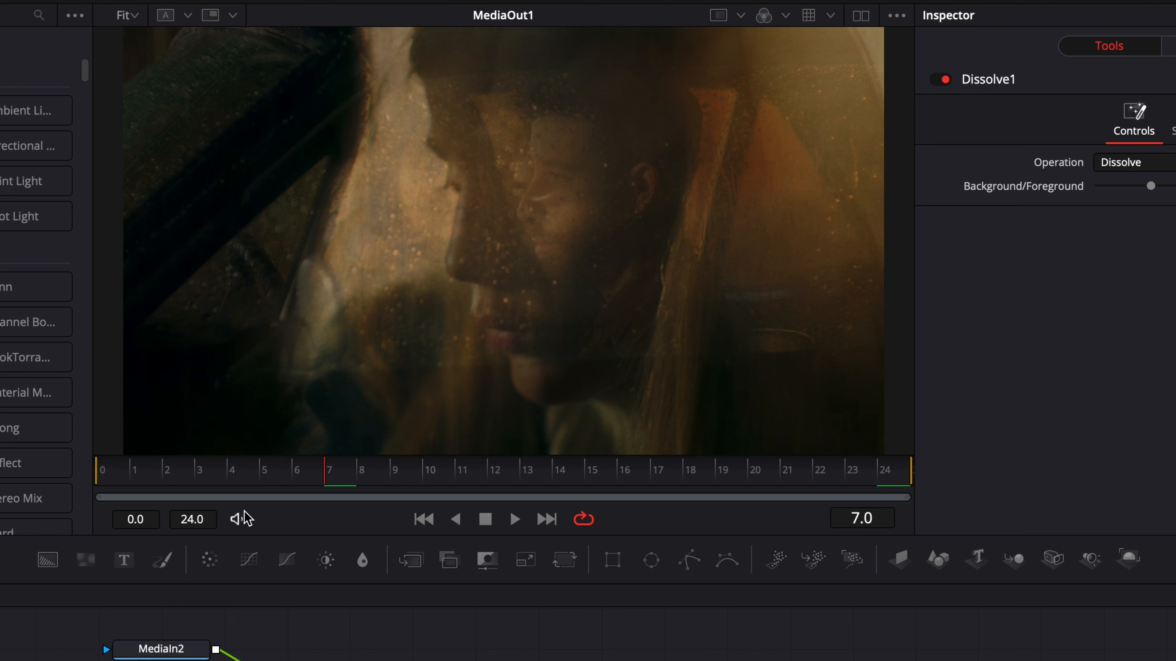
{"action": "left_click_drag", "start_coordinate": [204, 475], "coordinate": [713, 470]}
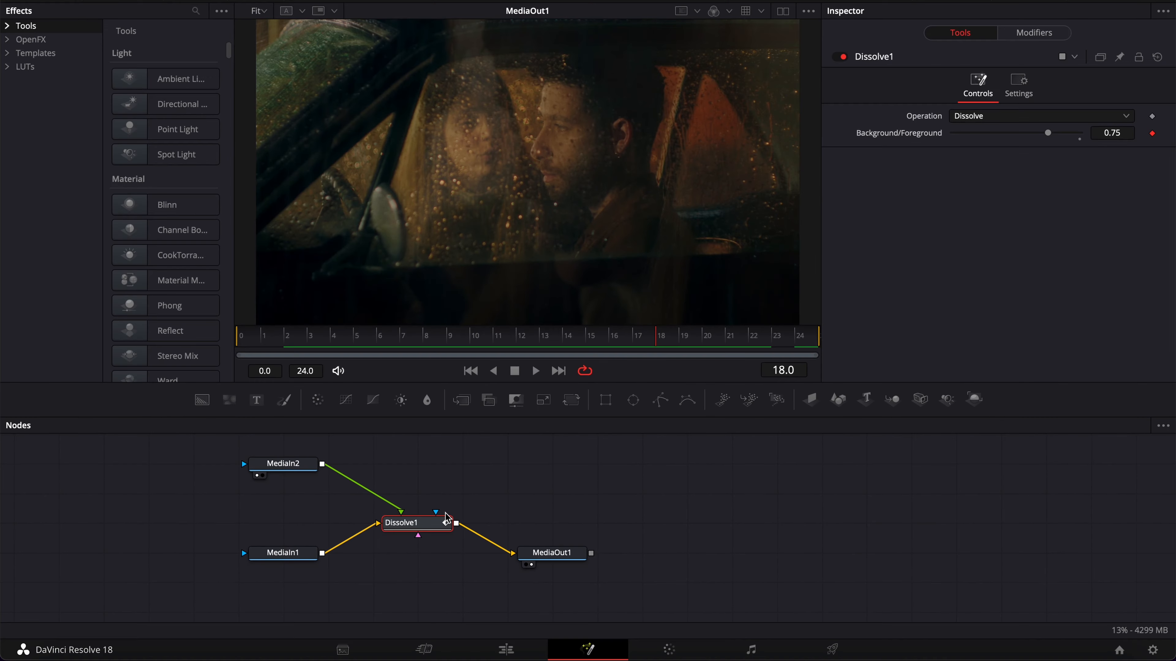
{"action": "left_click_drag", "start_coordinate": [99, 302], "coordinate": [162, 301]}
{"action": "left_click_drag", "start_coordinate": [166, 476], "coordinate": [448, 496]}
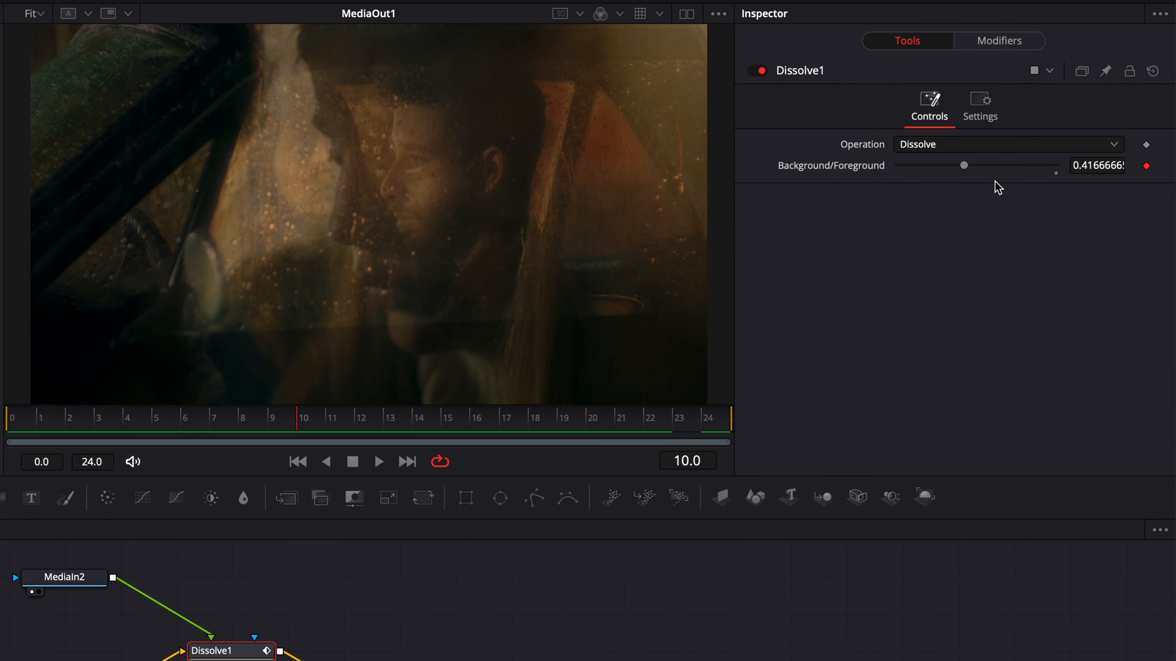
Set the curve type of the Anim Curves modifier on Dissolve1's Background/Foreground to Custom.
{"action": "left_click", "coordinate": [1004, 43]}
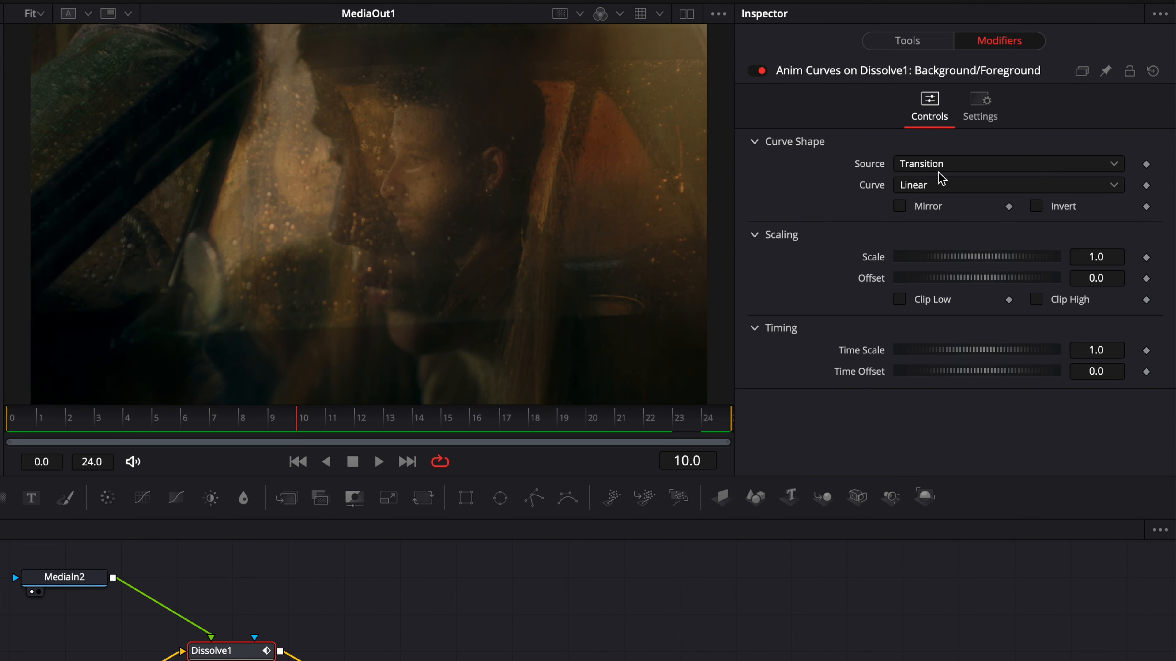
{"action": "left_click", "coordinate": [936, 187]}
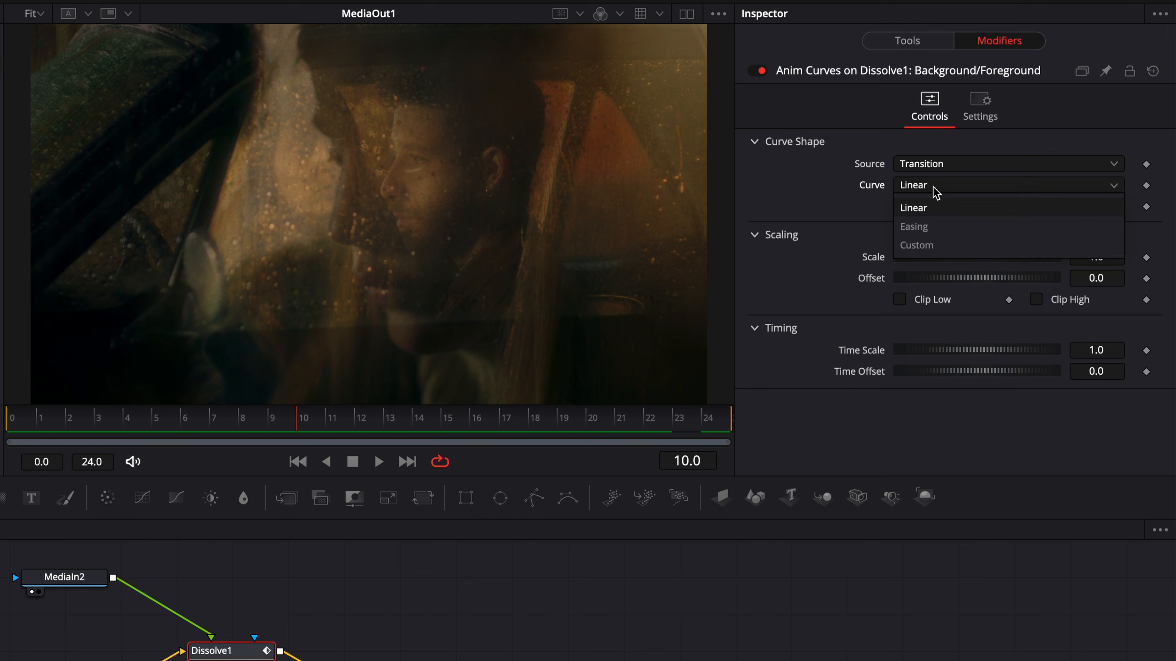
{"action": "left_click", "coordinate": [924, 246]}
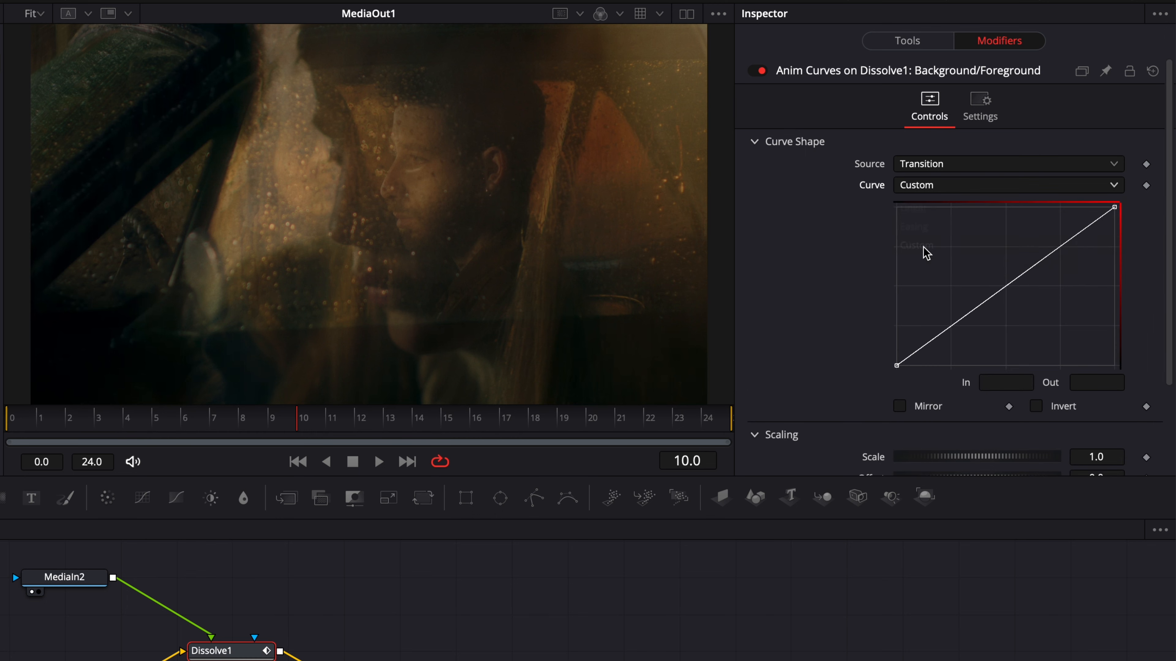
Set the In value of the custom curve's start point to 0.49.
{"action": "left_click", "coordinate": [897, 366]}
{"action": "left_click", "coordinate": [1019, 383]}
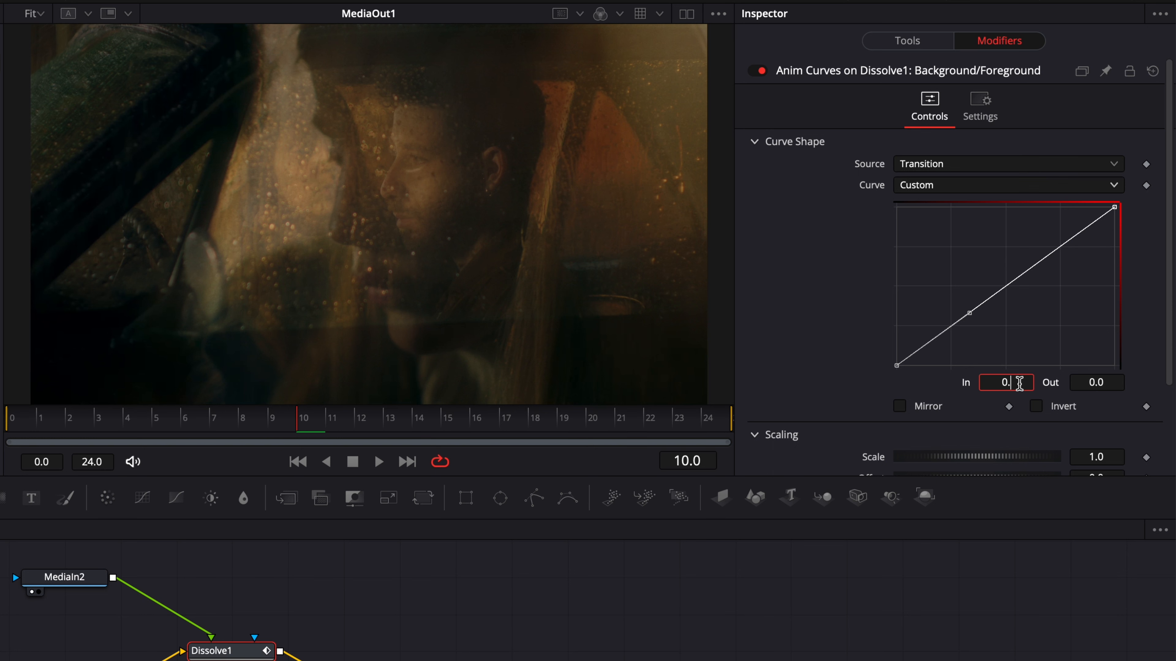
{"action": "type", "text": "49"}
{"action": "key", "text": "Return"}
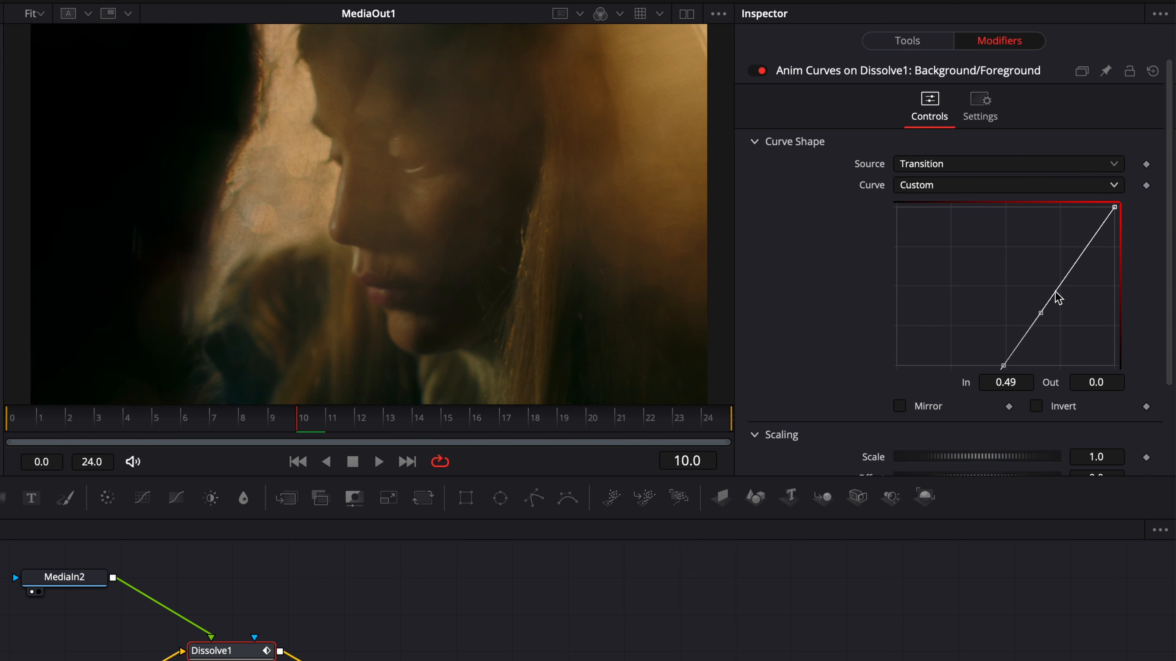
Set the In value of the custom curve's end point to 0.5 and scrub through the transition to check the cut.
{"action": "left_click", "coordinate": [1114, 208]}
{"action": "left_click", "coordinate": [1022, 384]}
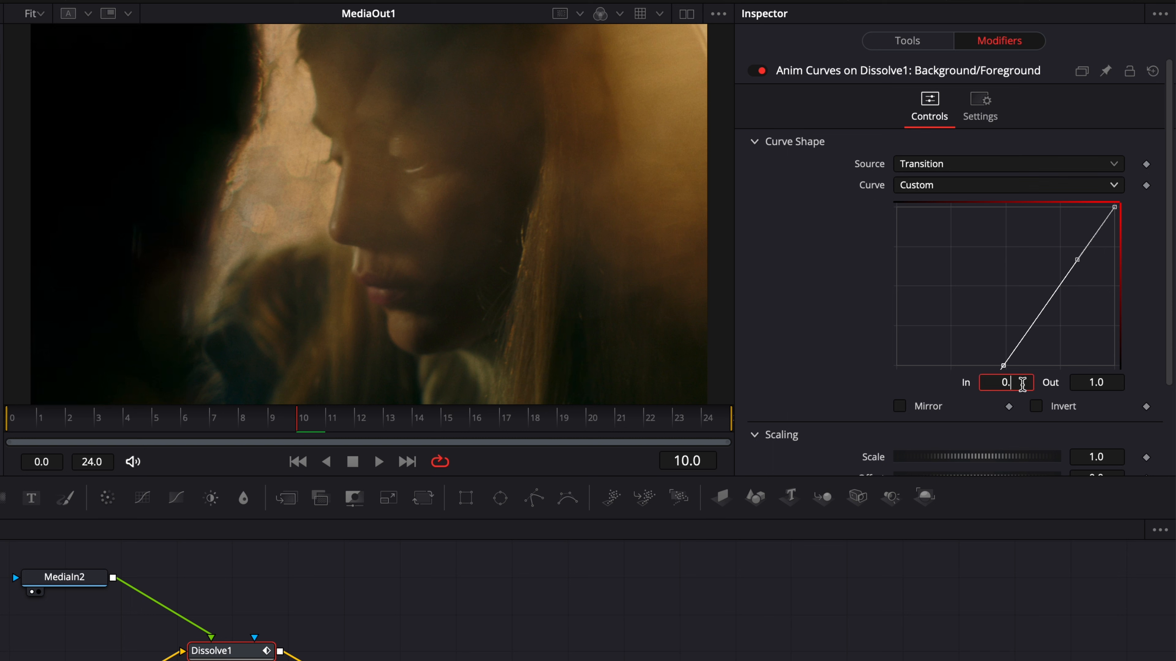
{"action": "key", "text": "Tab"}
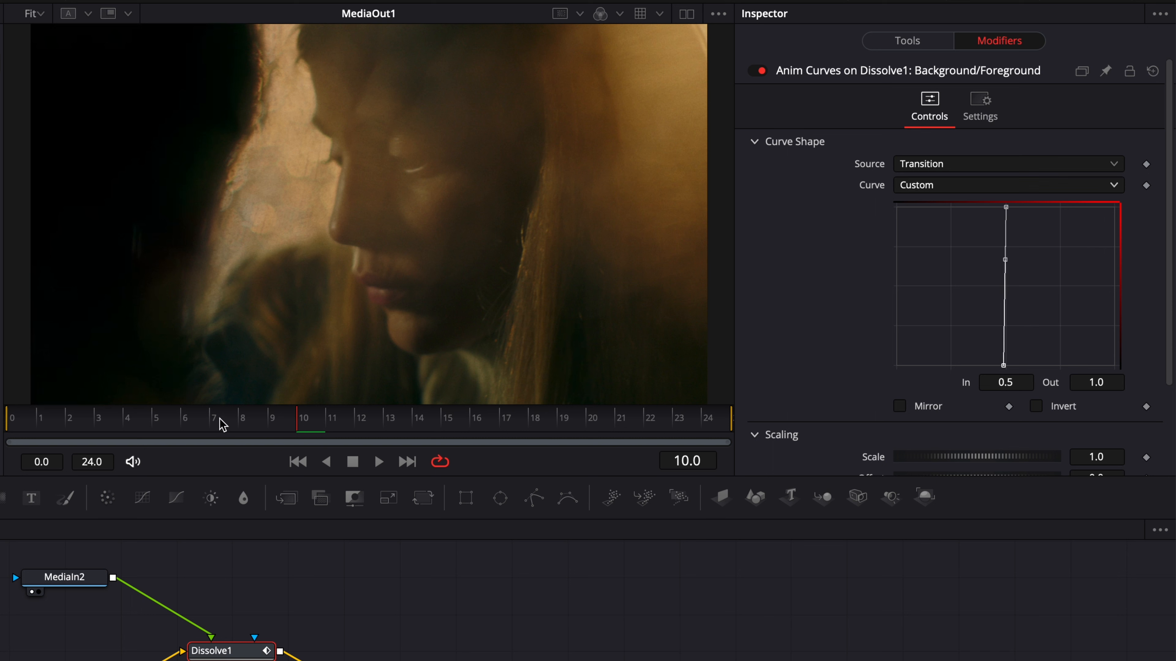
{"action": "left_click", "coordinate": [92, 417]}
{"action": "left_click_drag", "start_coordinate": [94, 422], "coordinate": [363, 427]}
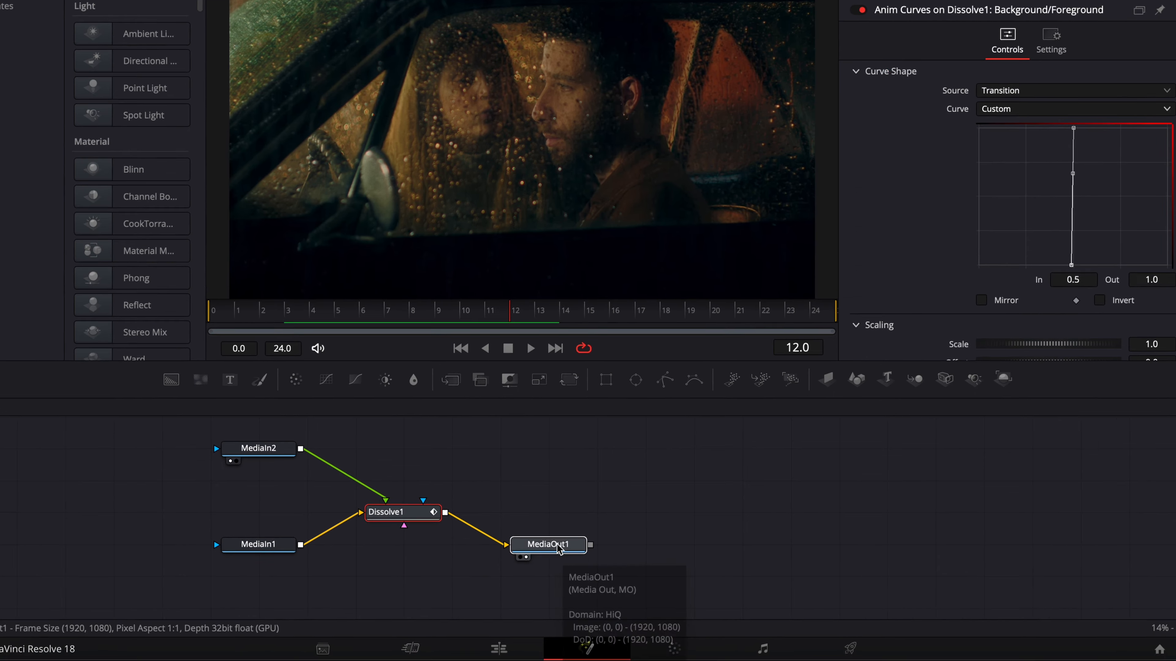
Spread out Dissolve1 and MediaOut1 in the node graph, and merge a new Background node over Dissolve1's output.
{"action": "left_click_drag", "start_coordinate": [558, 555], "coordinate": [836, 557]}
{"action": "left_click_drag", "start_coordinate": [318, 475], "coordinate": [446, 517]}
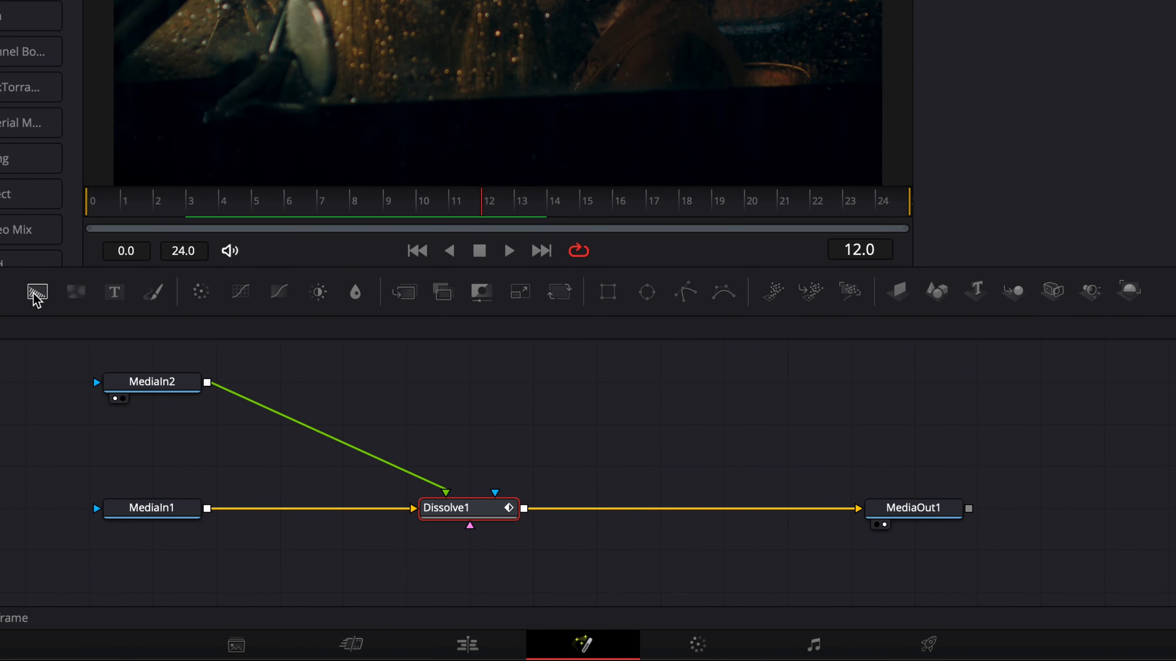
{"action": "left_click_drag", "start_coordinate": [37, 292], "coordinate": [763, 425]}
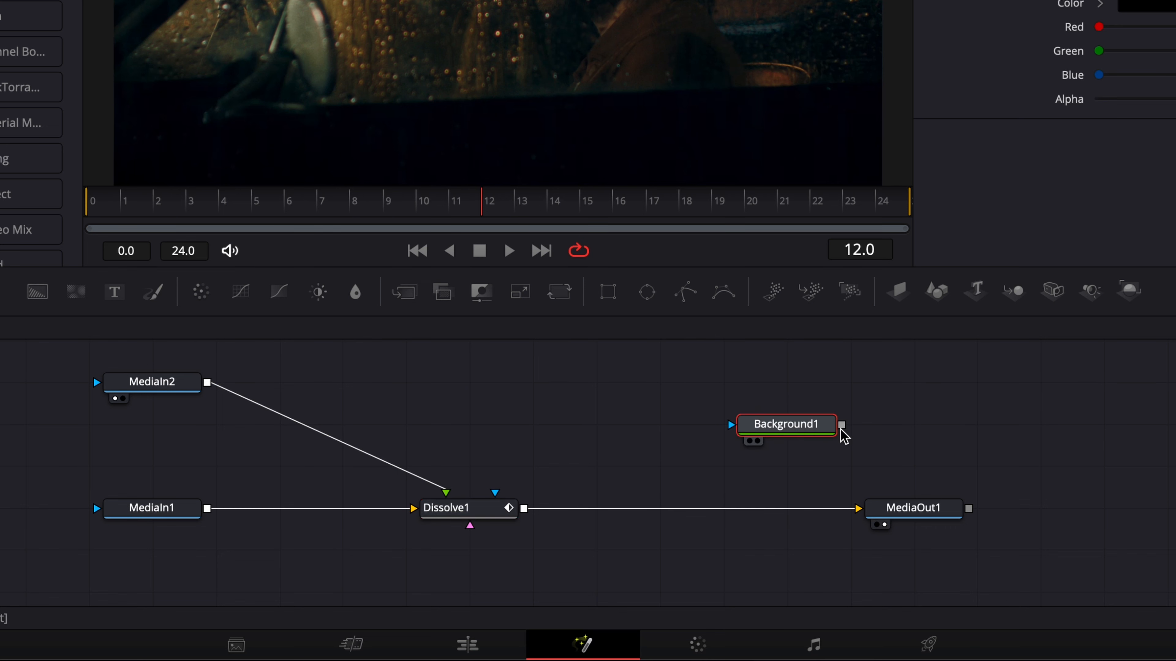
{"action": "left_click_drag", "start_coordinate": [841, 425], "coordinate": [525, 515]}
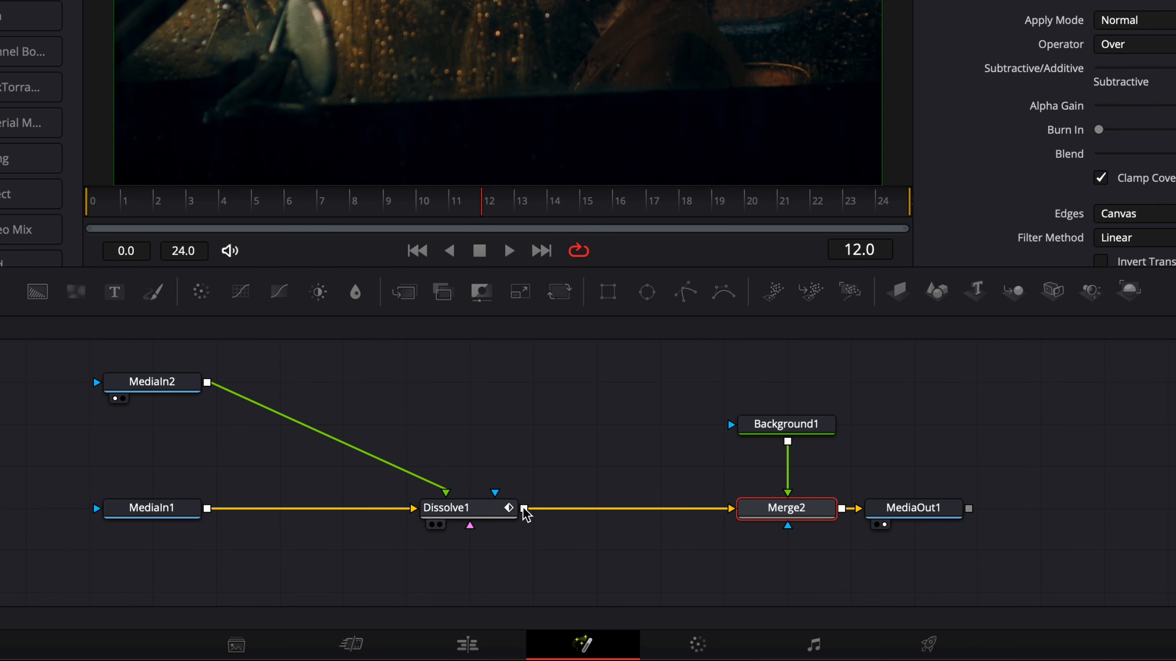
Mask Background1 with a Rectangle node, and set the rectangle's width to 1.0 and height to 2.0.
{"action": "left_click", "coordinate": [787, 431]}
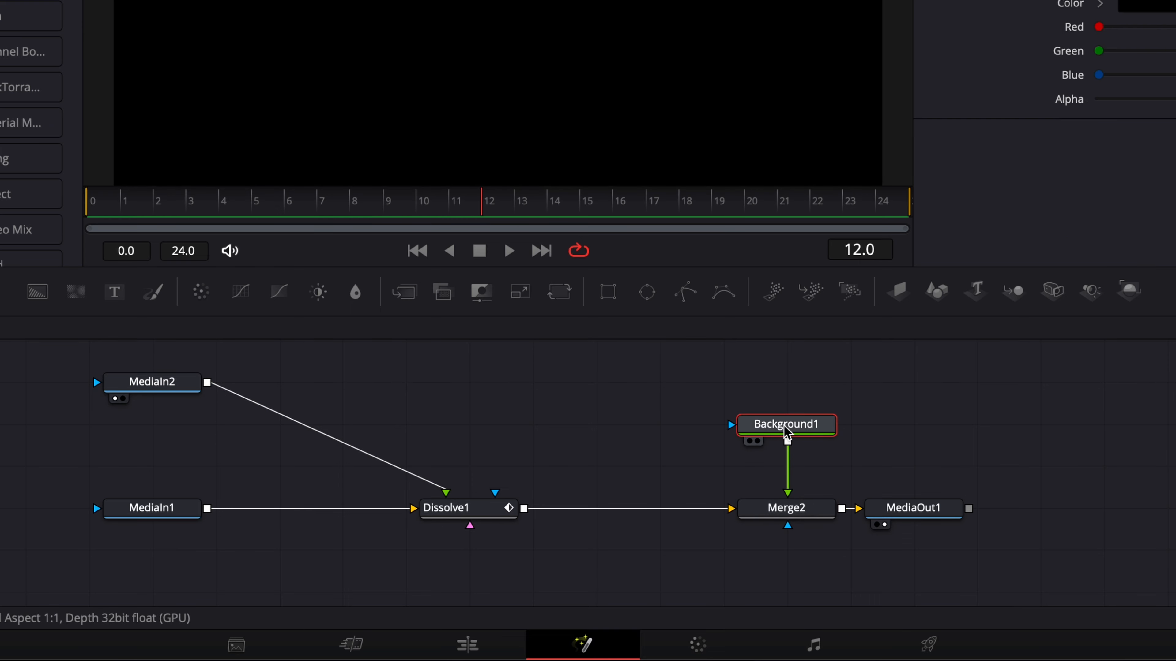
{"action": "left_click", "coordinate": [608, 294]}
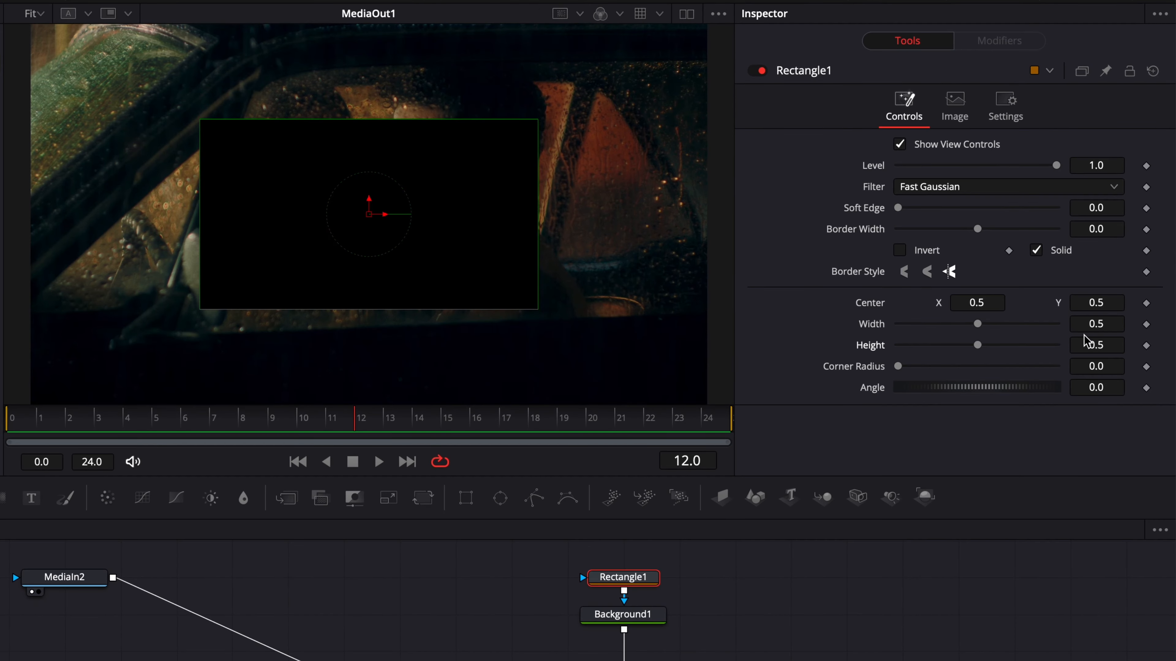
{"action": "left_click", "coordinate": [1112, 324]}
{"action": "double_click", "coordinate": [1111, 325]}
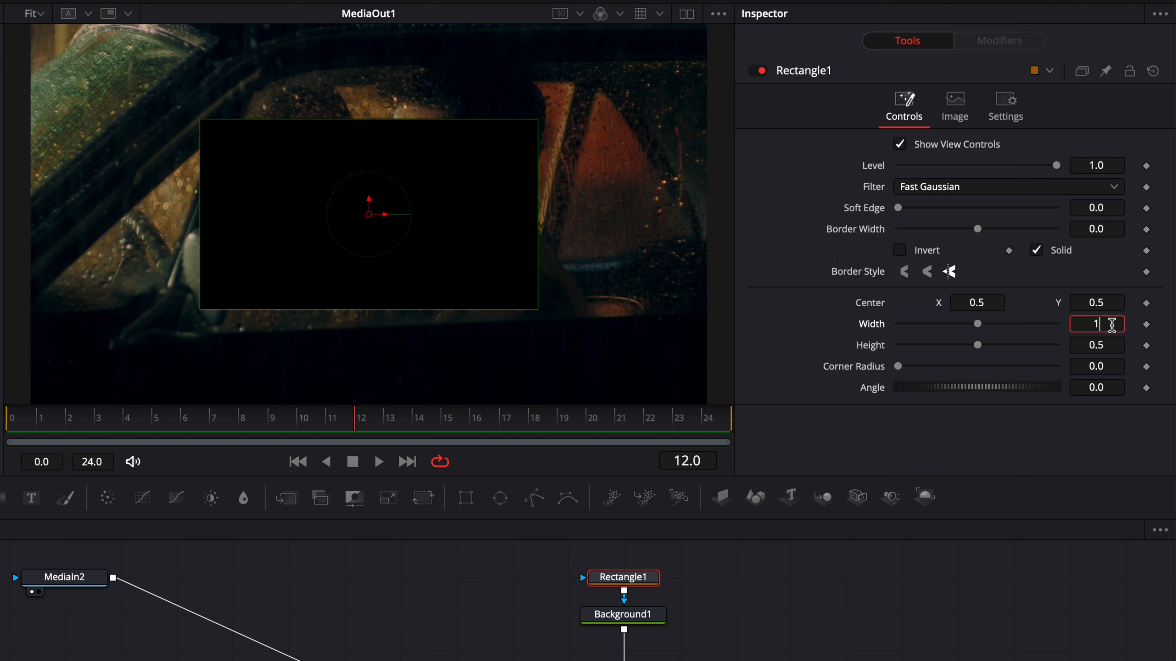
{"action": "key", "text": "Tab"}
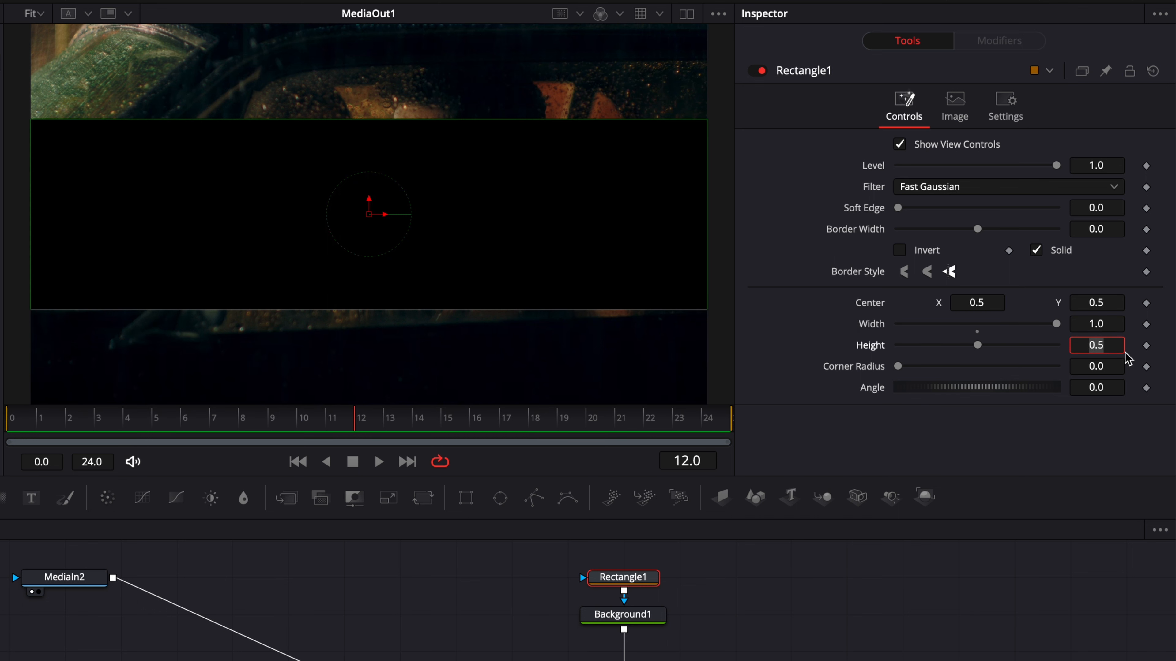
{"action": "key", "text": "Tab"}
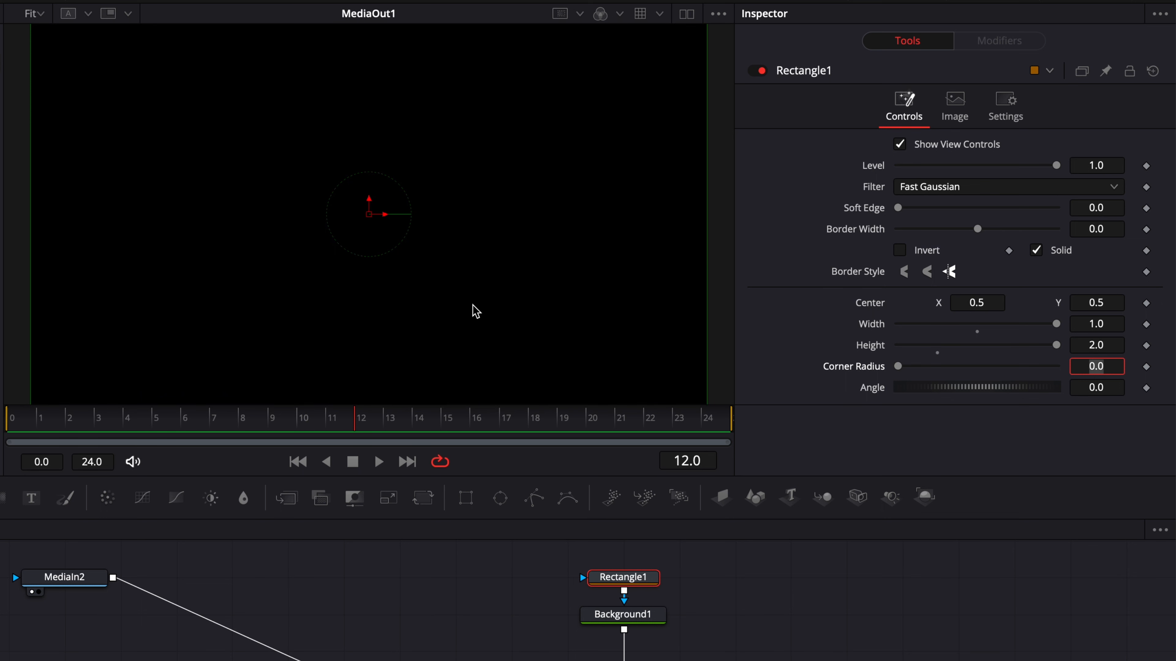
Raise Rectangle1's Soft Edge to 0.2, test sliding the mask horizontally across the frame, and reset its Center.
{"action": "left_click_drag", "start_coordinate": [898, 208], "coordinate": [1139, 249]}
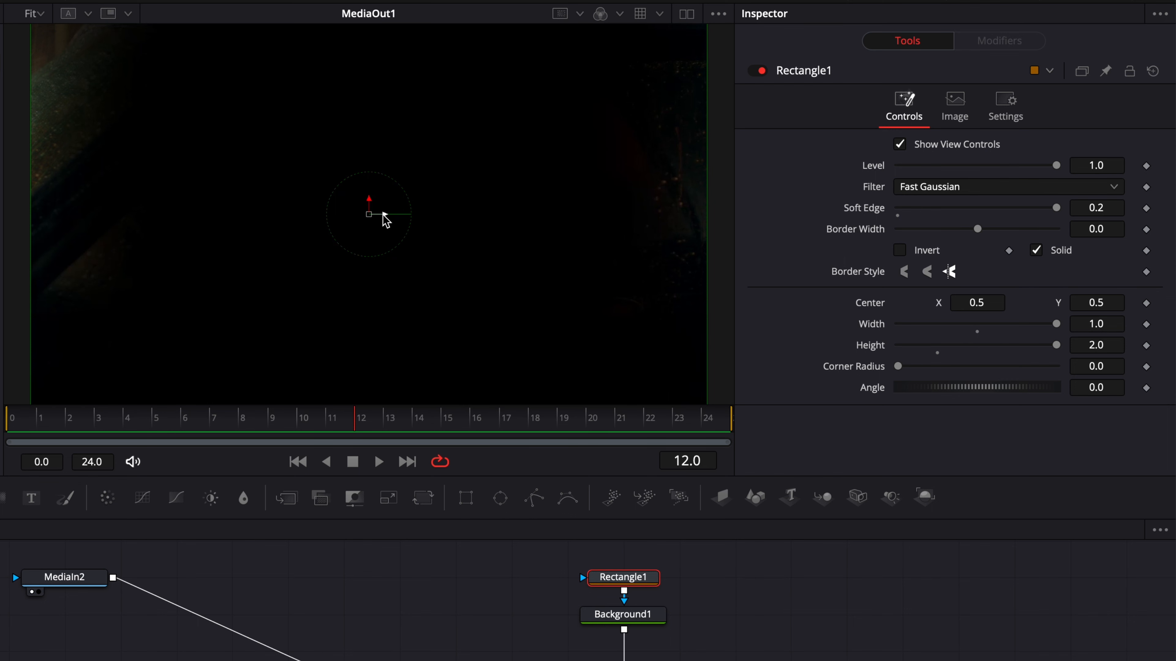
{"action": "left_click_drag", "start_coordinate": [387, 221], "coordinate": [736, 237]}
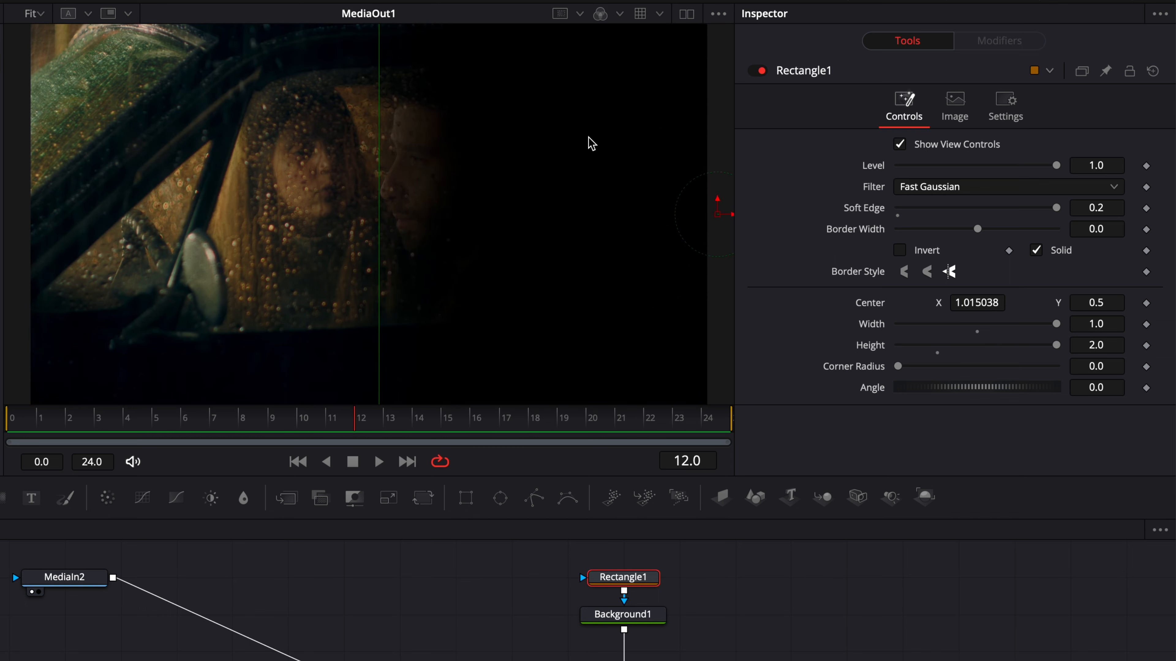
{"action": "double_click", "coordinate": [874, 307]}
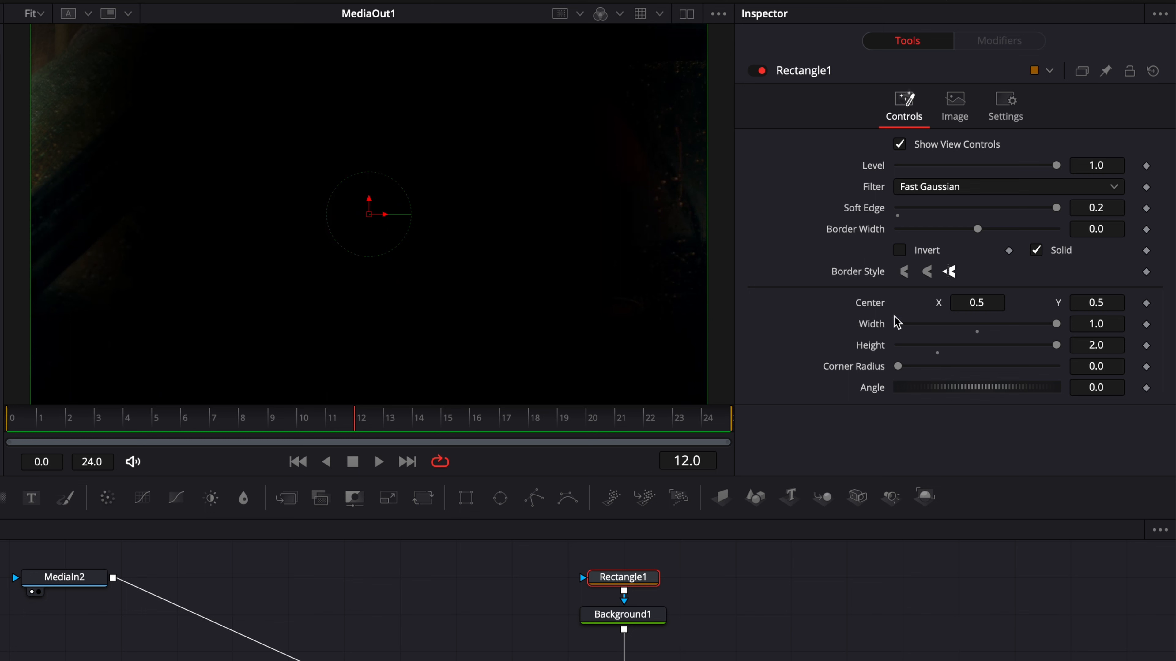
Modify Rectangle1's Center with an XY Path, and remove the keyframes from the path's X and Y values.
{"action": "right_click", "coordinate": [869, 309]}
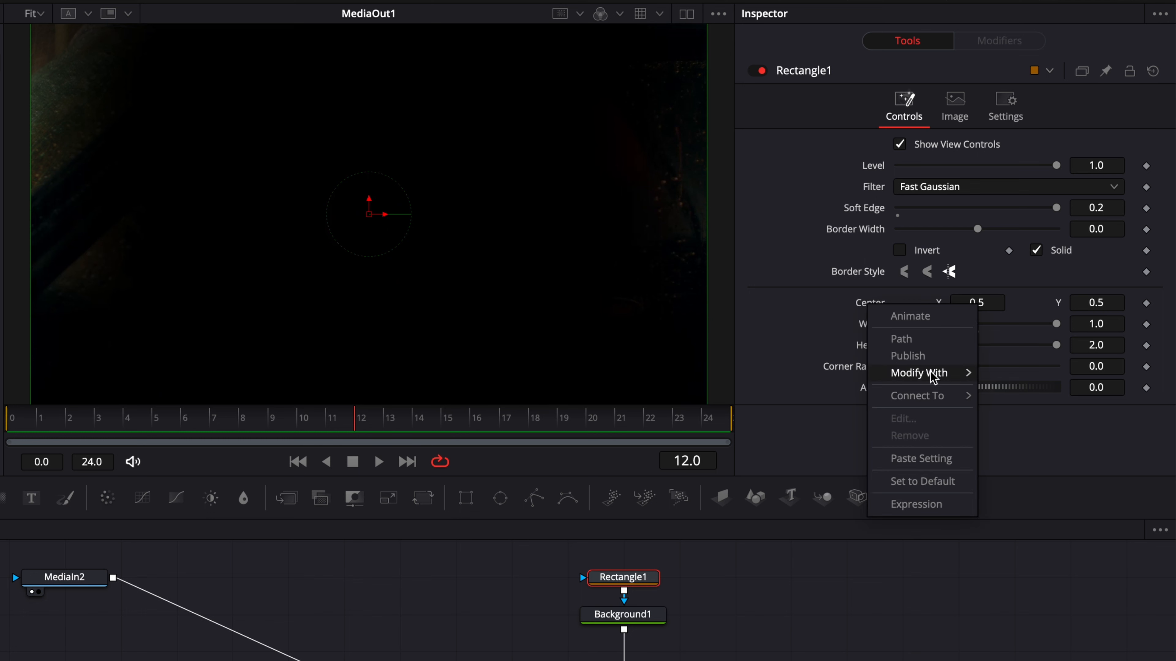
{"action": "mouse_move", "coordinate": [924, 373]}
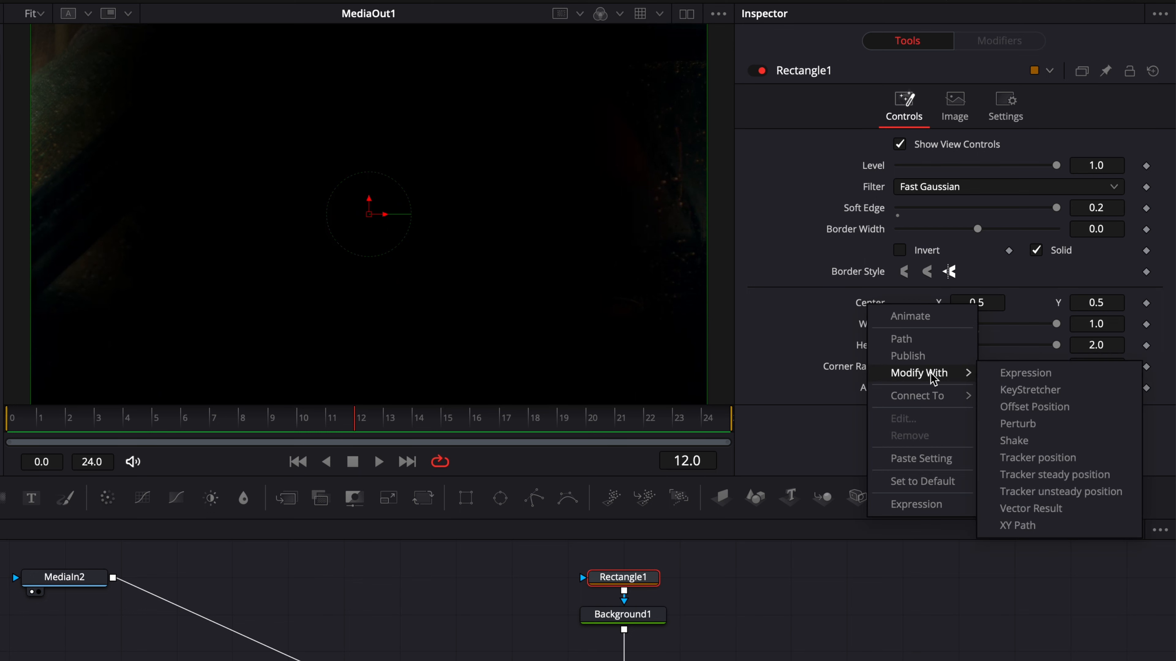
{"action": "left_click", "coordinate": [1012, 527]}
{"action": "left_click", "coordinate": [995, 42]}
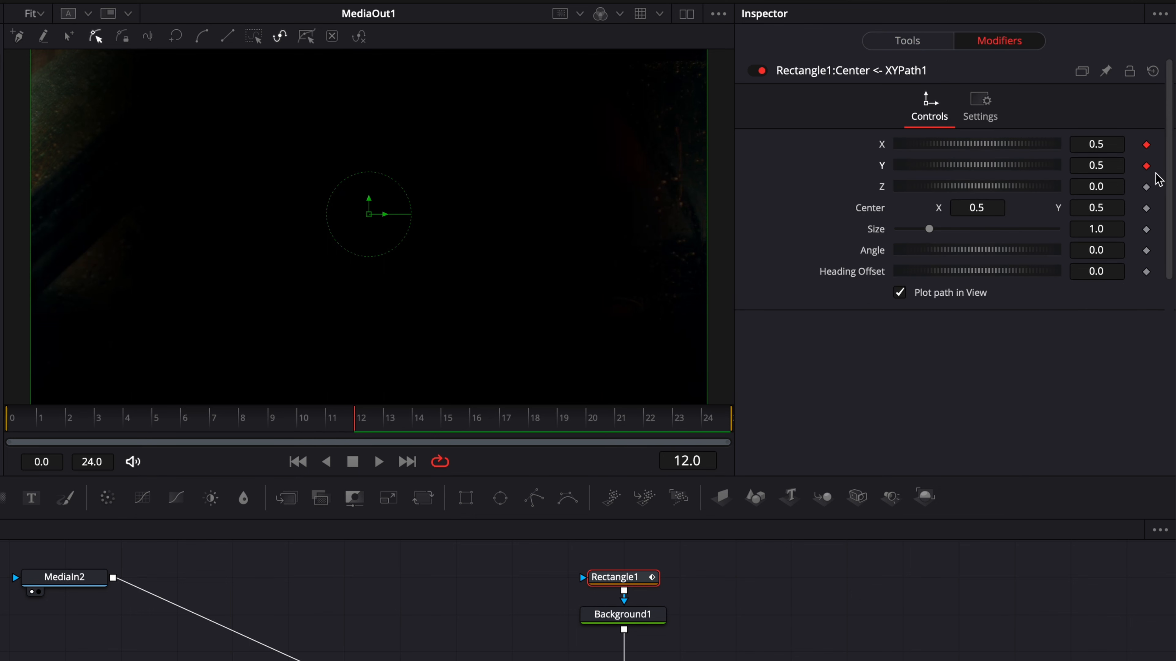
{"action": "left_click", "coordinate": [1146, 166]}
{"action": "left_click", "coordinate": [1146, 144]}
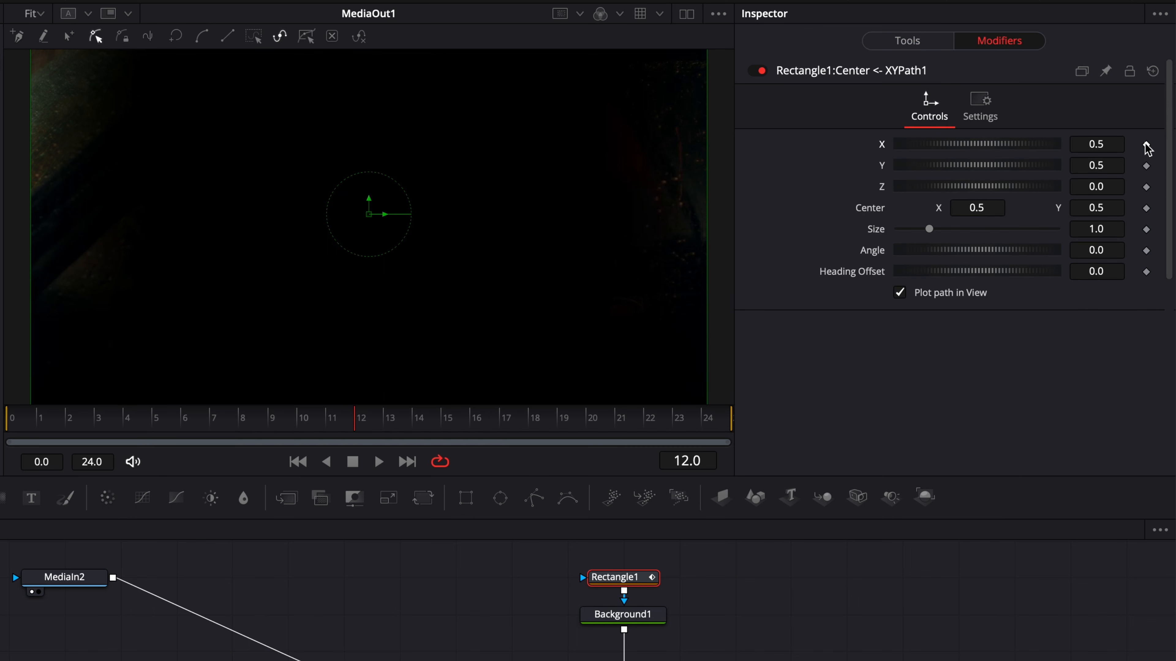
Modify the X value of Rectangle1's XY Path with Anim Curves.
{"action": "right_click", "coordinate": [880, 147]}
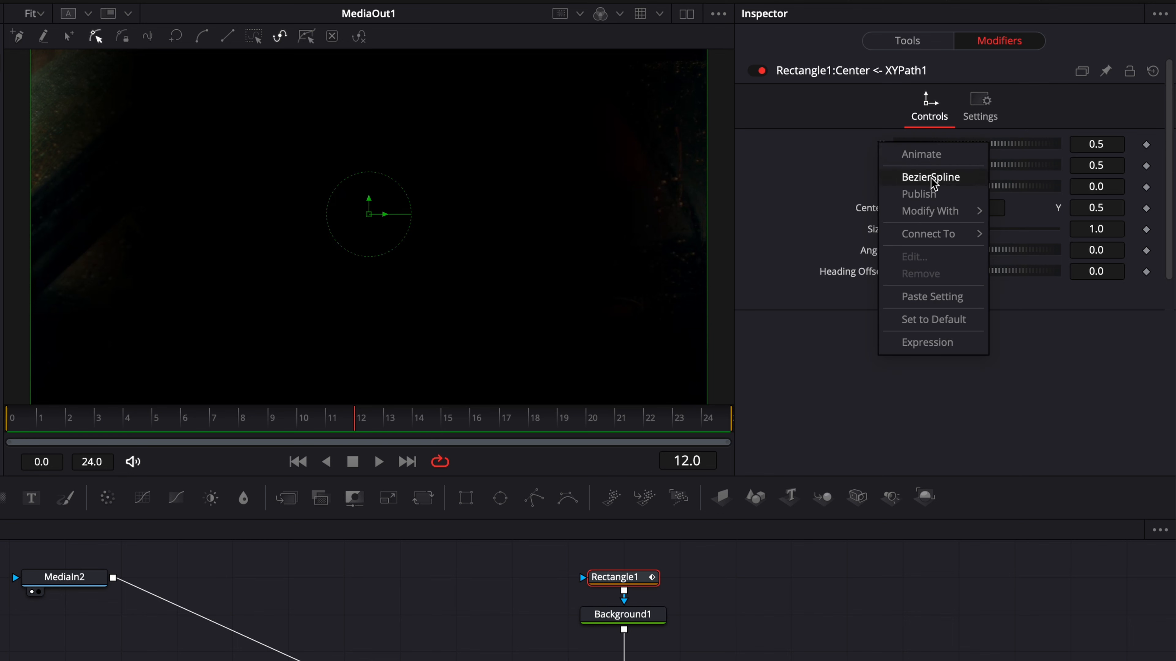
{"action": "mouse_move", "coordinate": [941, 215]}
{"action": "left_click", "coordinate": [1030, 212]}
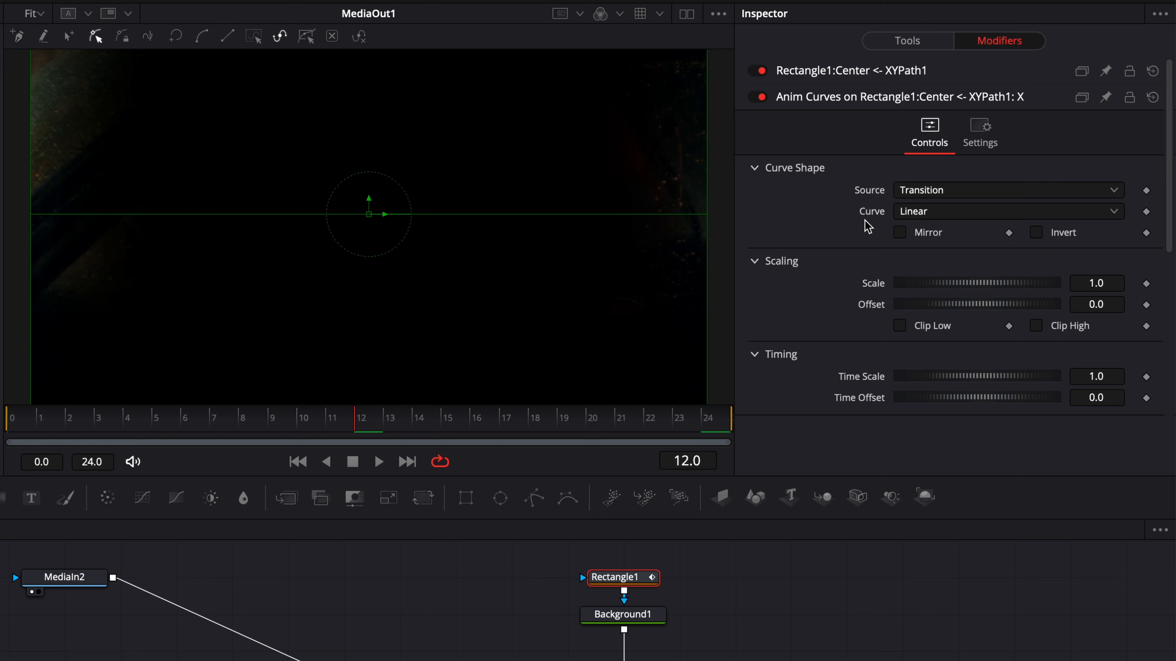
Set the X animation curve to Easing with Sine for both In and Out, and play the transition.
{"action": "left_click", "coordinate": [919, 217]}
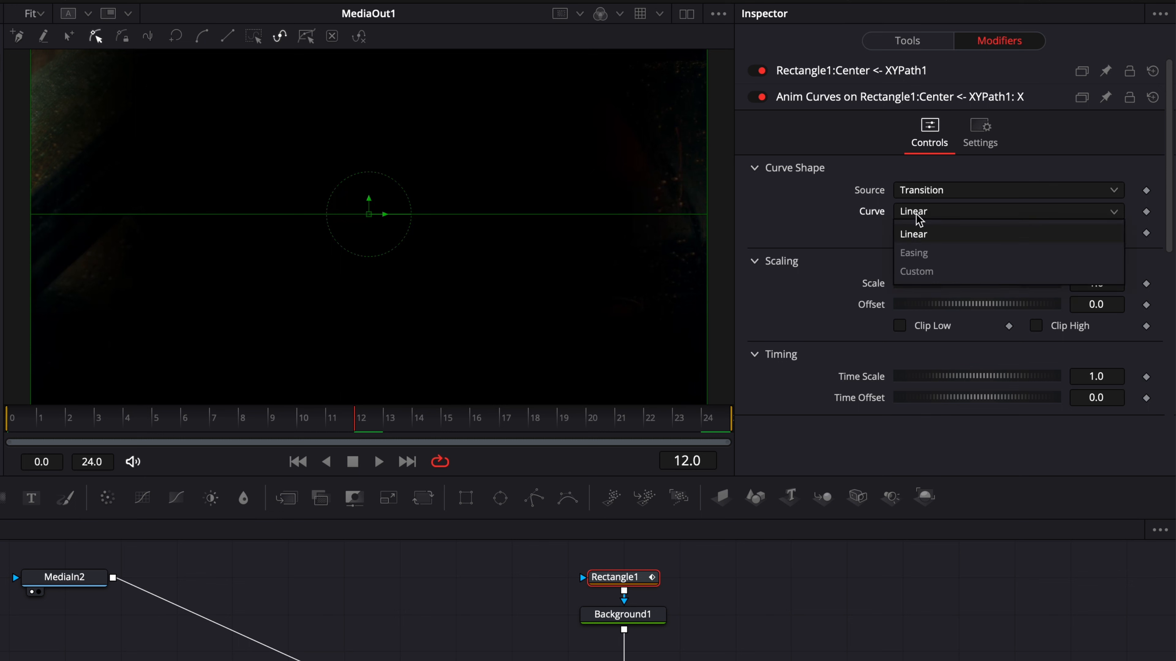
{"action": "left_click", "coordinate": [918, 253]}
{"action": "left_click", "coordinate": [923, 236]}
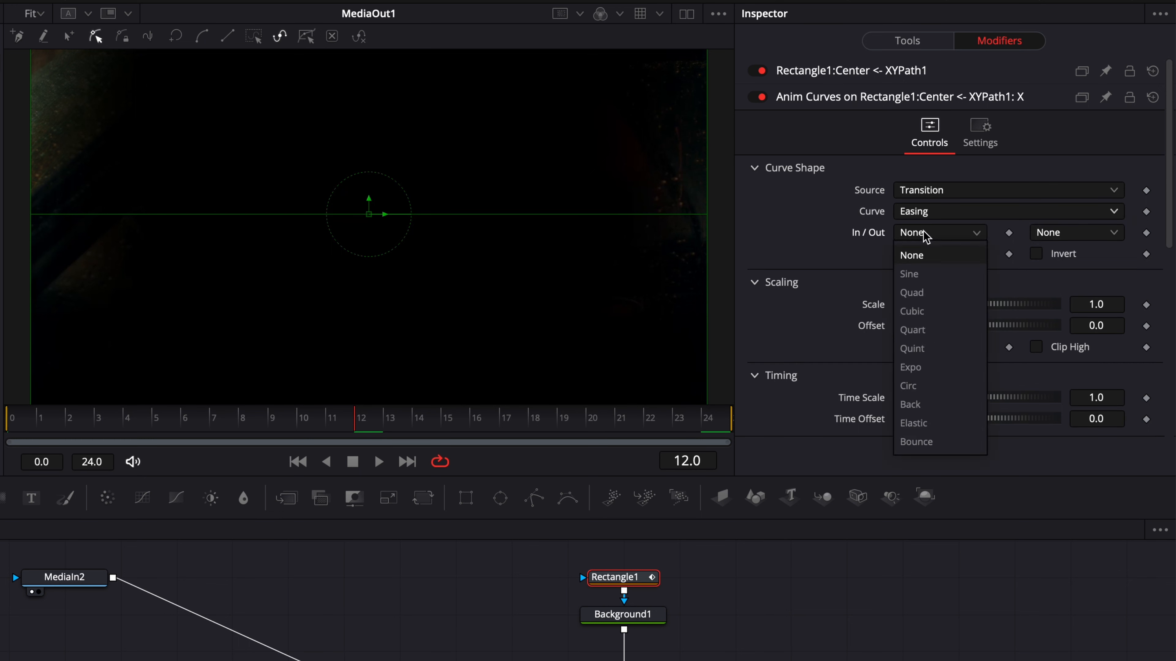
{"action": "left_click", "coordinate": [920, 271]}
{"action": "left_click", "coordinate": [1085, 232]}
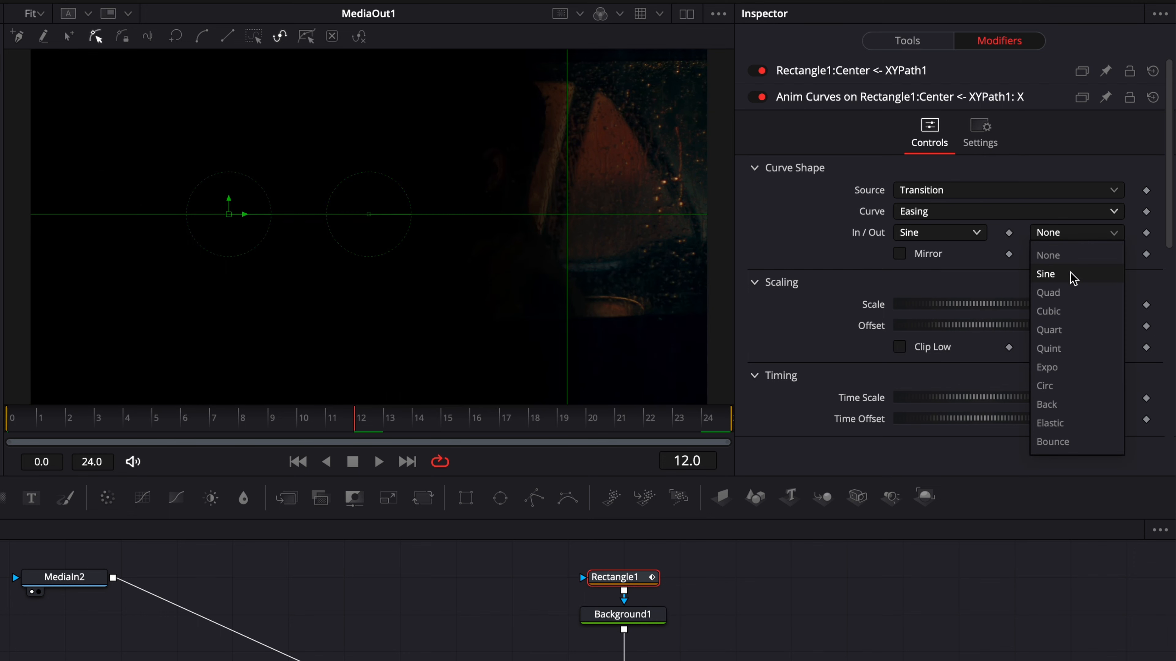
{"action": "left_click", "coordinate": [1069, 271]}
{"action": "key", "text": "space"}
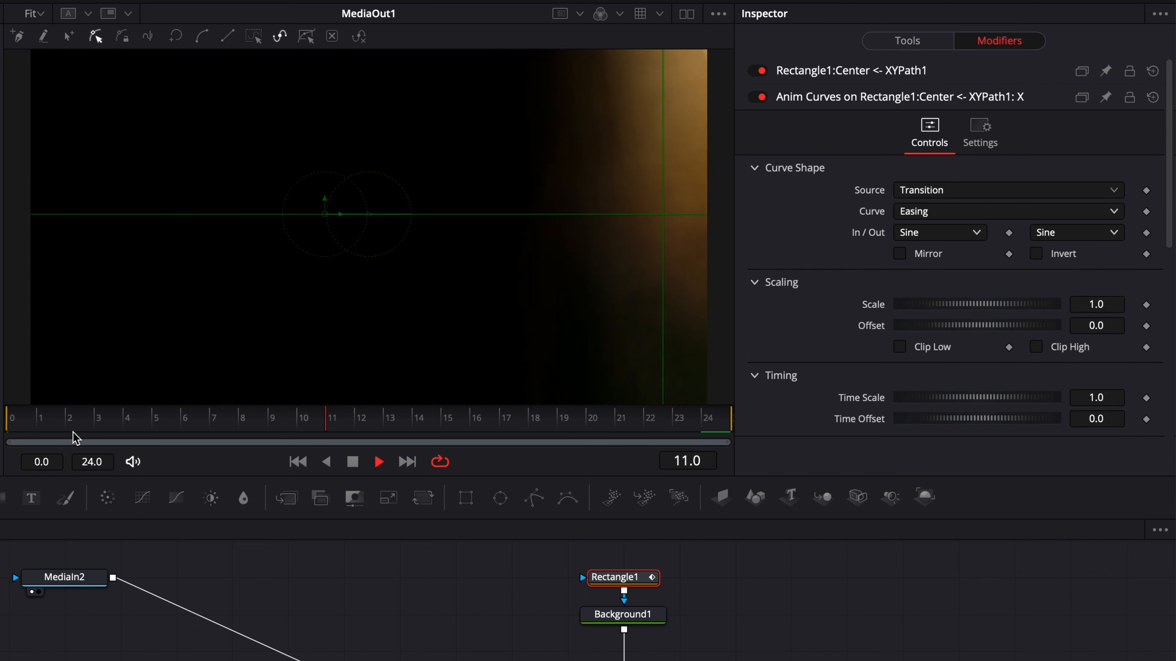
{"action": "key", "text": "space"}
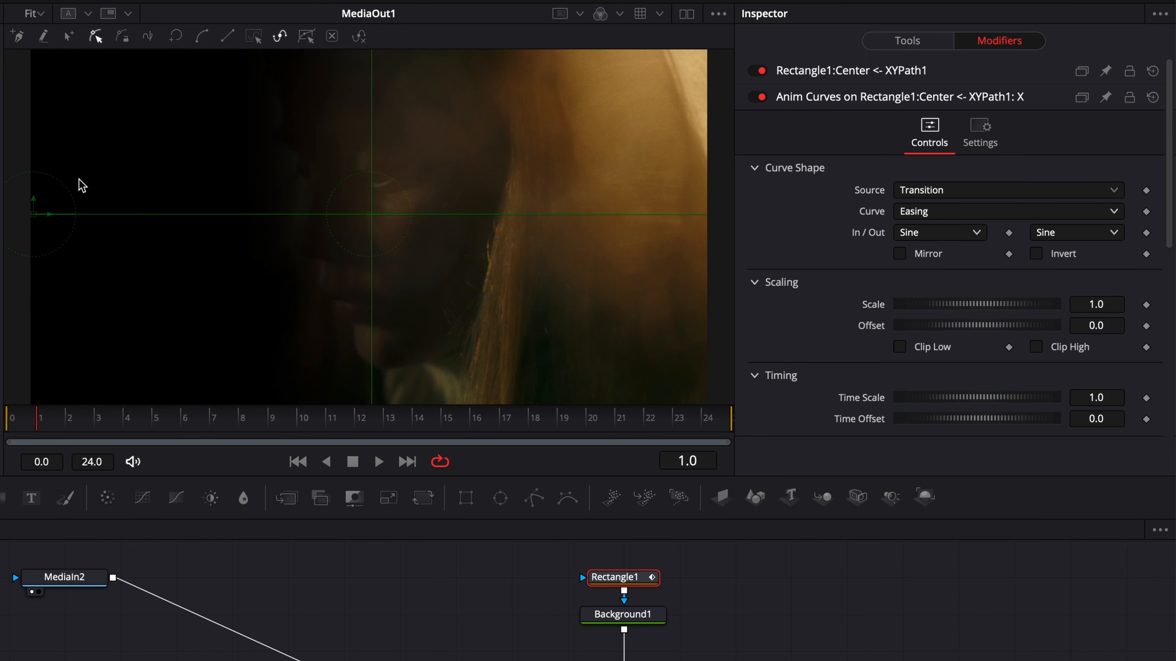
Set the Scale of the X animation curve to 3.0 and show the viewer at 25%.
{"action": "scroll", "coordinate": [63, 213], "scroll_direction": "left", "scroll_amount": 1}
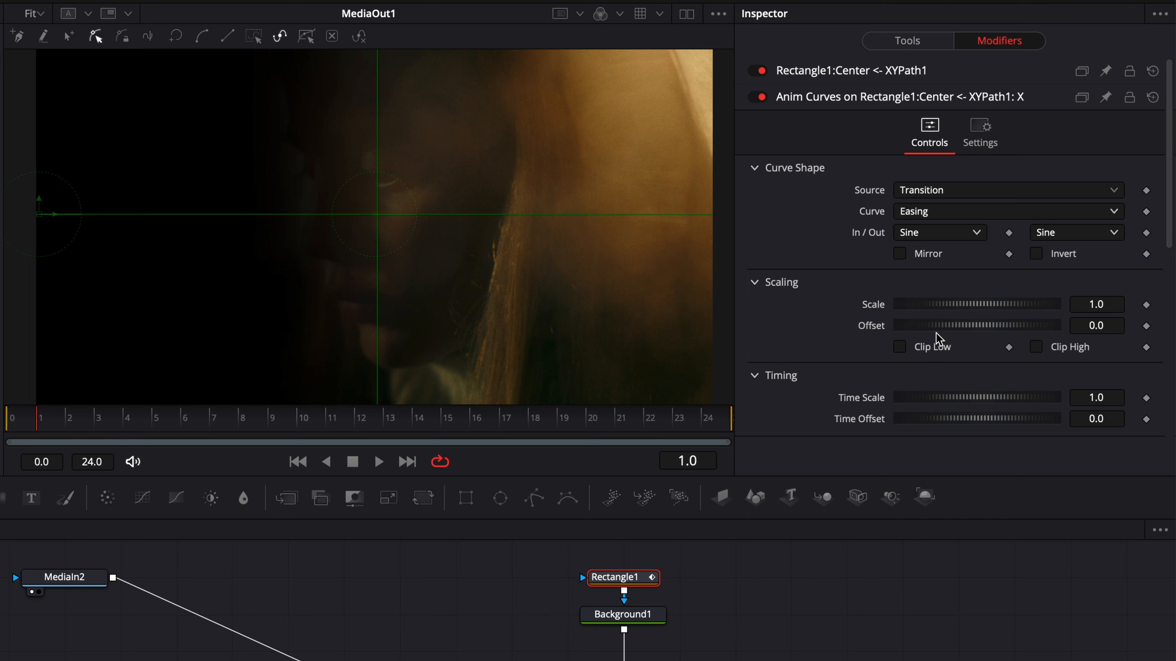
{"action": "left_click", "coordinate": [1115, 301]}
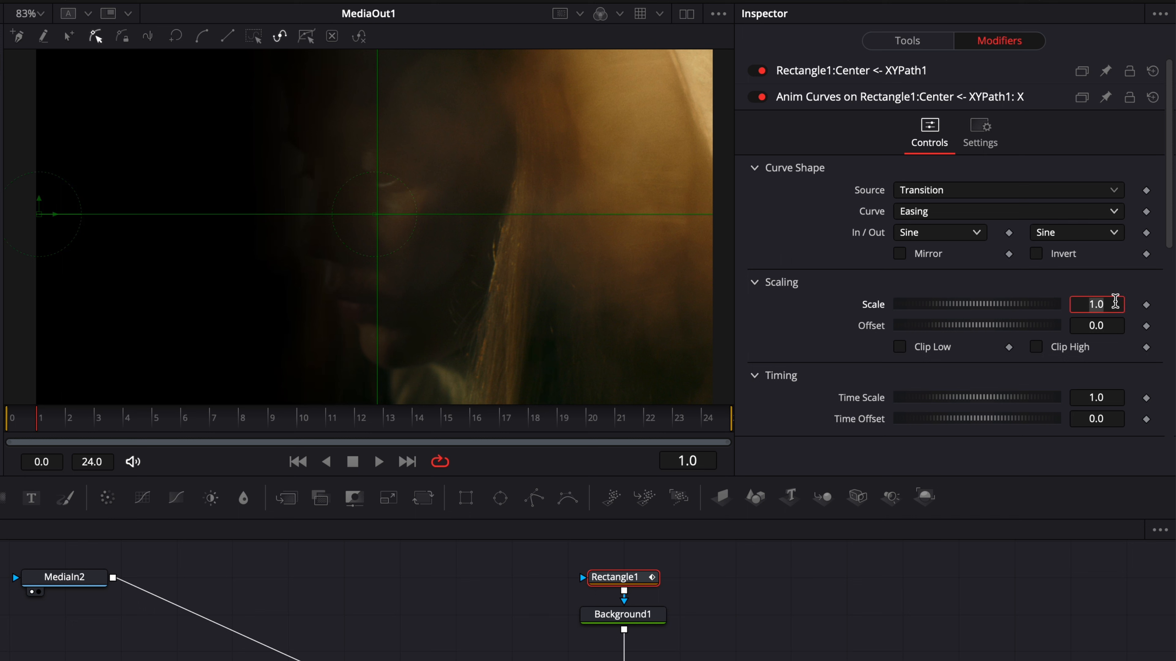
{"action": "type", "text": "3"}
{"action": "key", "text": "Return"}
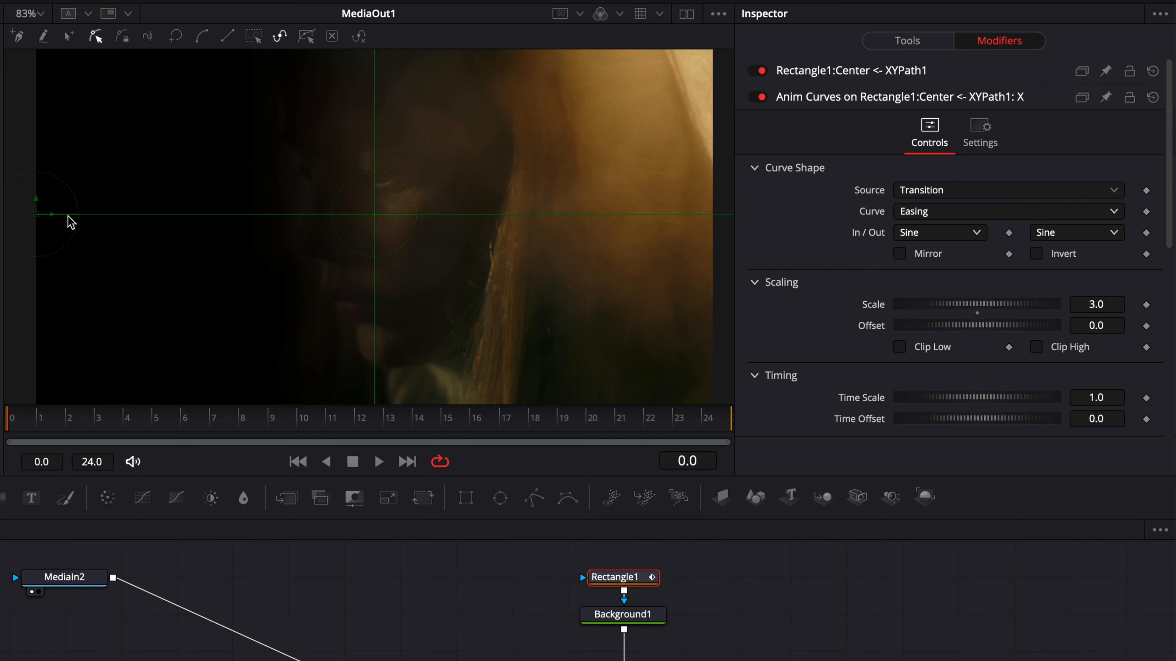
{"action": "left_click", "coordinate": [43, 15]}
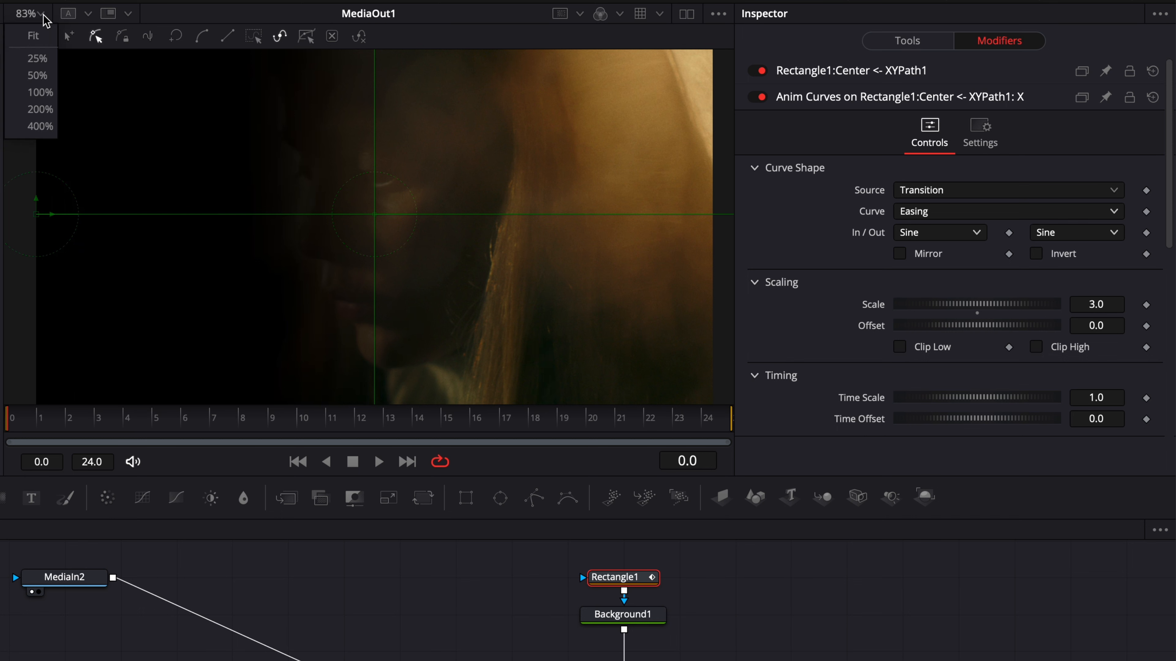
{"action": "left_click", "coordinate": [37, 59]}
{"action": "scroll", "coordinate": [596, 270], "scroll_direction": "right", "scroll_amount": 4}
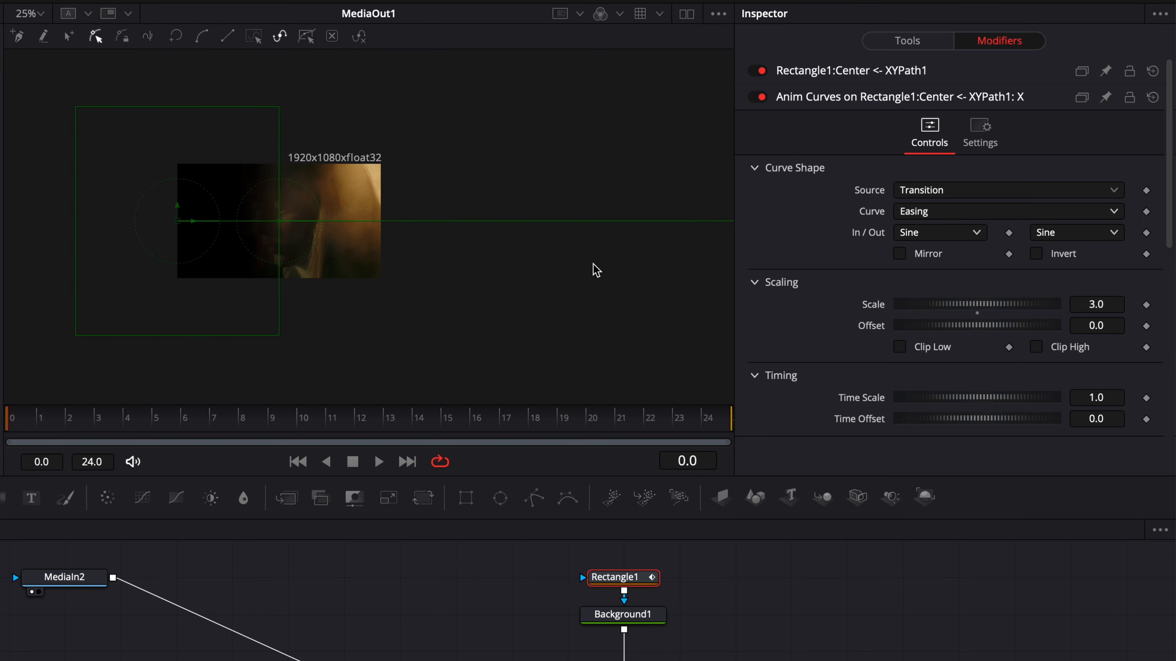
Try Scale values of 1.136, 2.772 and 1.636 on the X animation curve, scrubbing to compare the rectangle's travel.
{"action": "left_click_drag", "start_coordinate": [1050, 304], "coordinate": [944, 302]}
{"action": "left_click_drag", "start_coordinate": [19, 420], "coordinate": [653, 412]}
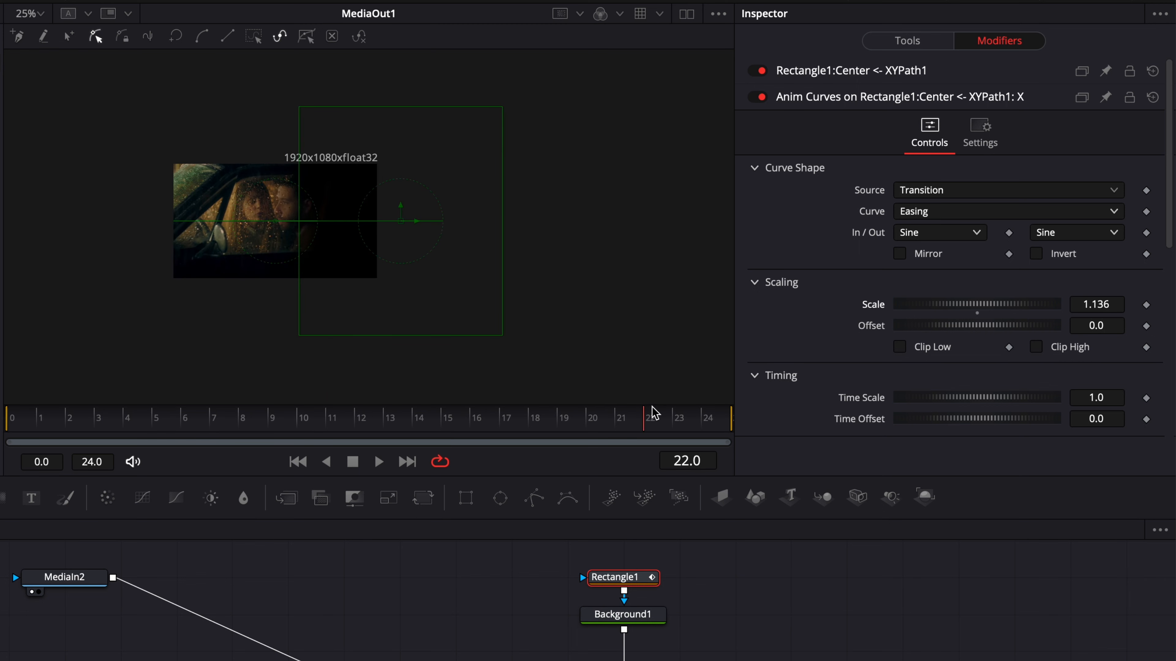
{"action": "left_click_drag", "start_coordinate": [979, 306], "coordinate": [1071, 318]}
{"action": "left_click_drag", "start_coordinate": [49, 419], "coordinate": [646, 424]}
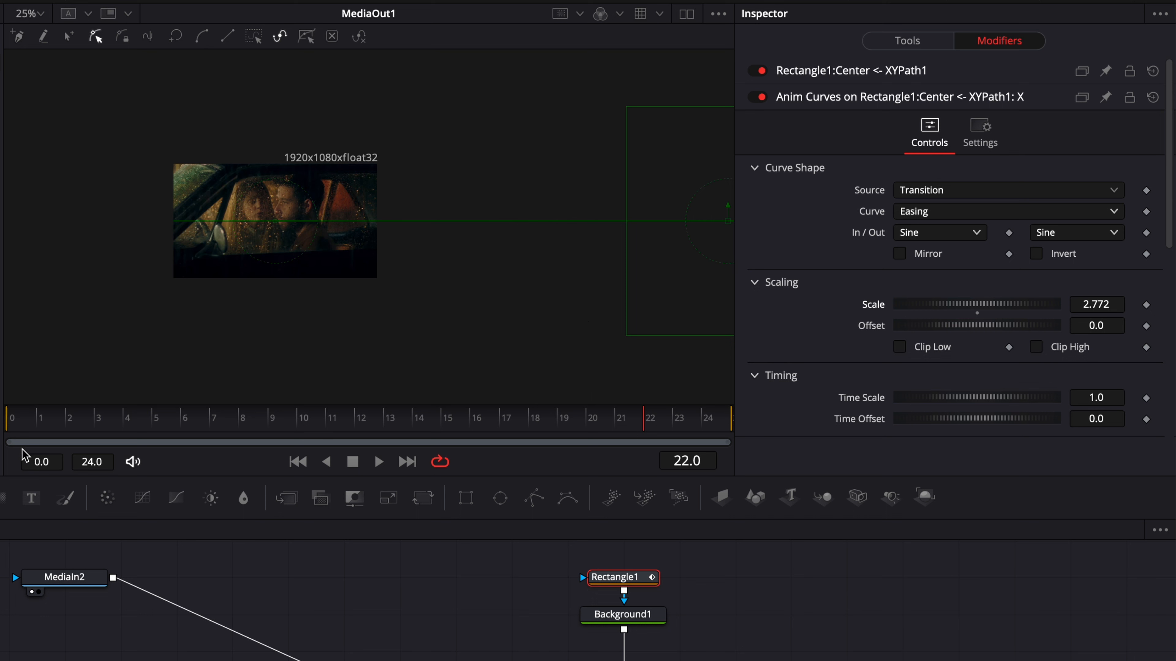
{"action": "left_click", "coordinate": [19, 420]}
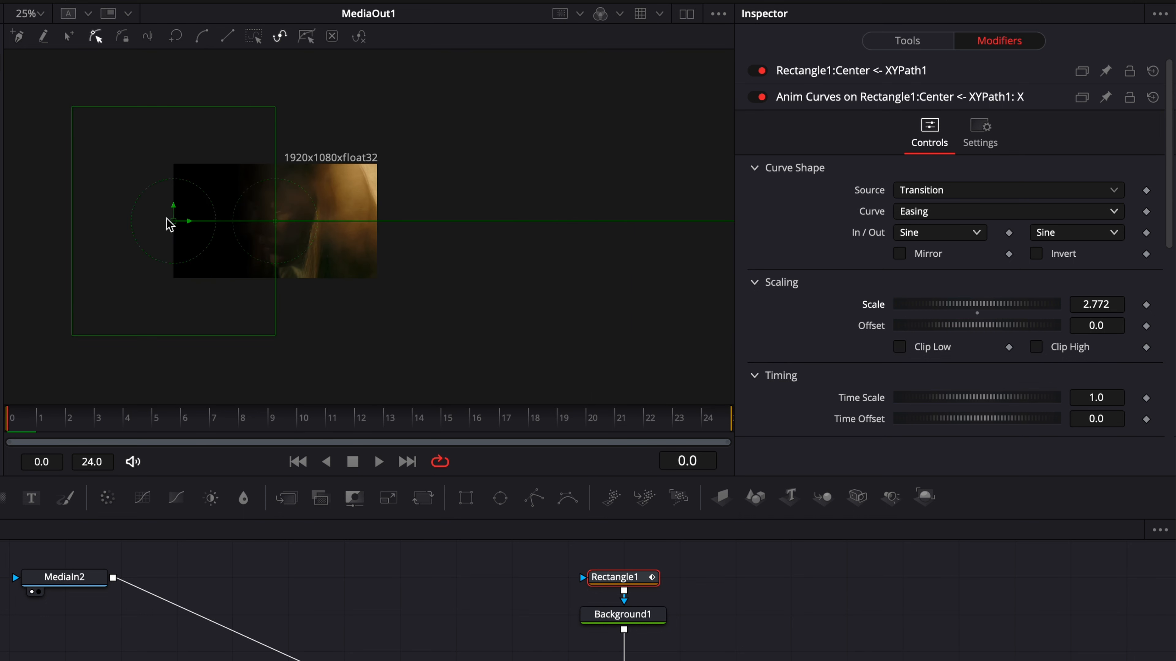
{"action": "left_click", "coordinate": [693, 424]}
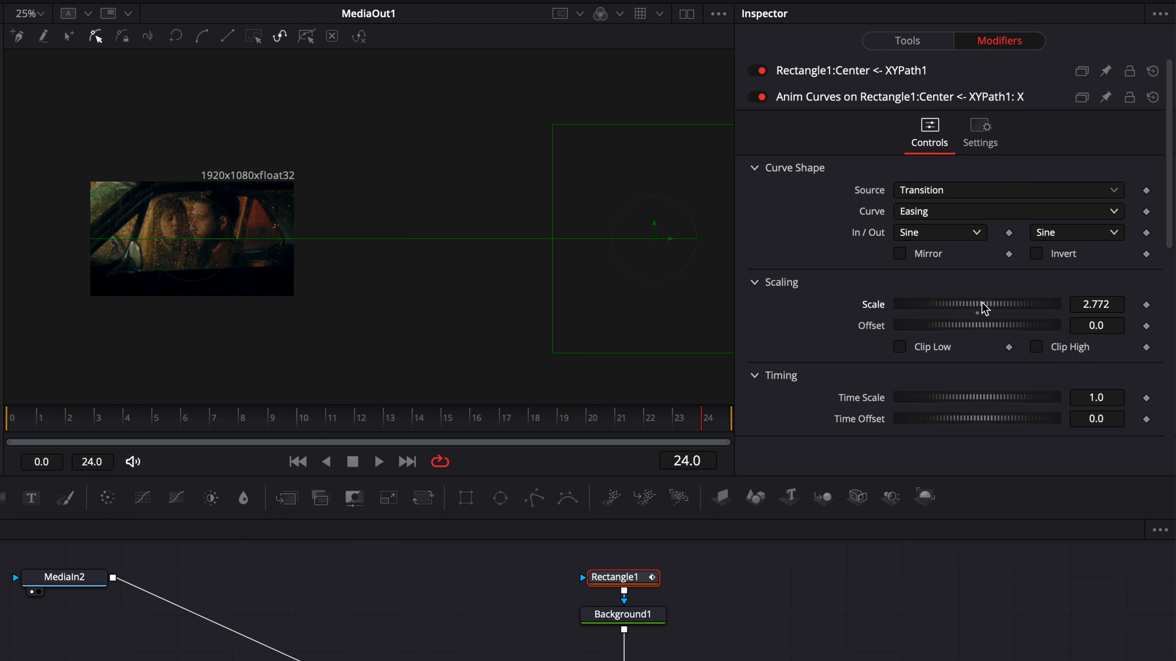
{"action": "left_click_drag", "start_coordinate": [1028, 306], "coordinate": [968, 308]}
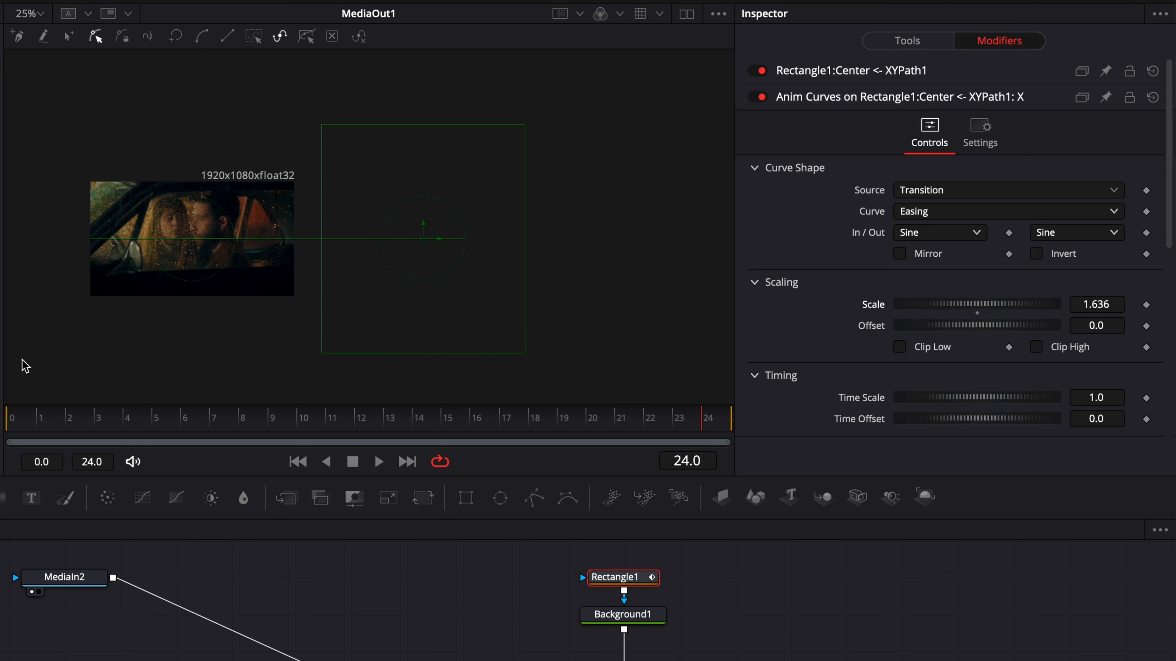
{"action": "left_click_drag", "start_coordinate": [447, 422], "coordinate": [414, 421]}
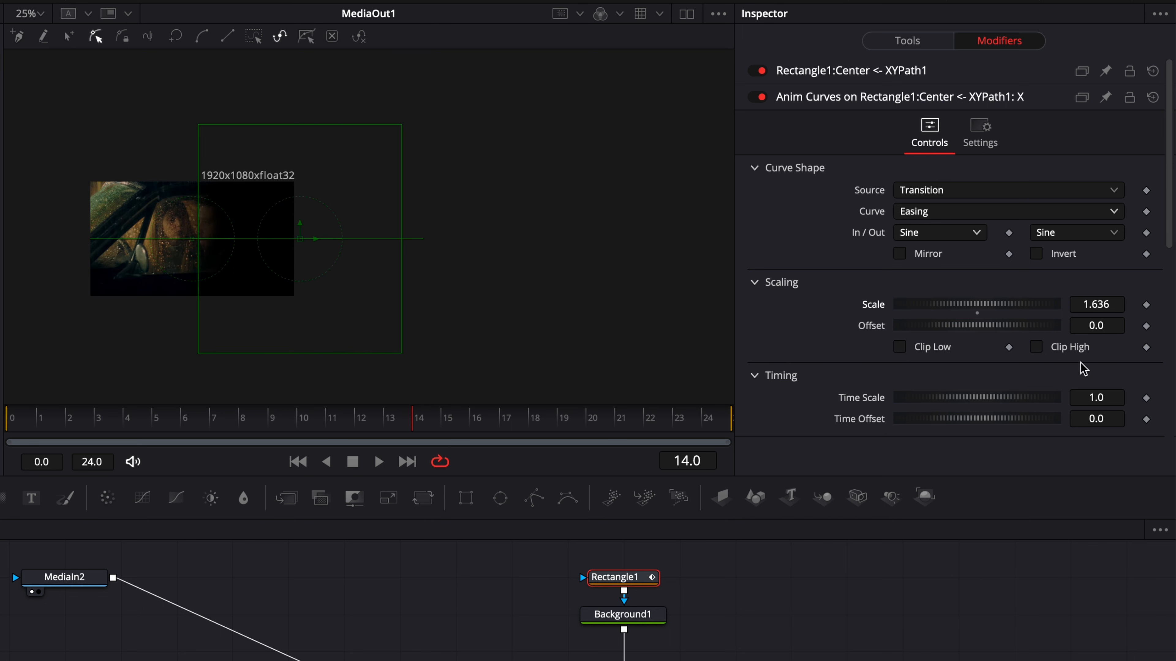
Set the Scale of the X animation curve back to 3.0.
{"action": "left_click", "coordinate": [1101, 304]}
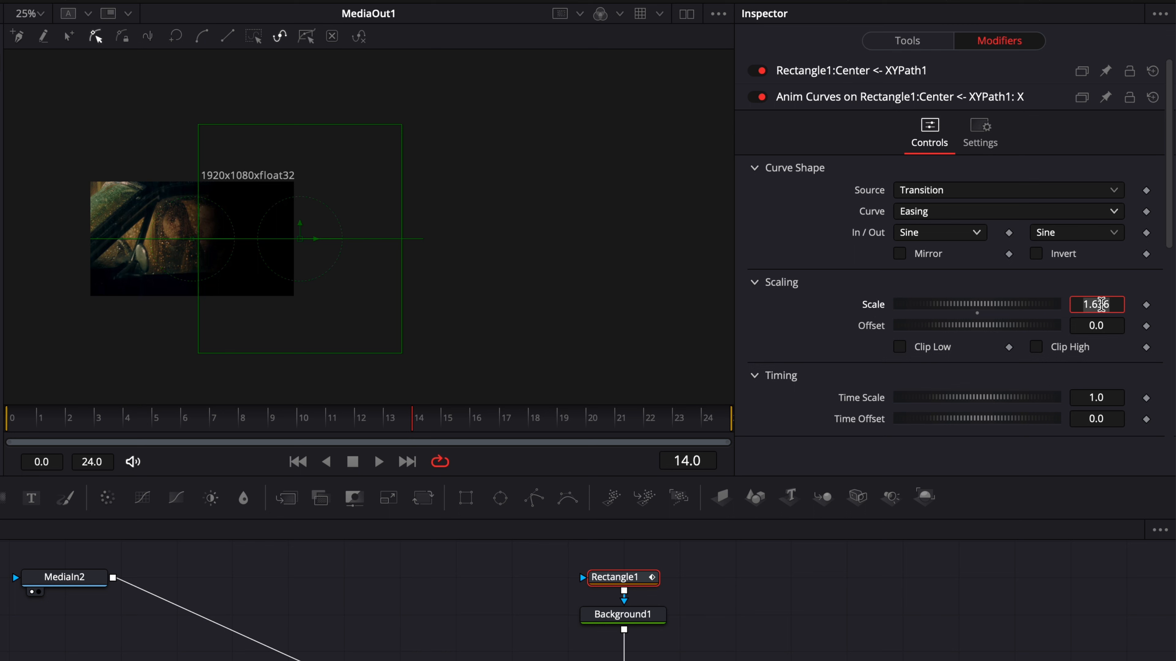
{"action": "type", "text": "3"}
{"action": "key", "text": "Tab"}
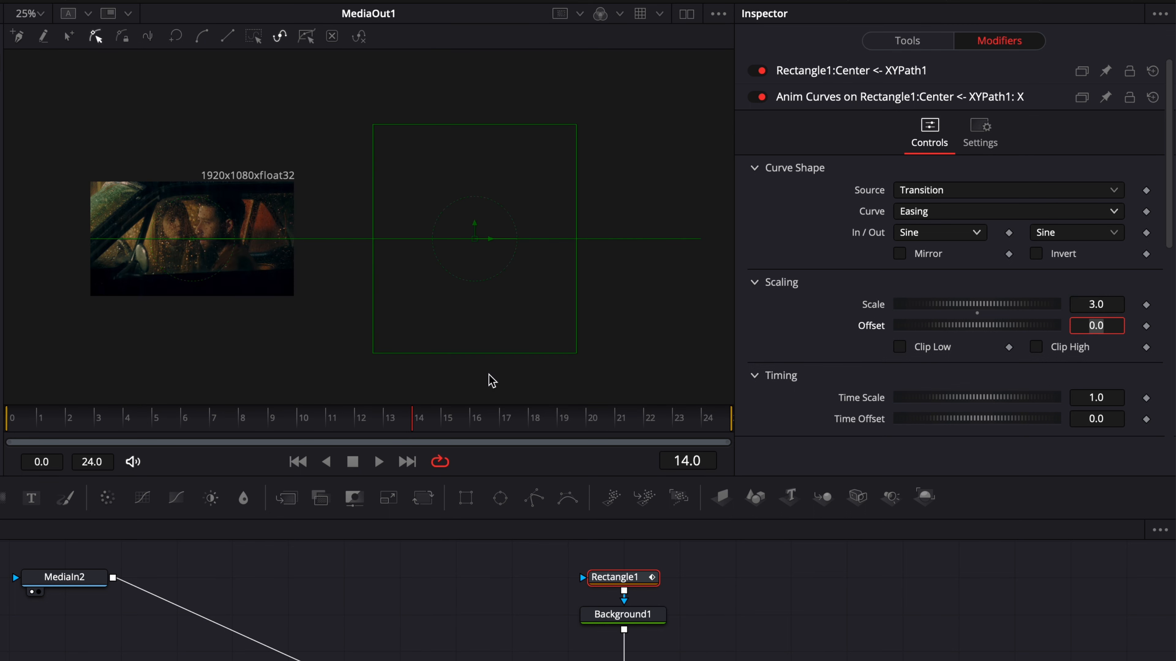
Try an Offset of -0.545 on the X animation curve to shift the rectangle's position.
{"action": "left_click_drag", "start_coordinate": [92, 240], "coordinate": [110, 241]}
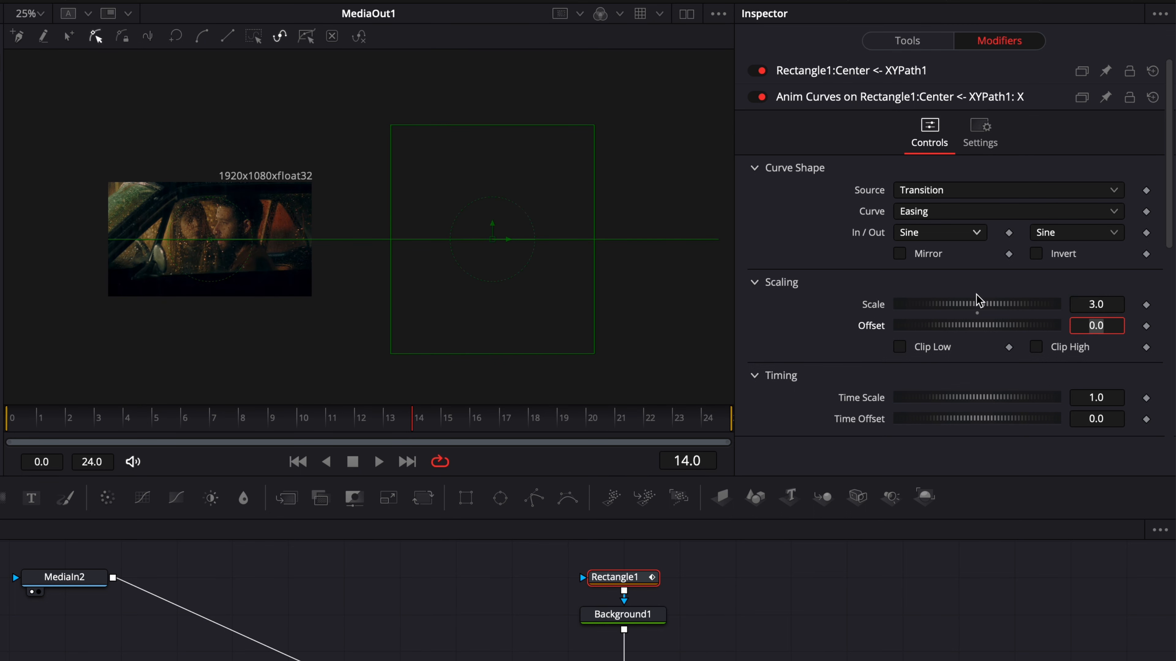
{"action": "left_click_drag", "start_coordinate": [1014, 328], "coordinate": [992, 327]}
{"action": "double_click", "coordinate": [1010, 328]}
{"action": "scroll", "coordinate": [384, 335], "scroll_direction": "left", "scroll_amount": 3}
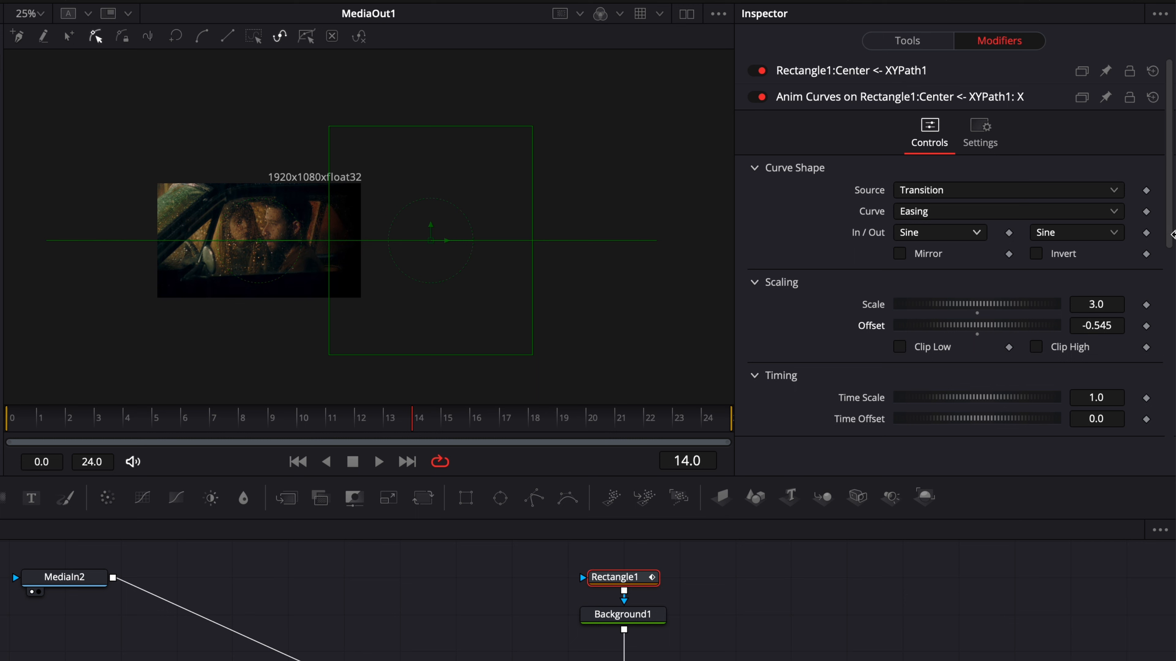
Set the Offset of the X animation curve to -1.0 and scrub to frame 12 to check the rectangle's centring.
{"action": "left_click", "coordinate": [1117, 326]}
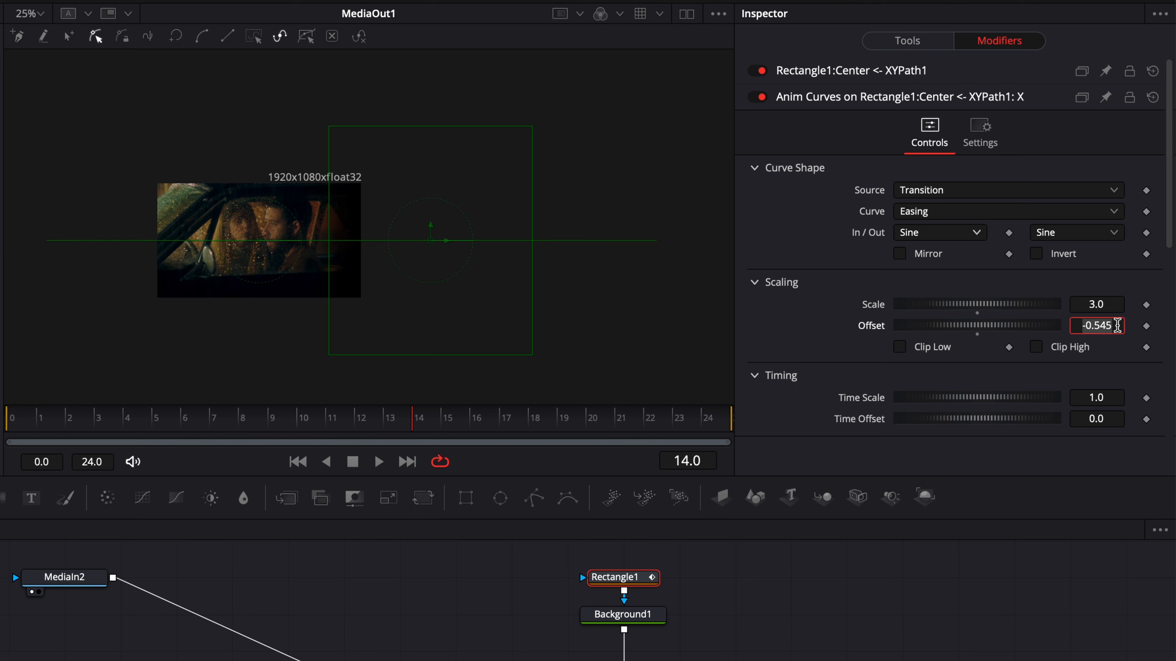
{"action": "key", "text": "BackSpace"}
{"action": "type", "text": "-1"}
{"action": "key", "text": "Tab"}
{"action": "left_click_drag", "start_coordinate": [12, 419], "coordinate": [364, 424]}
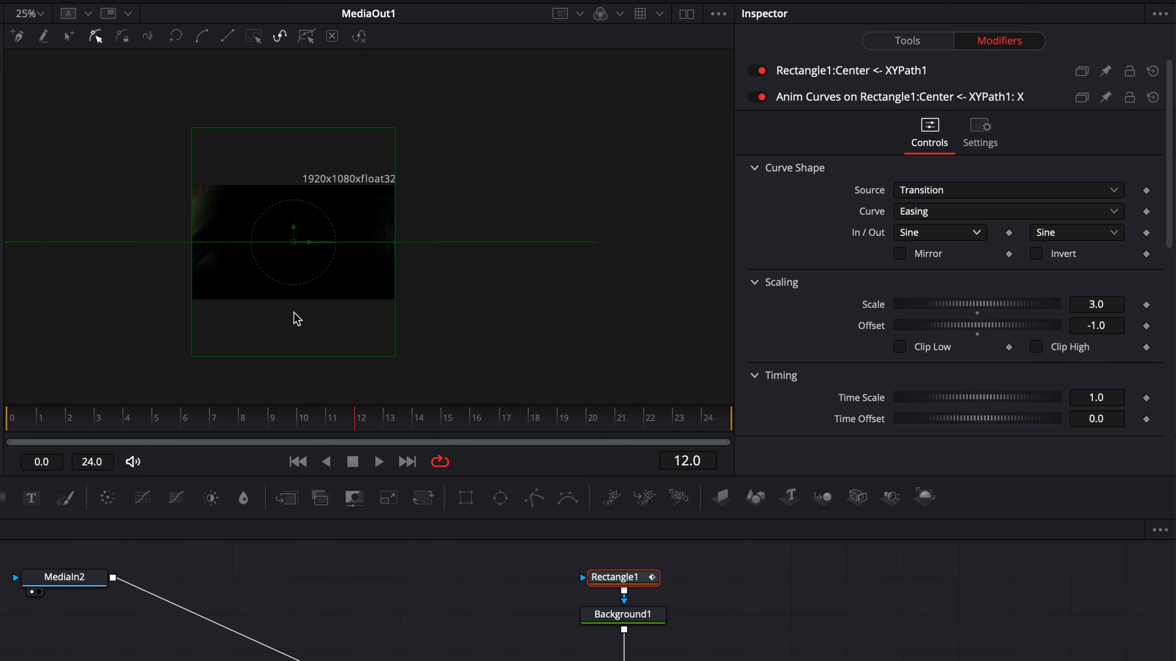
Fit the image to the viewer, play the transition and scrub back to frame 9.
{"action": "left_click", "coordinate": [41, 14]}
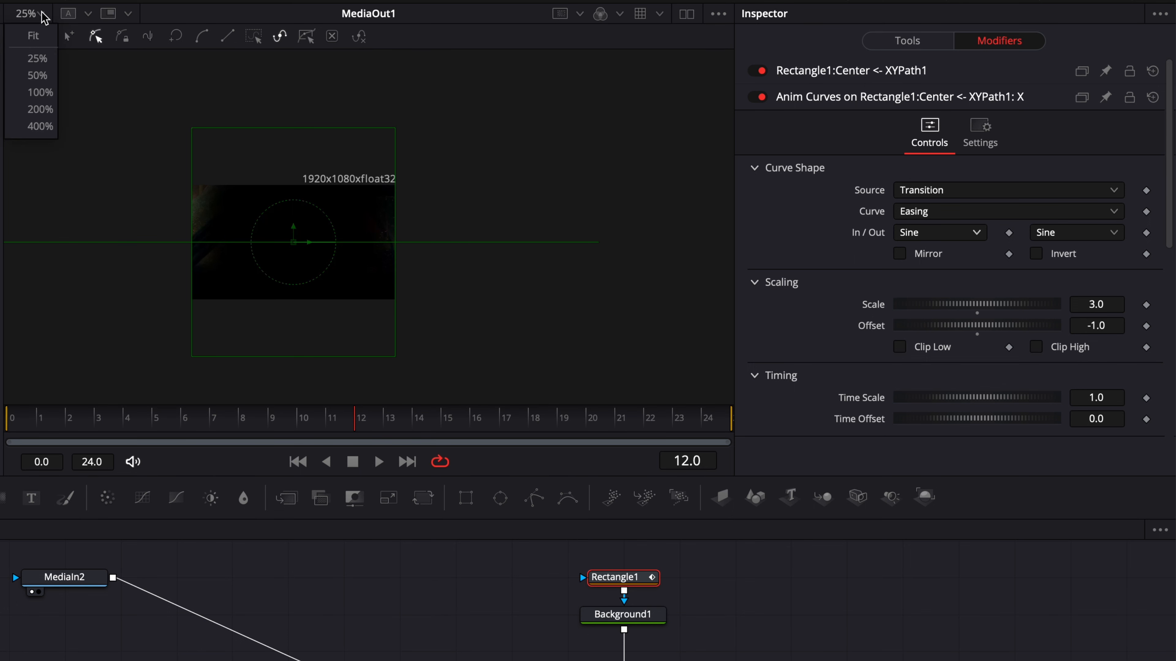
{"action": "left_click", "coordinate": [40, 38]}
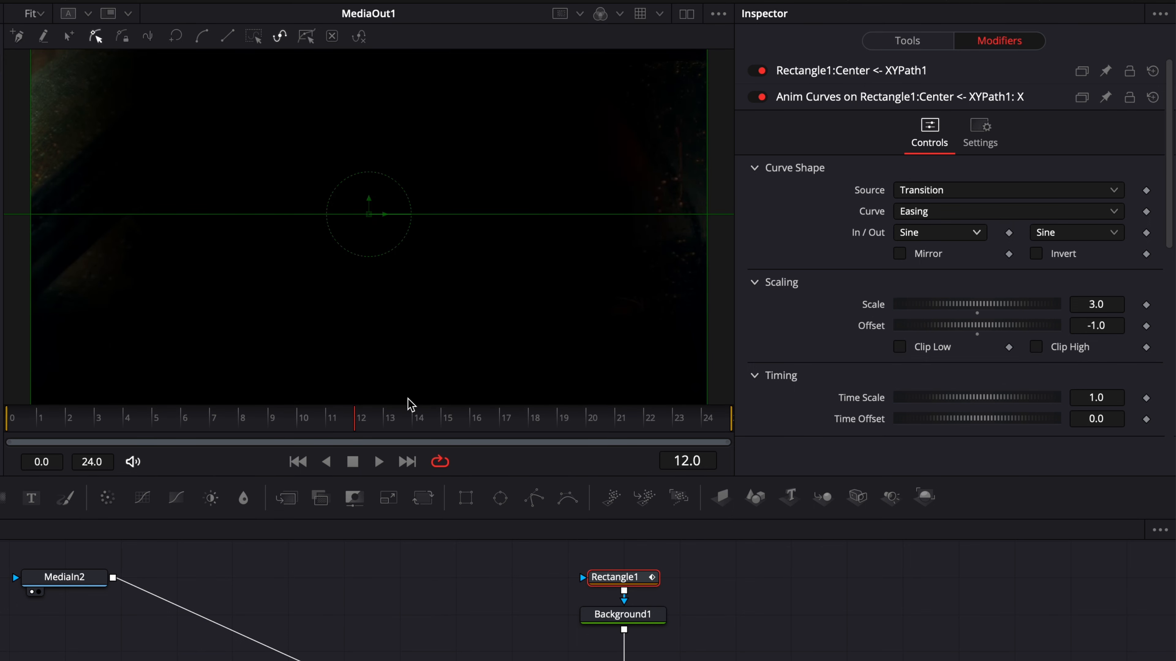
{"action": "key", "text": "space"}
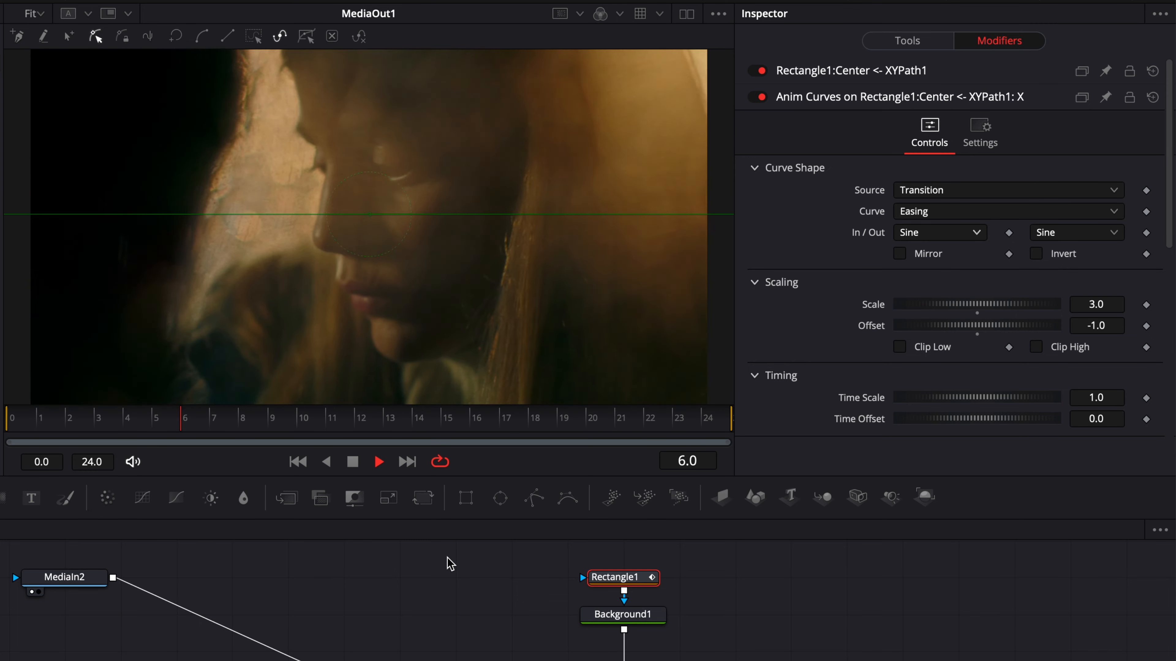
{"action": "key", "text": "space"}
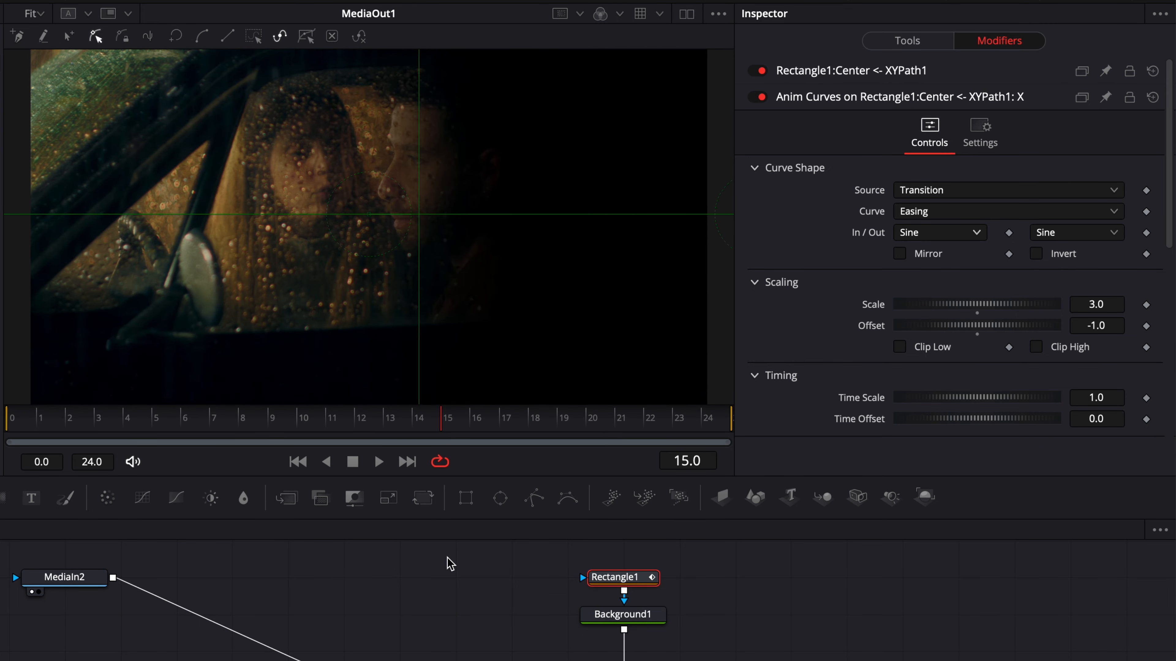
{"action": "left_click_drag", "start_coordinate": [338, 422], "coordinate": [297, 412]}
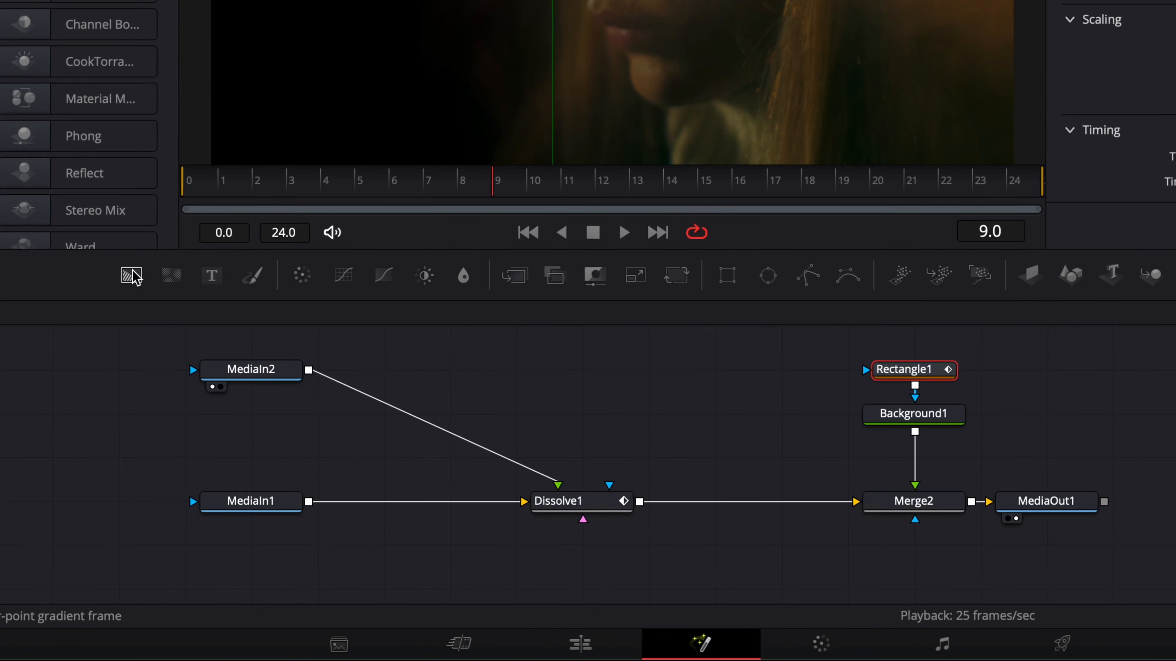
Add a second Background node feeding a Brightness / Contrast node beneath it, and merge that over the Dissolve1 output.
{"action": "left_click_drag", "start_coordinate": [202, 399], "coordinate": [646, 478]}
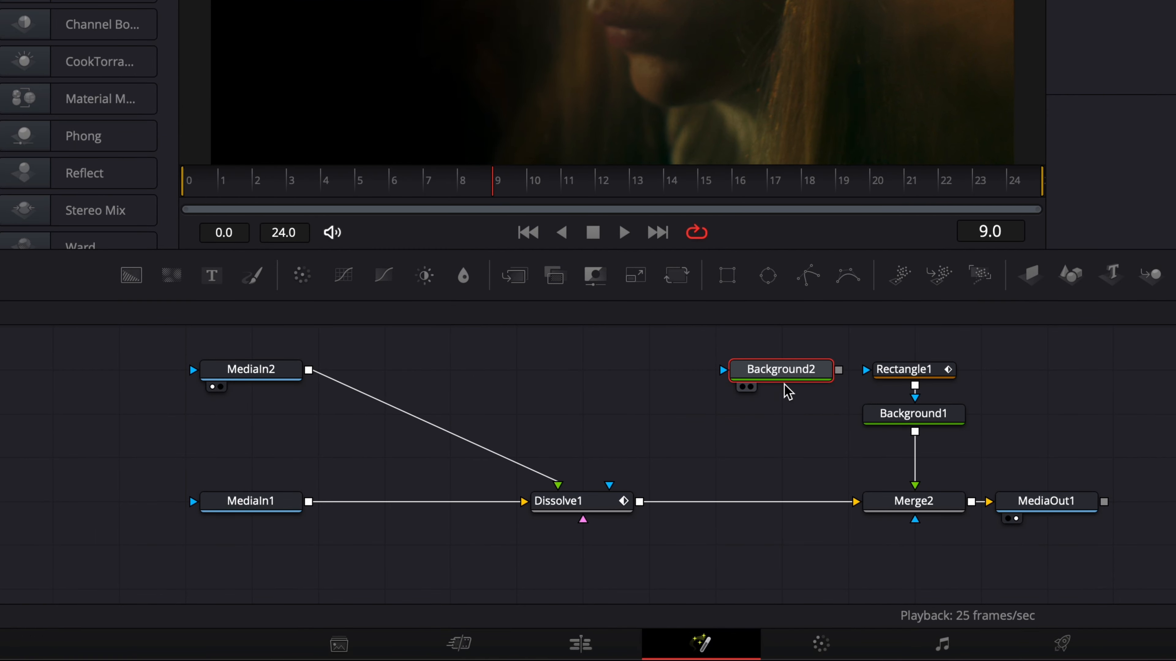
{"action": "key", "text": "shift+space"}
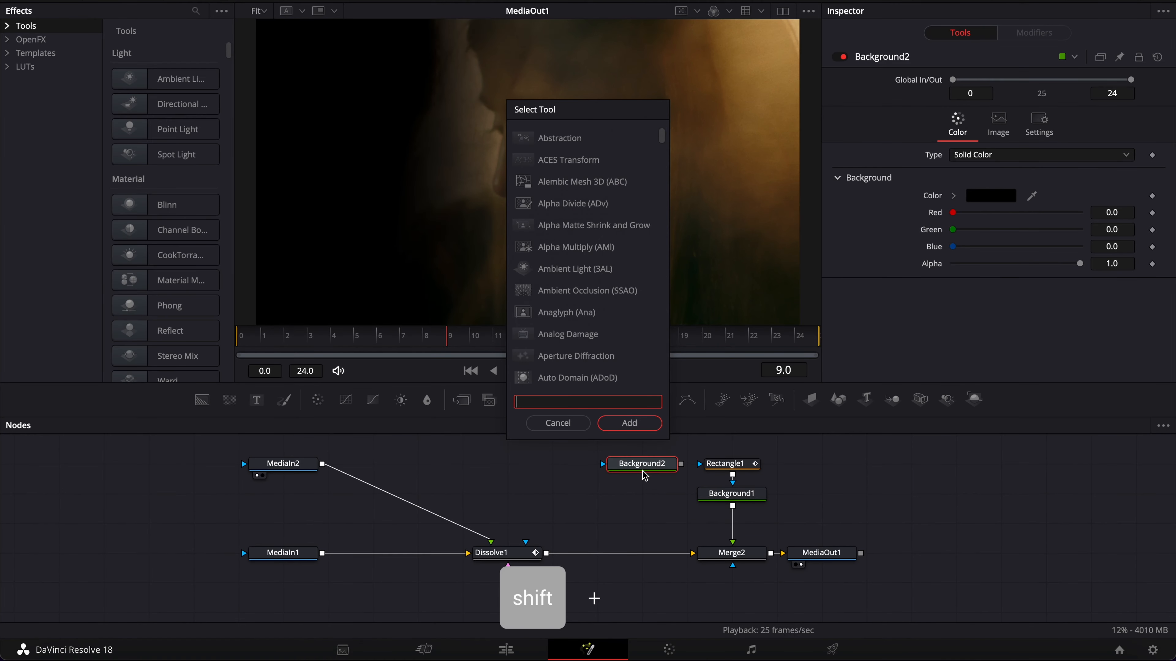
{"action": "type", "text": "brigh"}
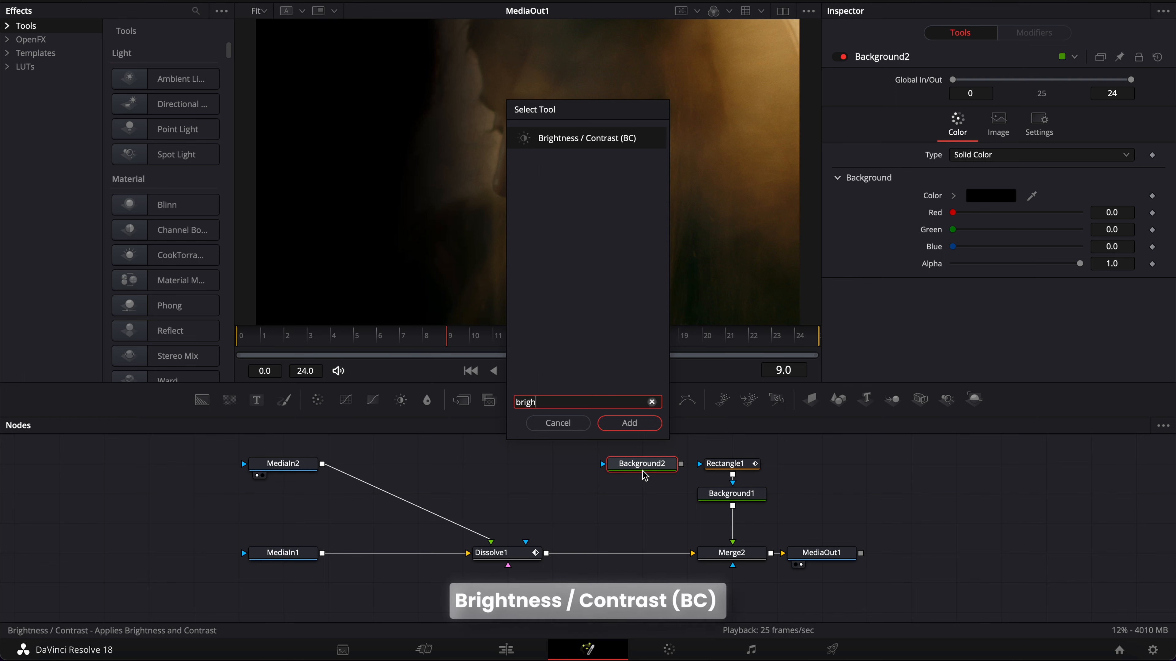
{"action": "key", "text": "Return"}
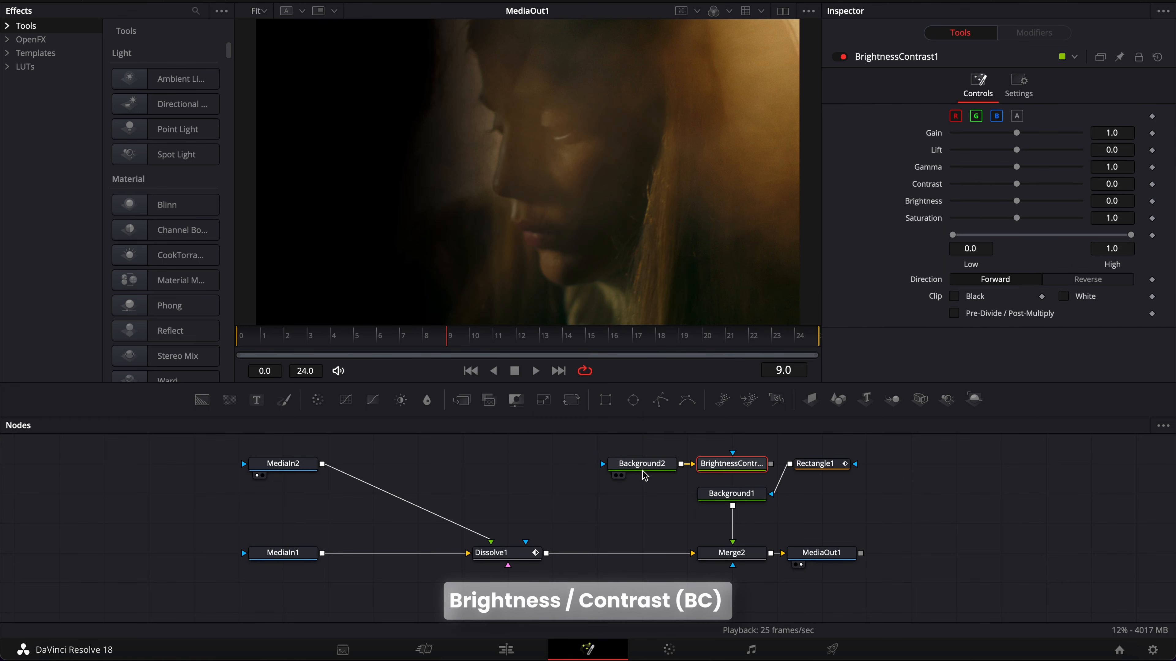
{"action": "left_click_drag", "start_coordinate": [745, 462], "coordinate": [679, 468]}
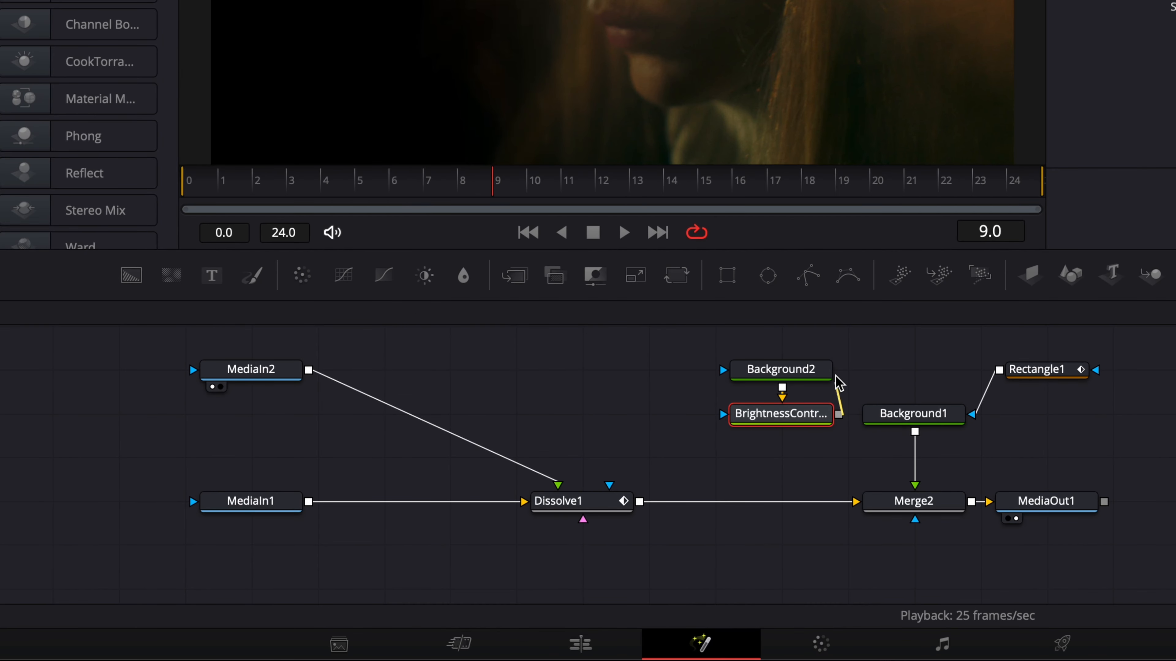
{"action": "left_click_drag", "start_coordinate": [839, 382], "coordinate": [641, 505]}
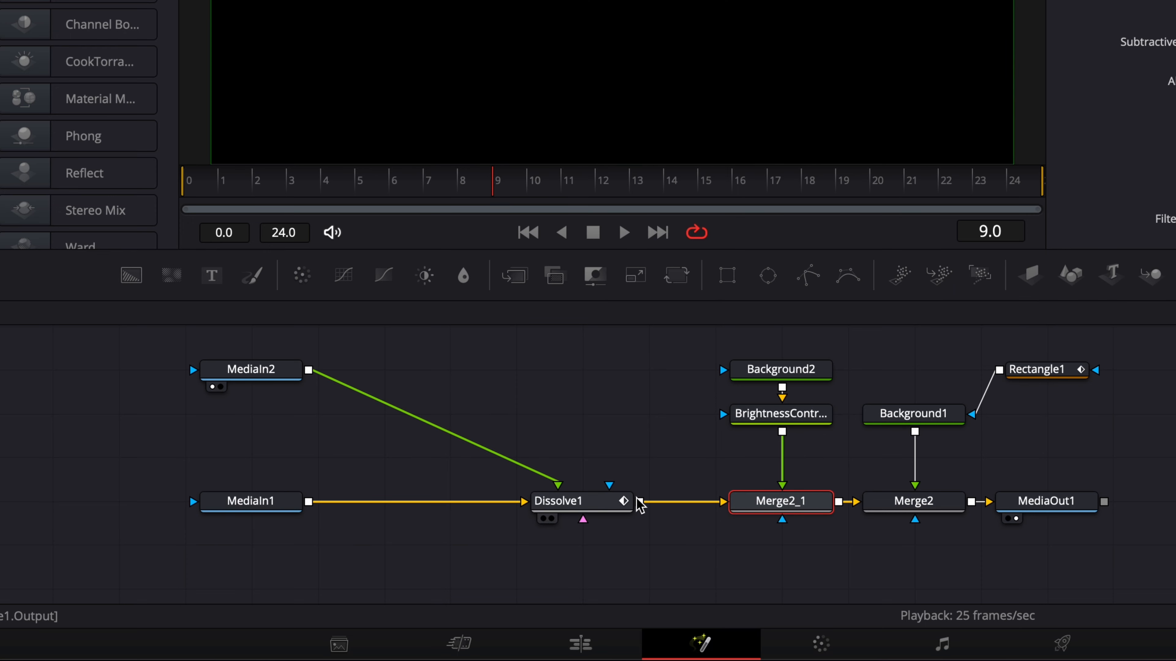
Enable the alpha channel on BrightnessContrast1, modify its Gain with Anim Curves and show that modifier's controls.
{"action": "left_click", "coordinate": [770, 418]}
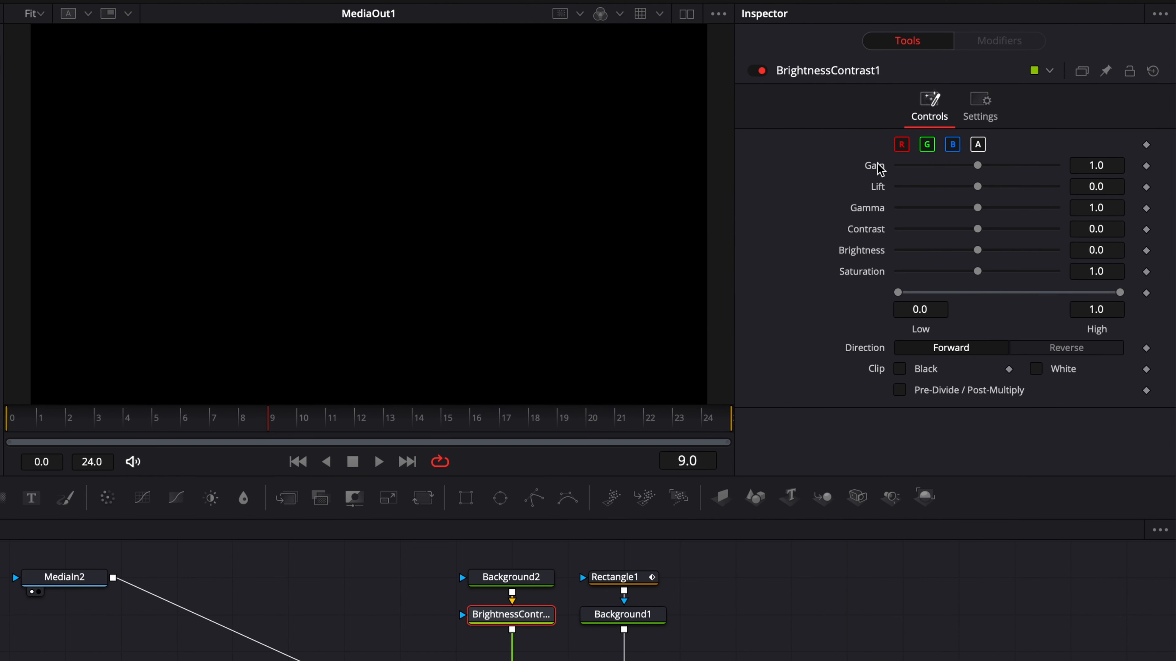
{"action": "right_click", "coordinate": [879, 169]}
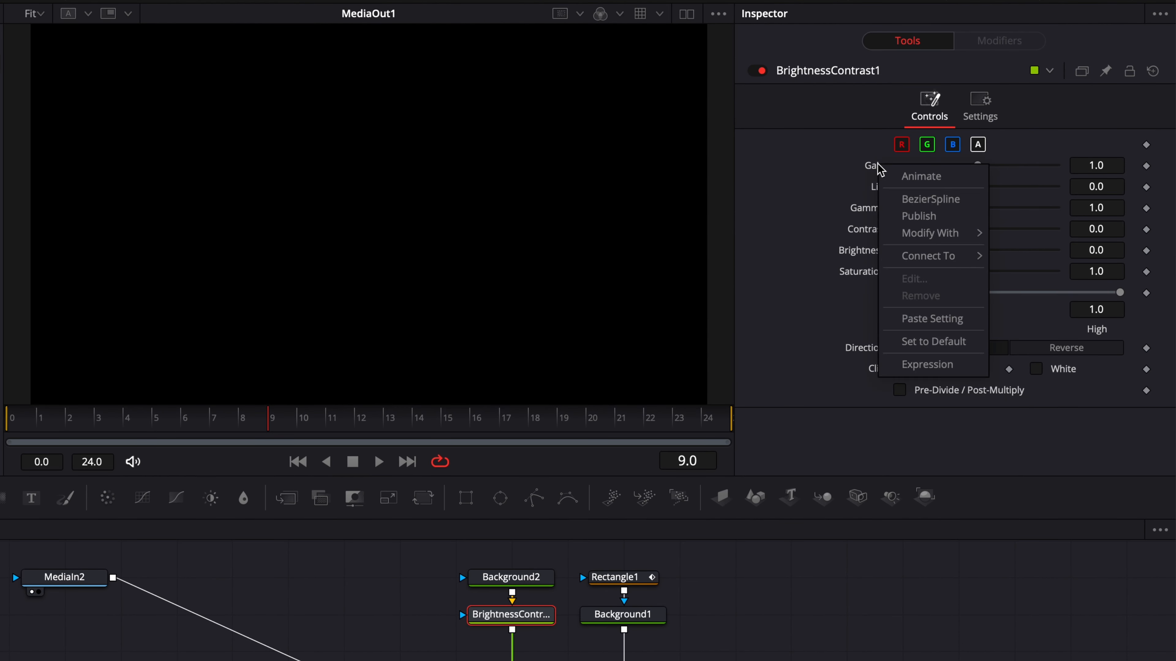
{"action": "mouse_move", "coordinate": [981, 243]}
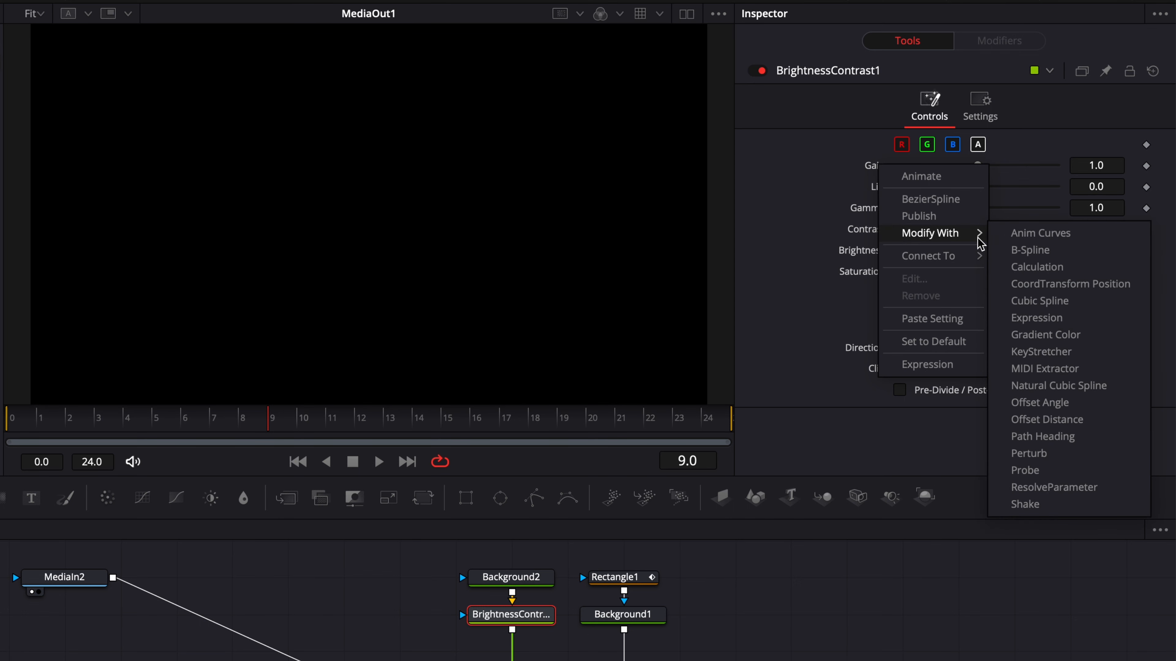
{"action": "left_click", "coordinate": [1040, 233]}
{"action": "left_click", "coordinate": [999, 42]}
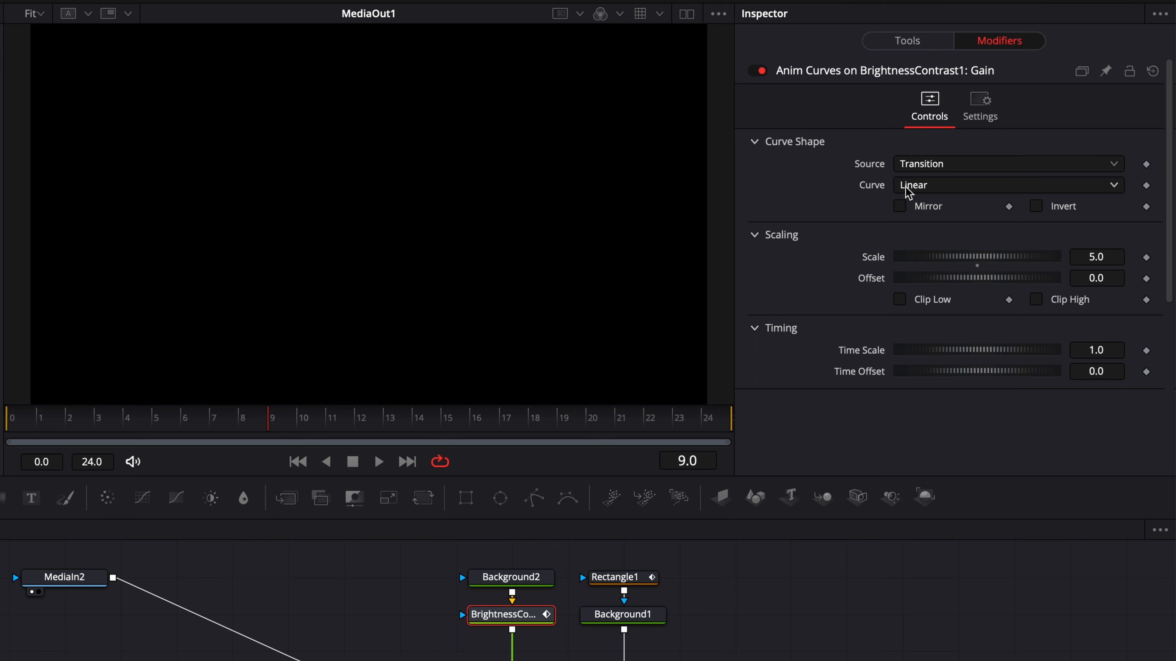
Set the Gain animation curve to Easing with Sine for both In and Out, and scrub from the start to frame 10.
{"action": "left_click", "coordinate": [914, 186]}
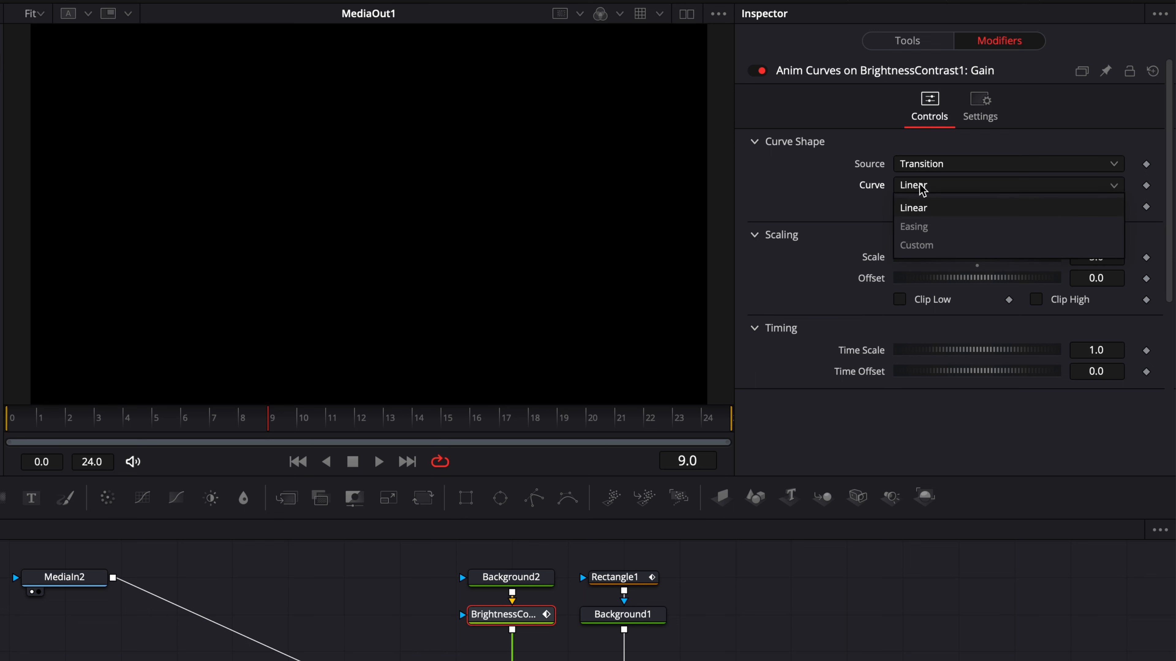
{"action": "left_click", "coordinate": [914, 227]}
{"action": "left_click", "coordinate": [919, 209]}
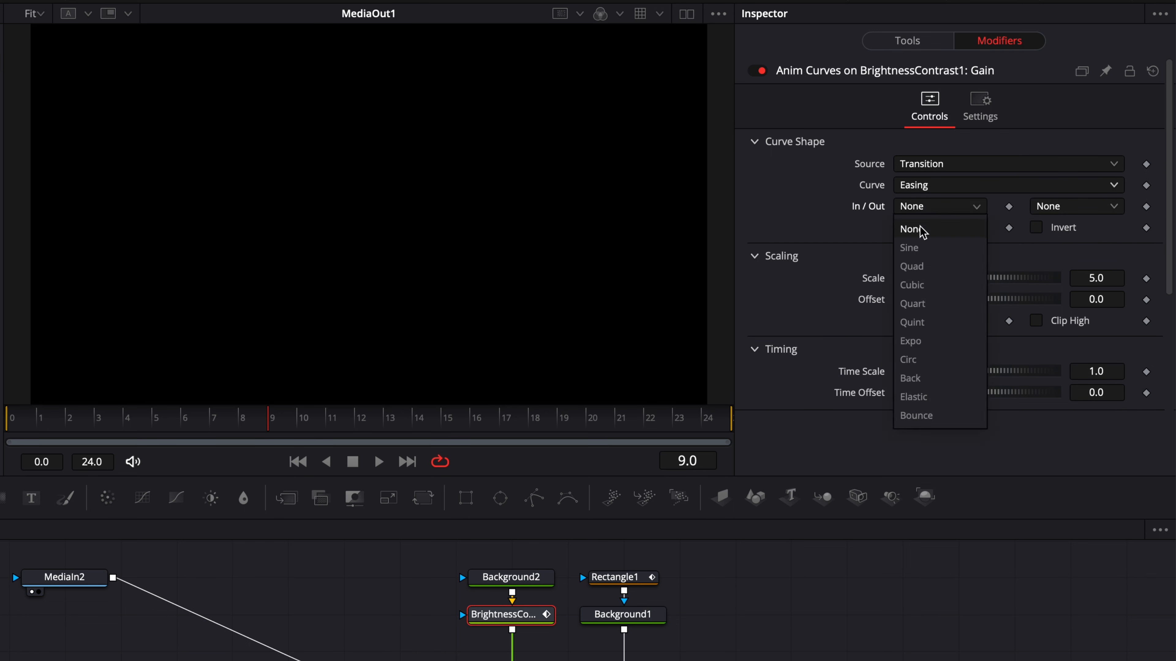
{"action": "left_click", "coordinate": [919, 249]}
{"action": "left_click", "coordinate": [1063, 209]}
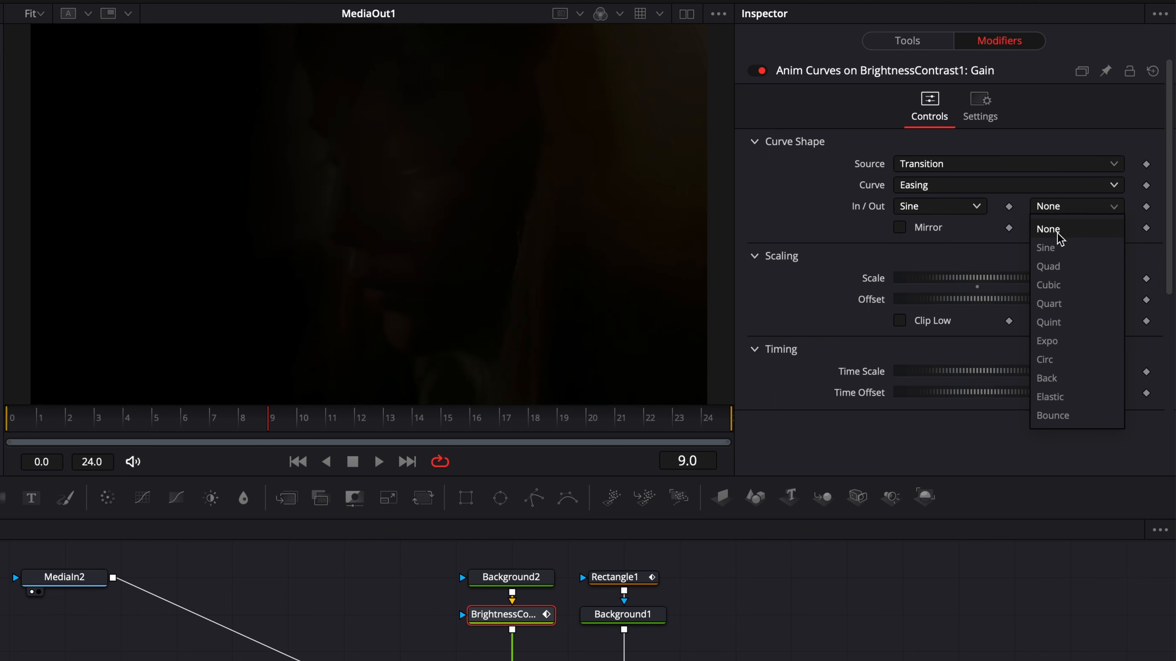
{"action": "left_click", "coordinate": [1053, 250]}
{"action": "key", "text": "Home"}
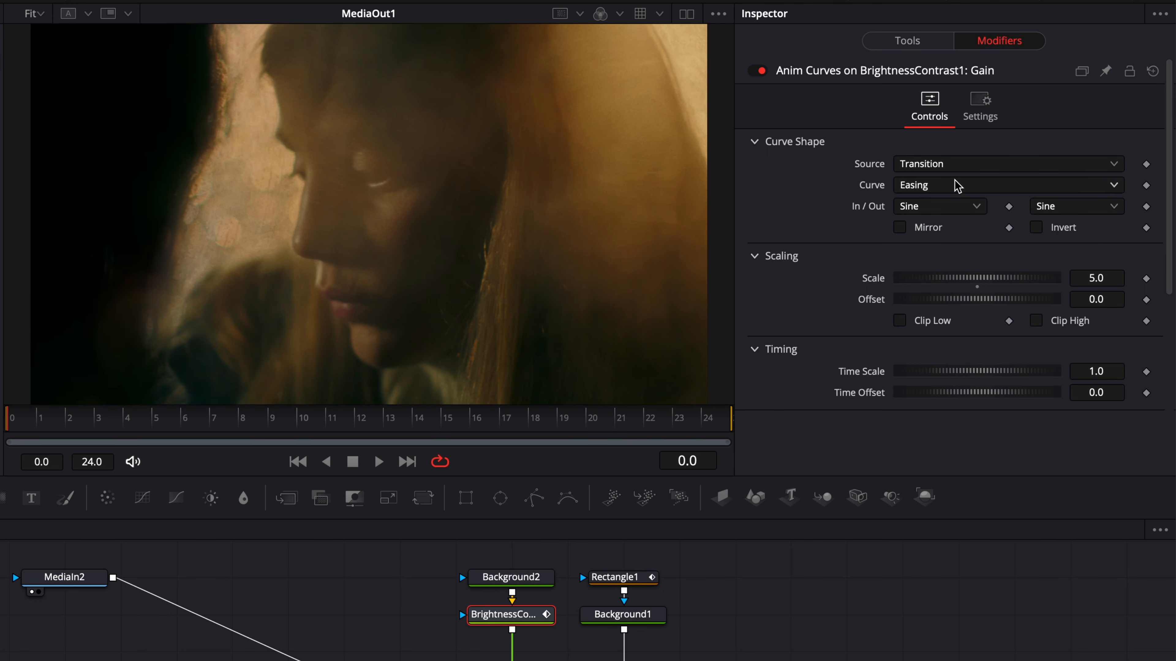
{"action": "left_click_drag", "start_coordinate": [56, 424], "coordinate": [302, 425]}
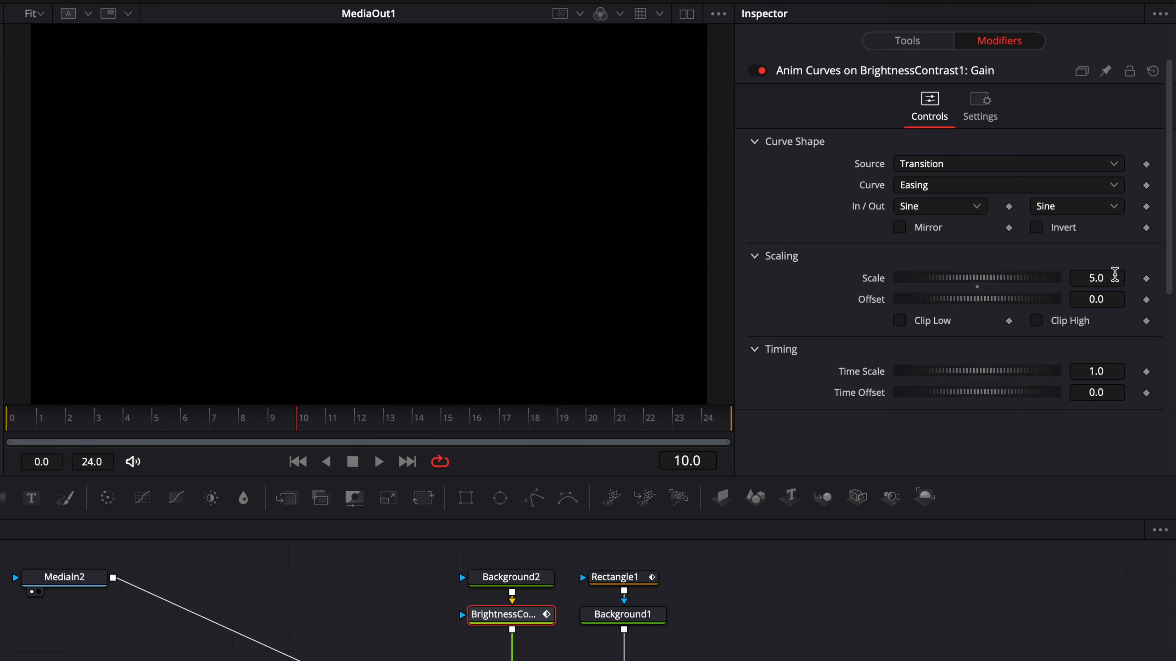
Set the Scale of the Gain animation curve to 1.0 and scrub through the transition to check the Gain value.
{"action": "left_click", "coordinate": [1114, 275]}
{"action": "type", "text": "1"}
{"action": "key", "text": "Tab"}
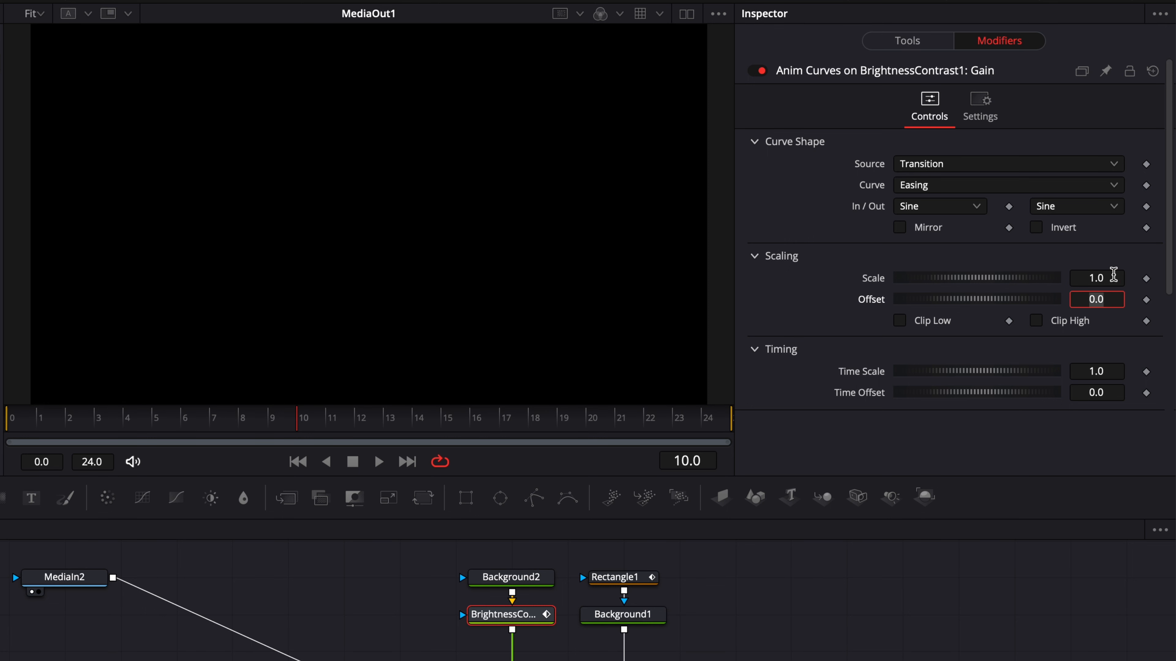
{"action": "left_click", "coordinate": [905, 42]}
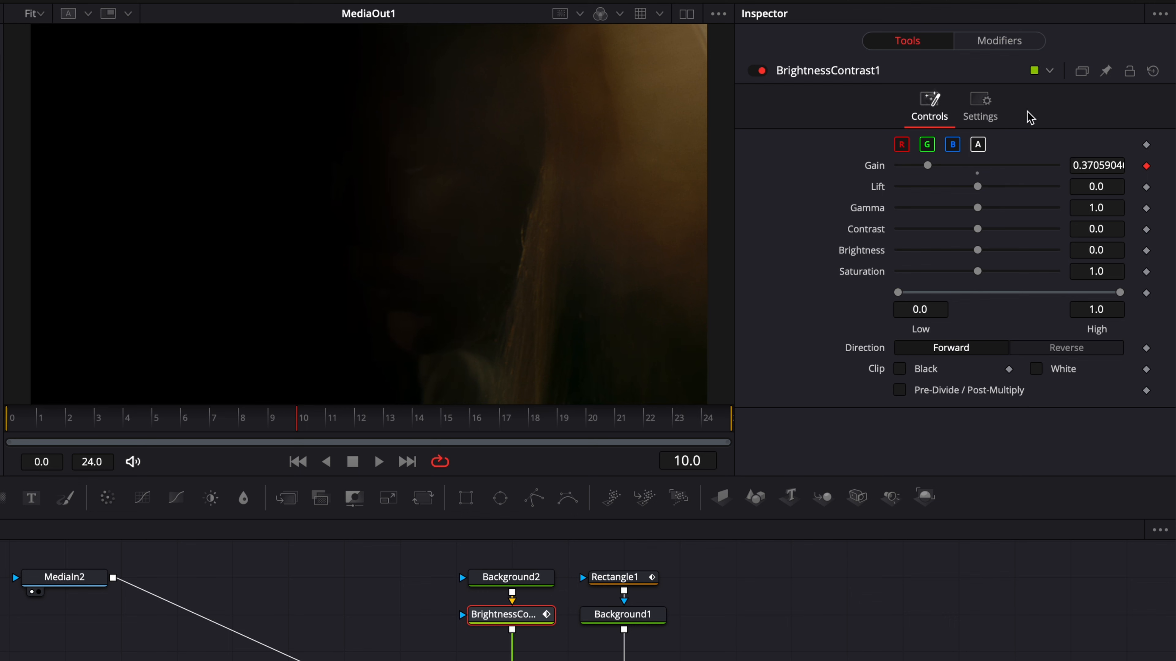
{"action": "left_click_drag", "start_coordinate": [241, 431], "coordinate": [826, 426]}
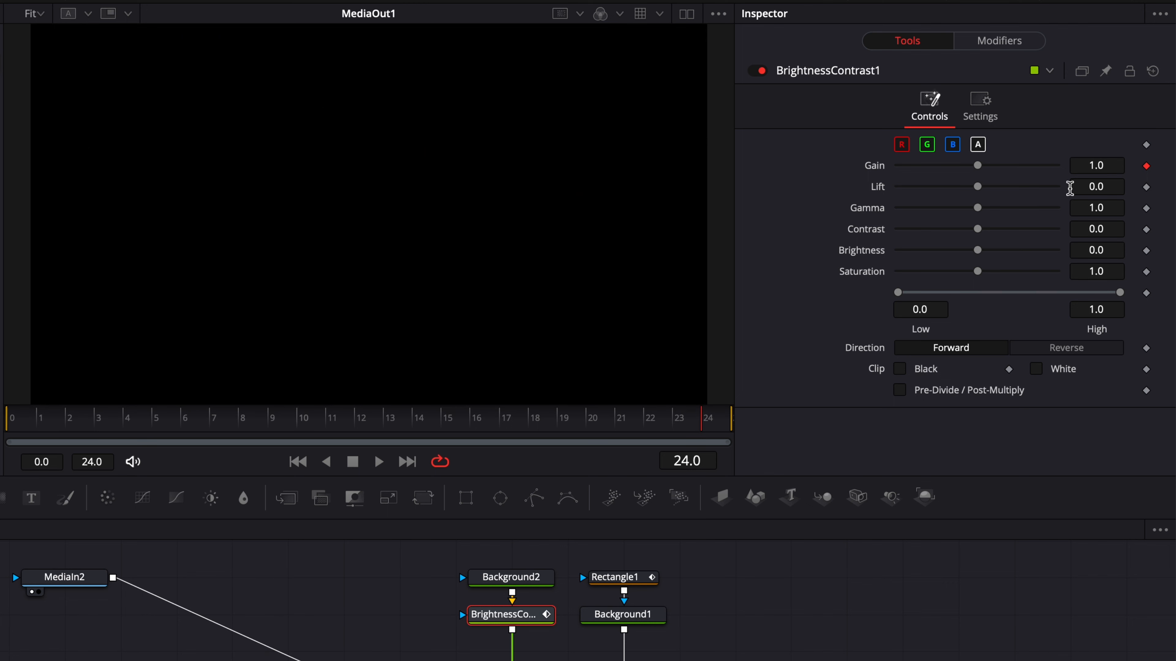
{"action": "left_click_drag", "start_coordinate": [407, 428], "coordinate": [57, 434]}
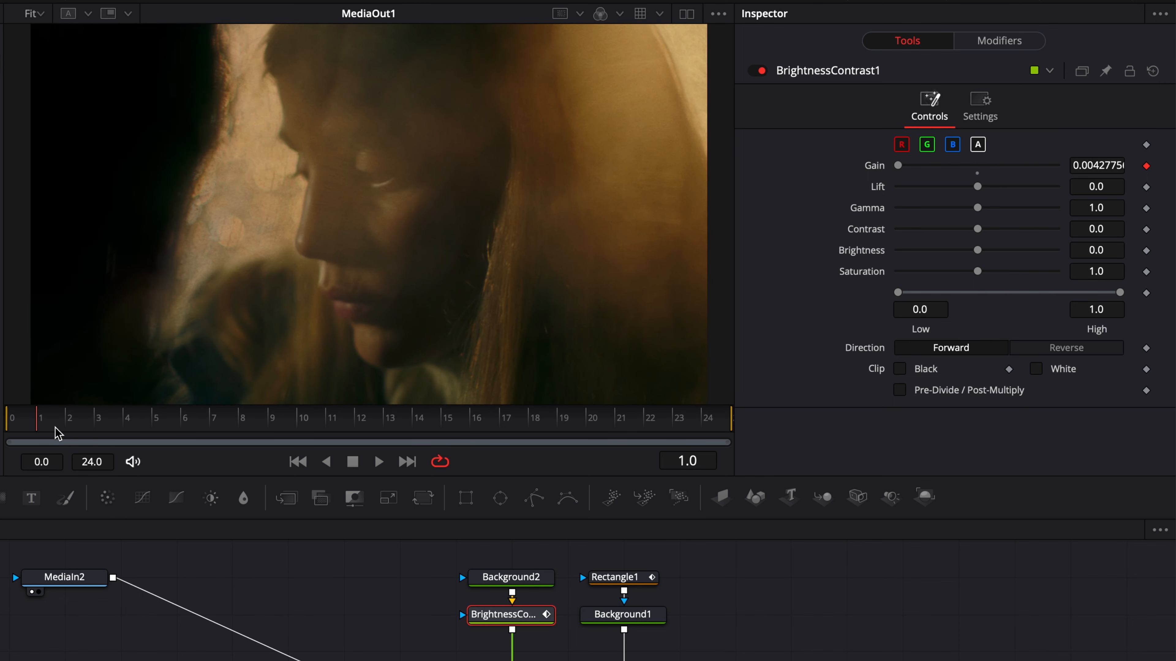
Scrub the first half up to frame 12 and turn on Mirror for the Gain animation curve.
{"action": "left_click", "coordinate": [999, 41]}
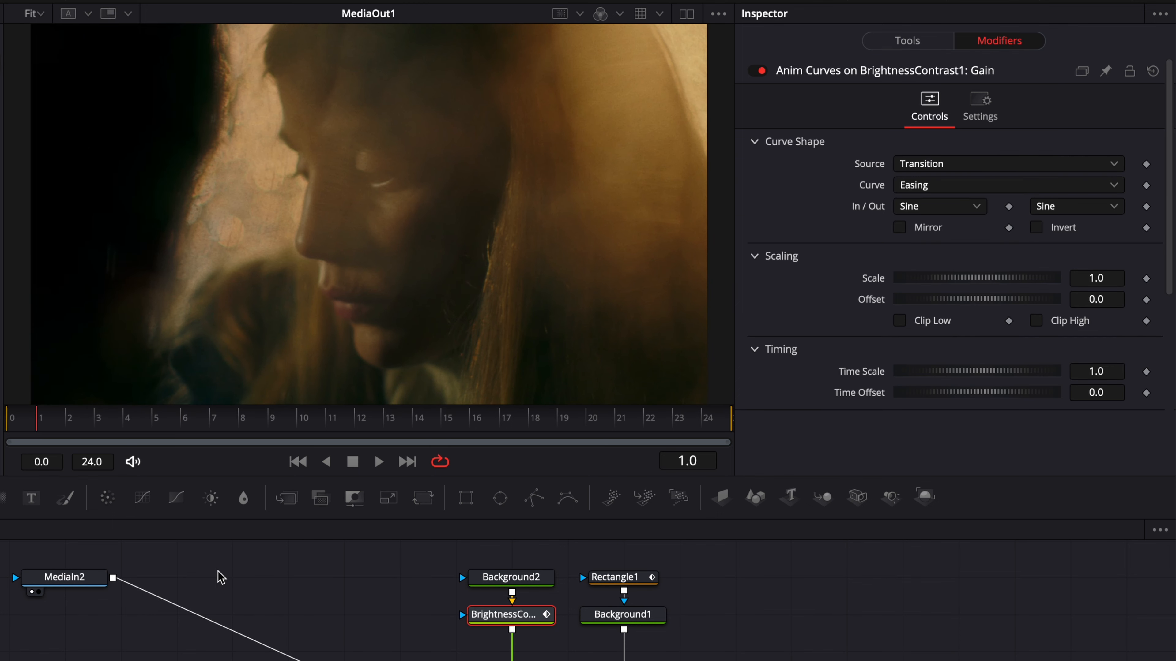
{"action": "left_click", "coordinate": [21, 424]}
{"action": "left_click_drag", "start_coordinate": [21, 423], "coordinate": [360, 420]}
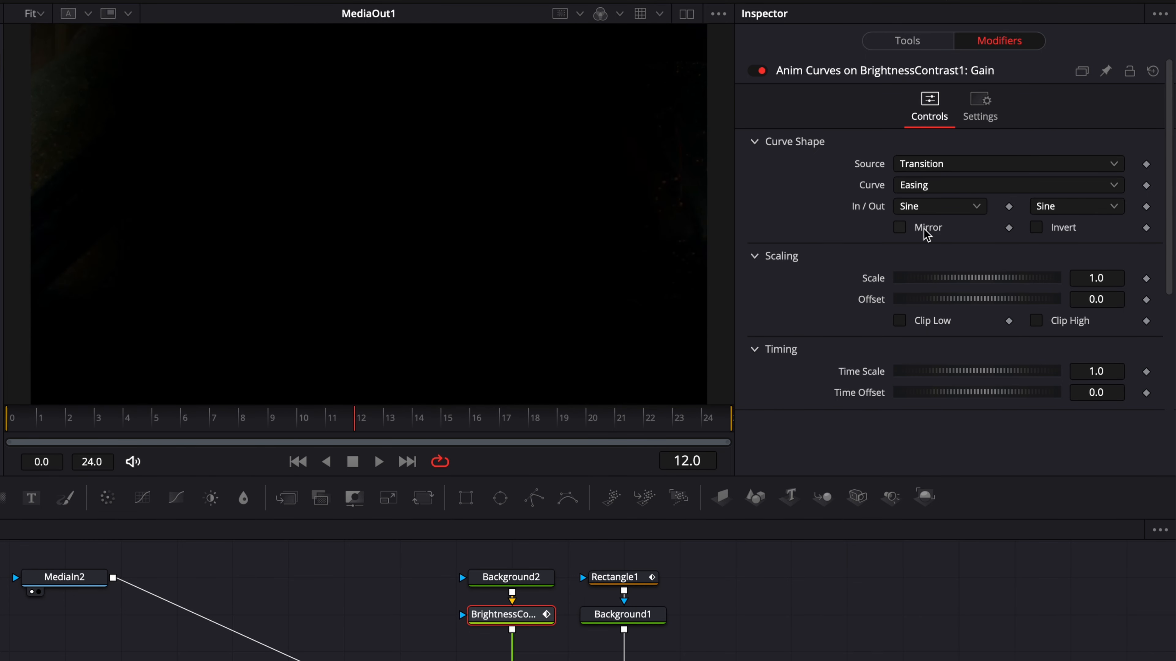
{"action": "left_click", "coordinate": [901, 228]}
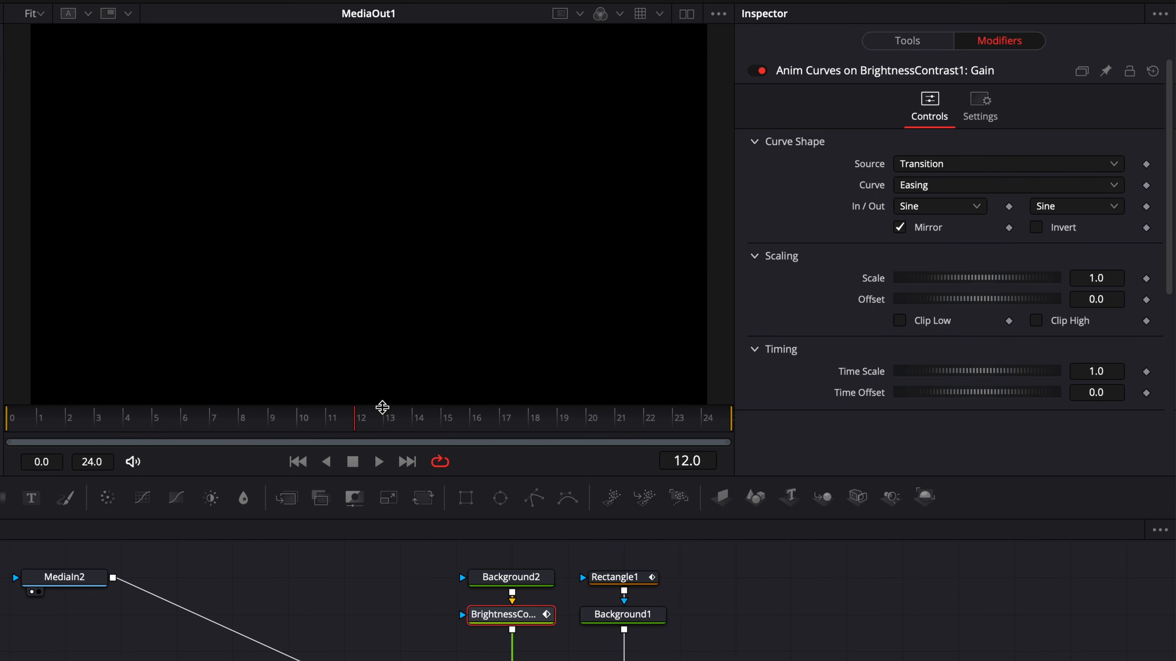
Scrub through all frames to examine BrightnessContrast1's mirrored Gain, and play the transition.
{"action": "left_click", "coordinate": [913, 44]}
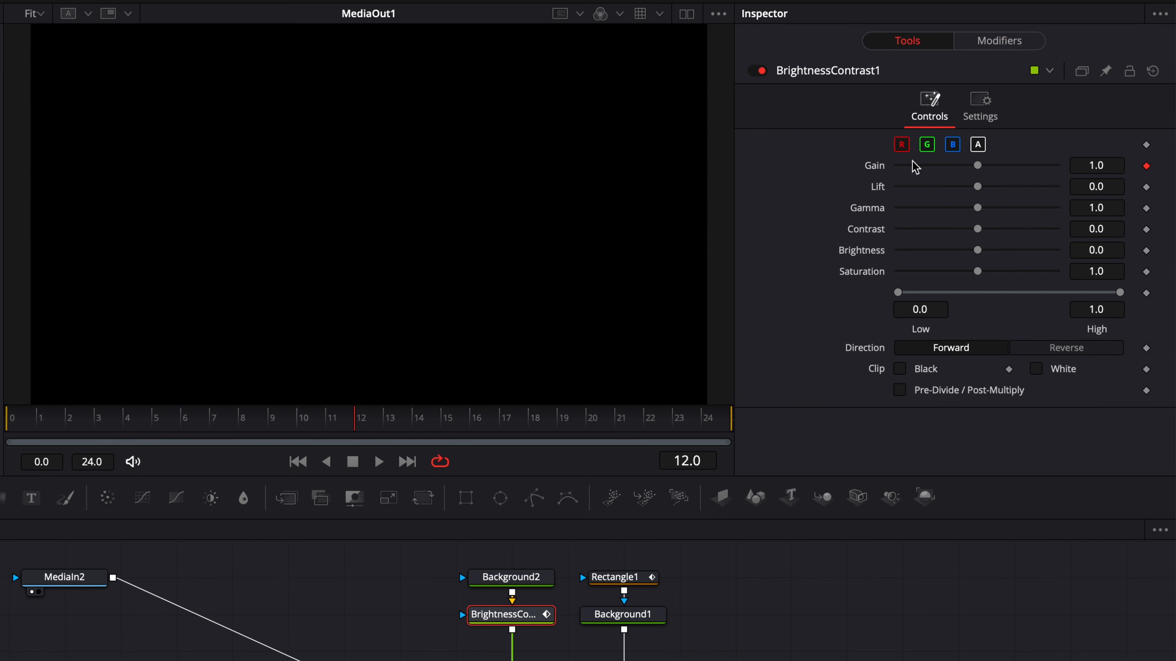
{"action": "left_click_drag", "start_coordinate": [42, 419], "coordinate": [727, 449]}
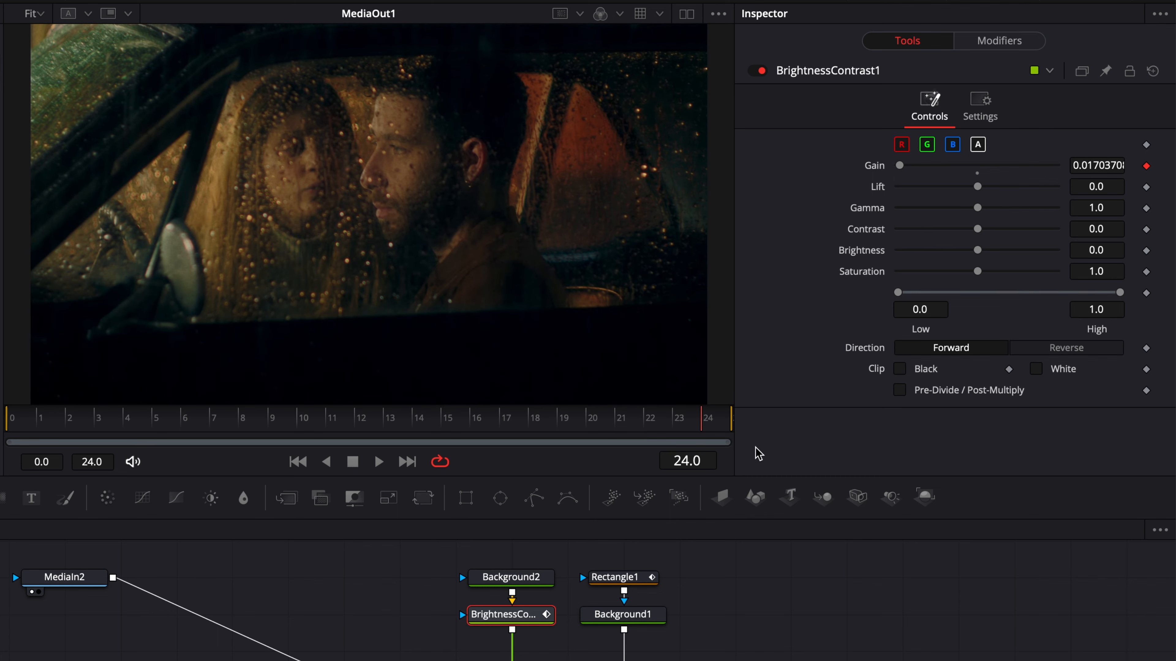
{"action": "key", "text": "space"}
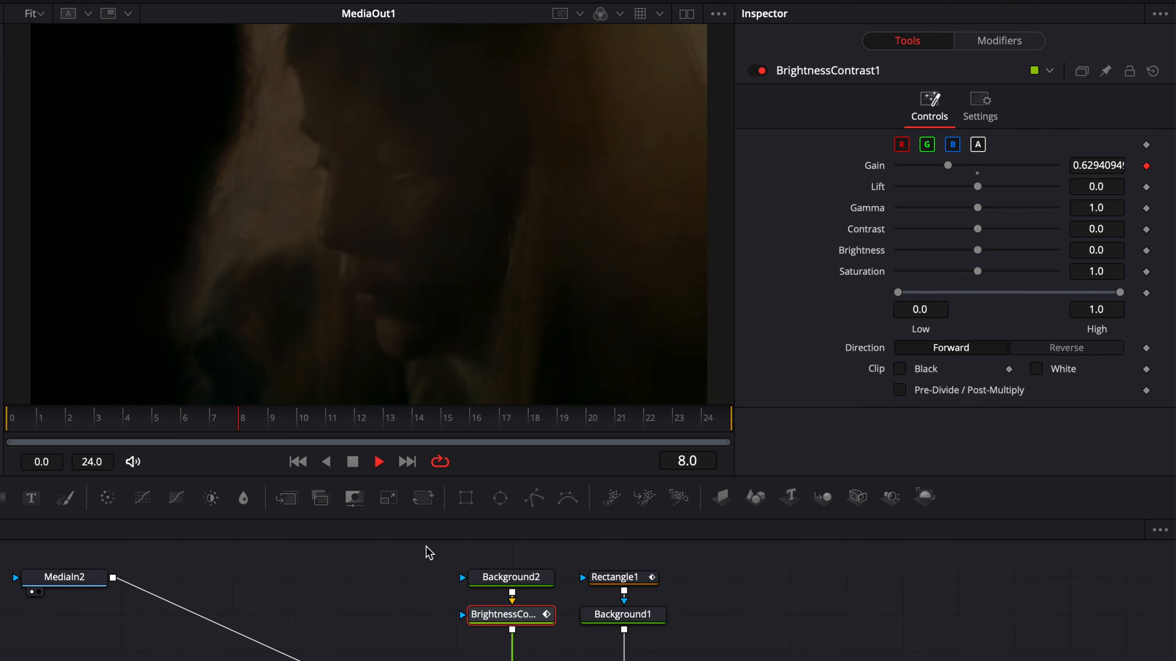
{"action": "key", "text": "space"}
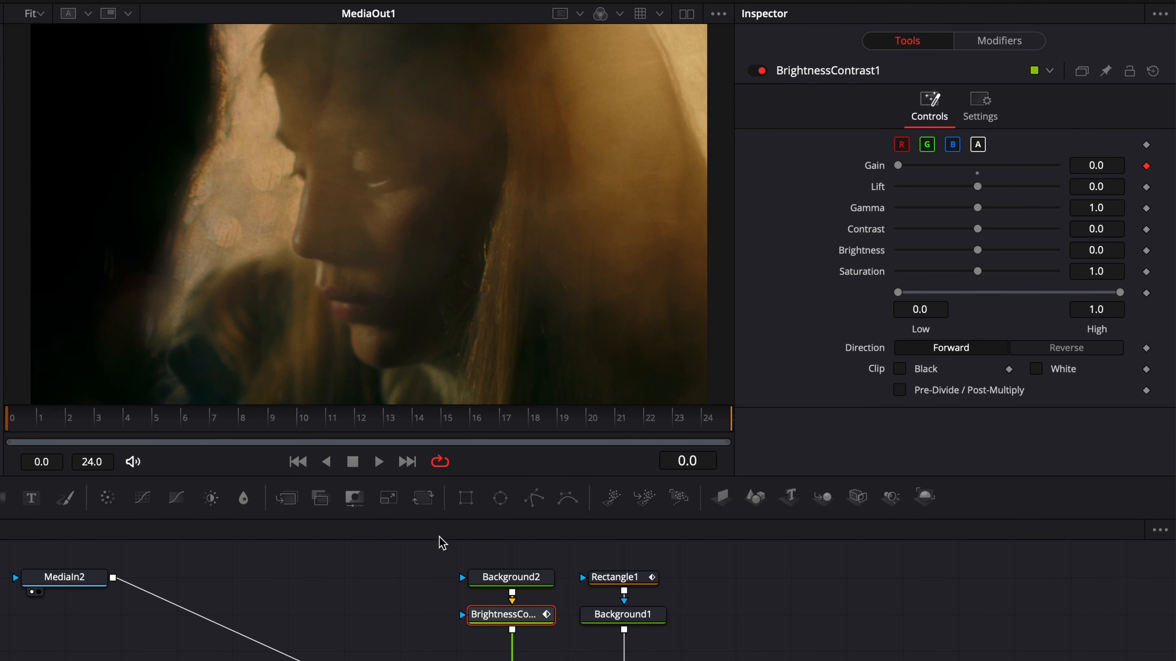
Scrub to frame 8 and add a Transform (Xf) node right after MediaIn1.
{"action": "left_click_drag", "start_coordinate": [122, 419], "coordinate": [240, 424]}
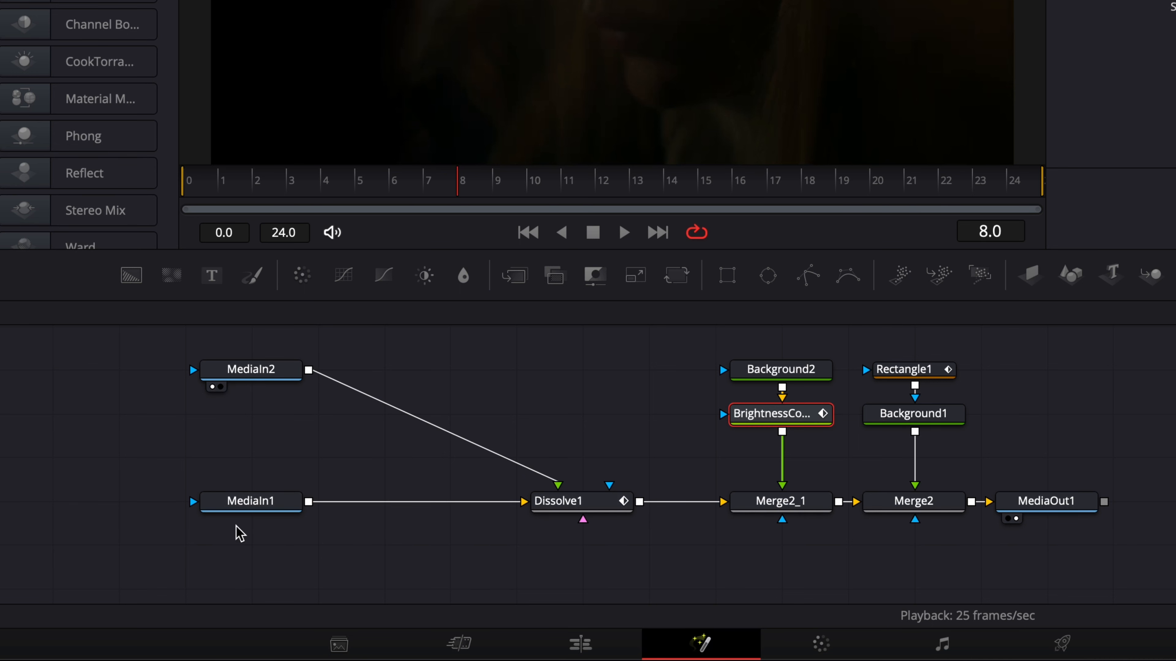
{"action": "left_click", "coordinate": [244, 509]}
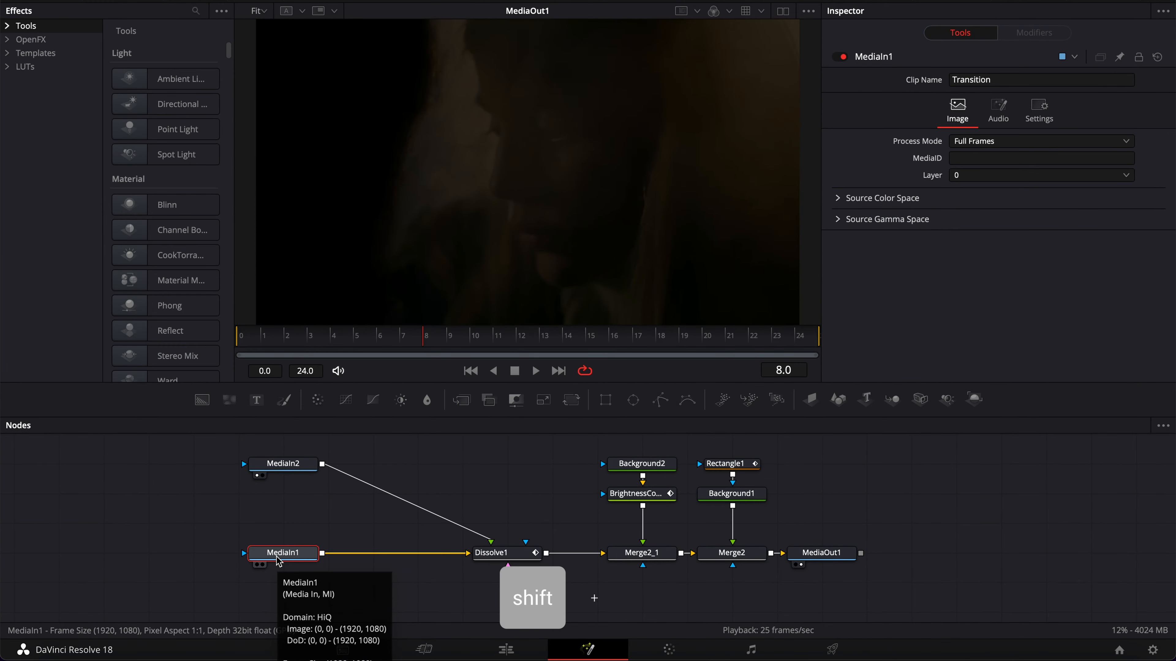
{"action": "key", "text": "shift+space"}
{"action": "type", "text": "brigh"}
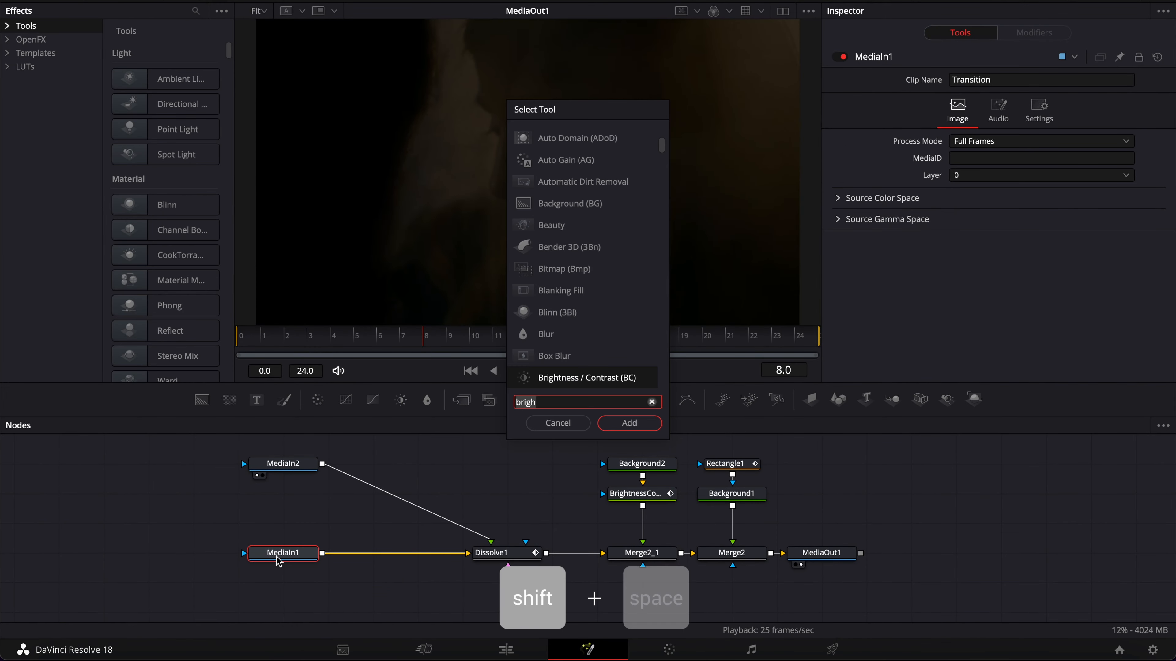
{"action": "key", "text": "BackSpace"}
{"action": "key", "text": "BackSpace"}
{"action": "key", "text": "BackSpace"}
{"action": "key", "text": "BackSpace"}
{"action": "key", "text": "BackSpace"}
{"action": "type", "text": "tran"}
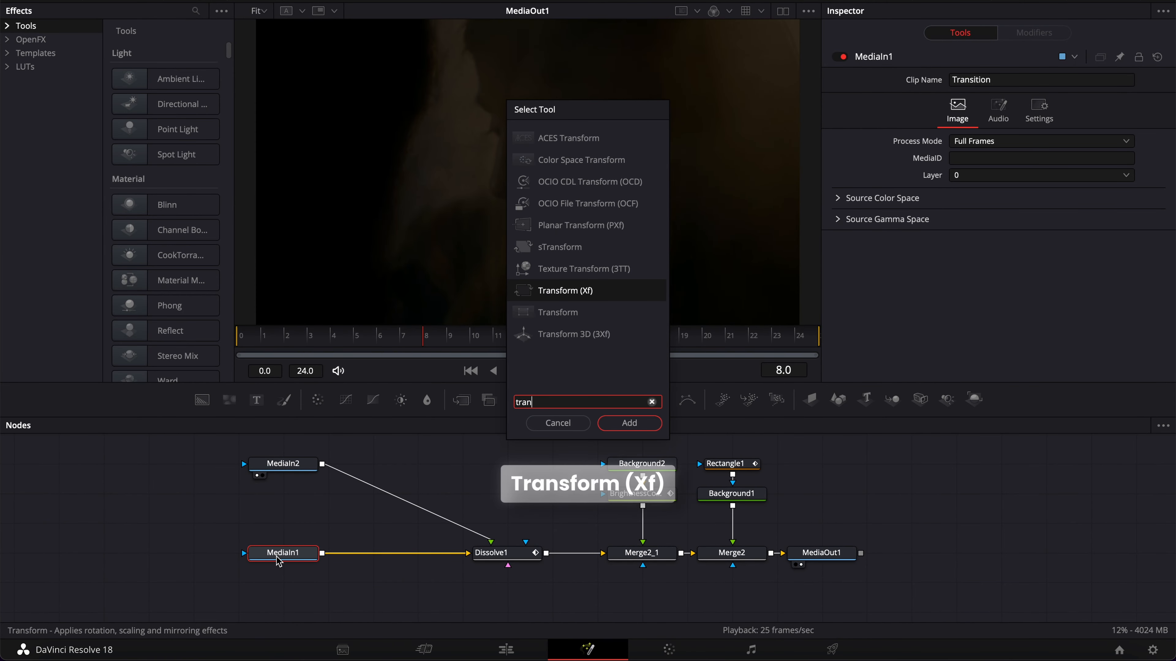
{"action": "key", "text": "Return"}
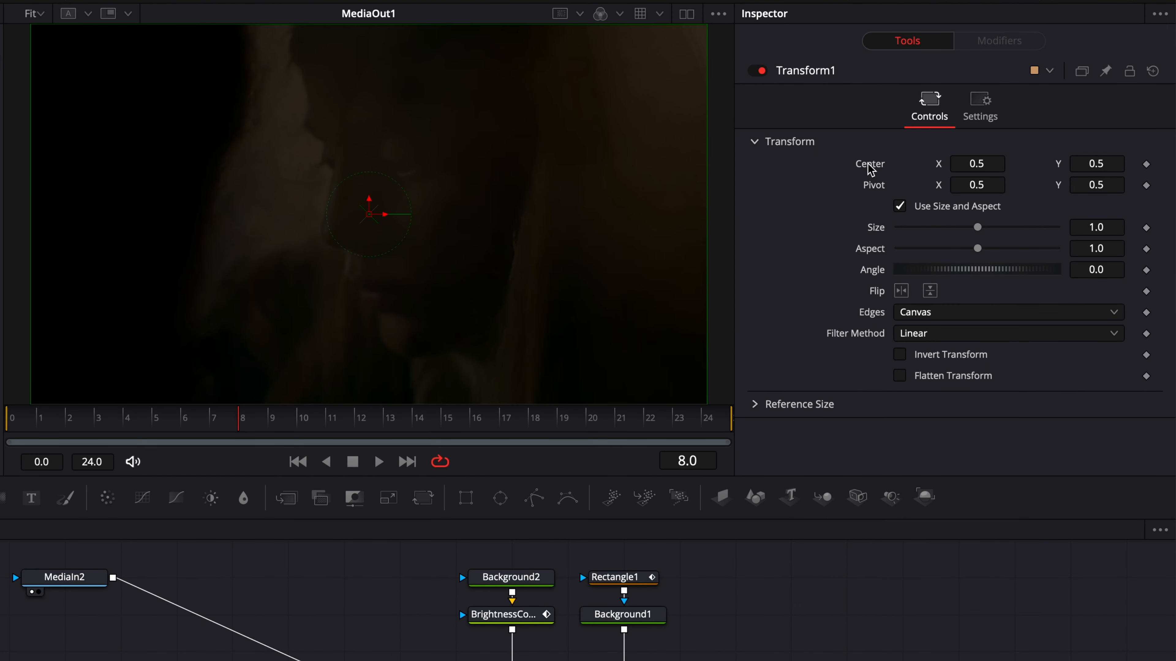
Modify Transform1's Center with an XY Path and remove the keyframes from its X and Y values.
{"action": "right_click", "coordinate": [870, 170]}
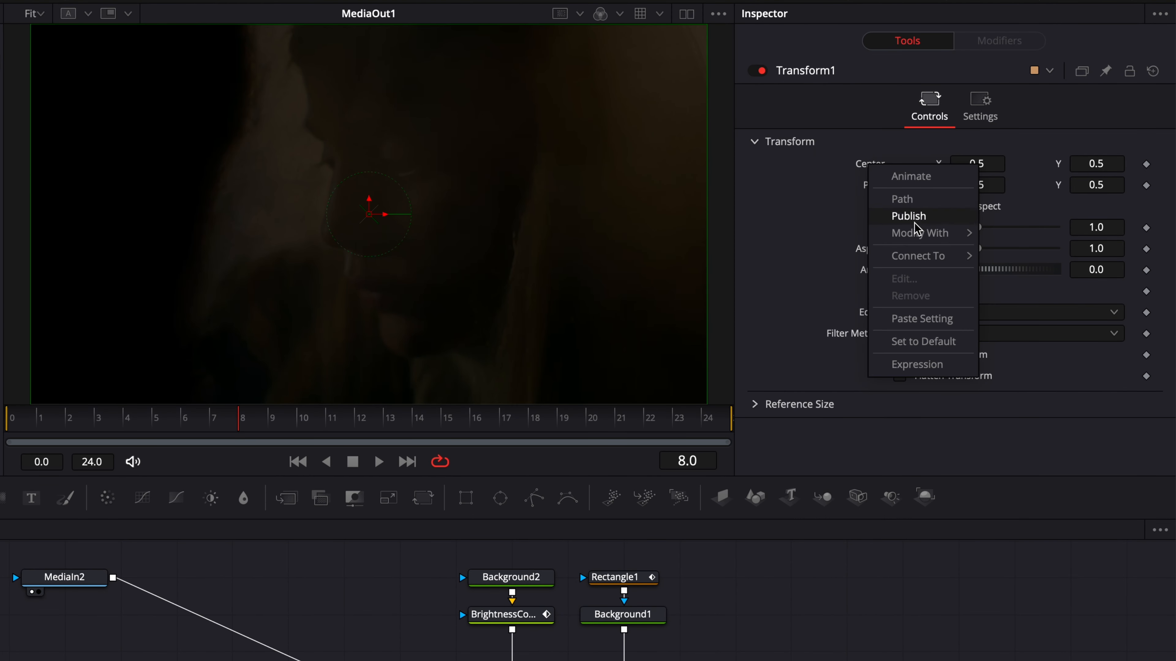
{"action": "mouse_move", "coordinate": [913, 232]}
{"action": "left_click", "coordinate": [1030, 387]}
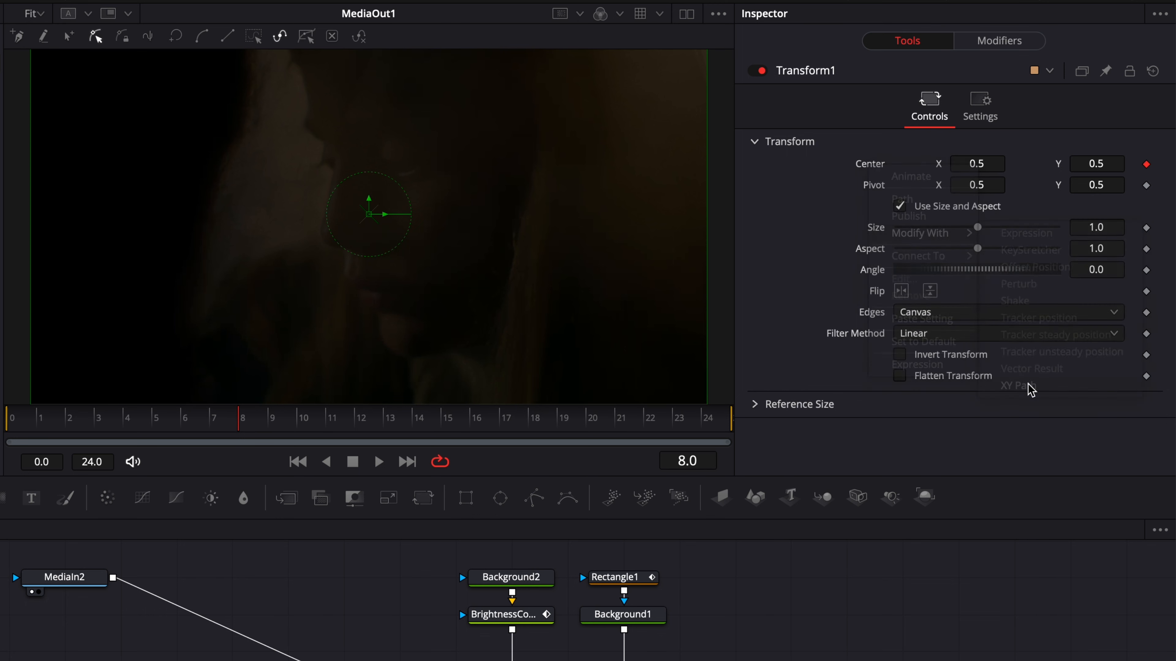
{"action": "left_click", "coordinate": [997, 42]}
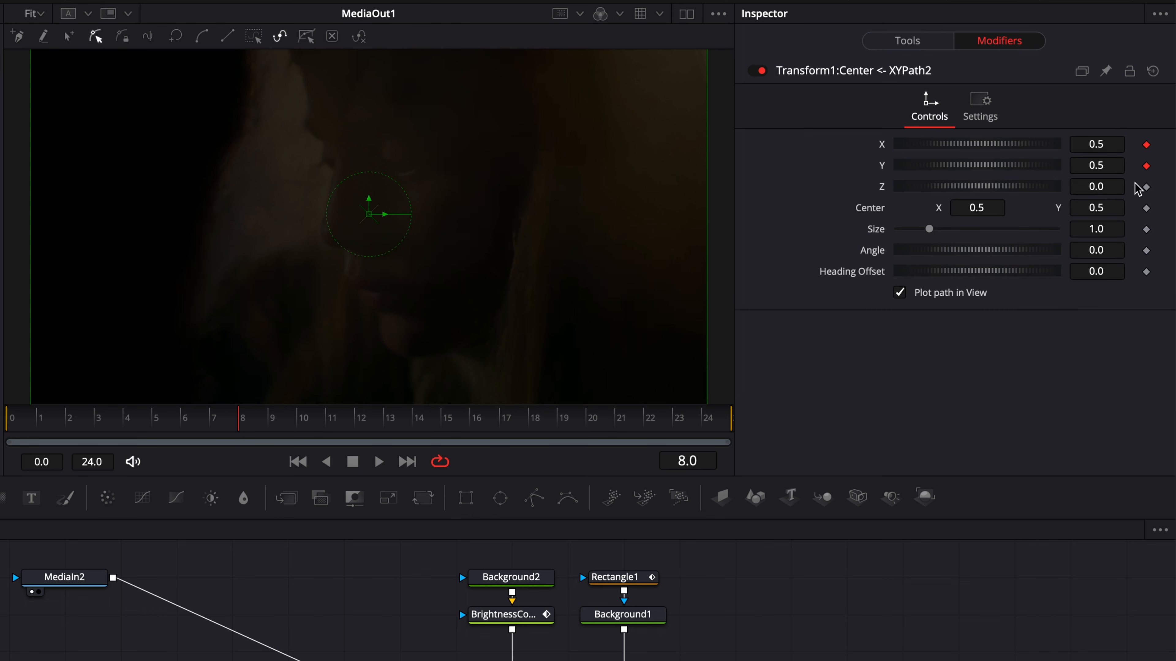
{"action": "left_click", "coordinate": [1146, 166]}
Drive the X value of Transform1's XY path with Anim Curves, using Easing with Sine In and Out, and show the viewer at 25%.
{"action": "right_click", "coordinate": [885, 151]}
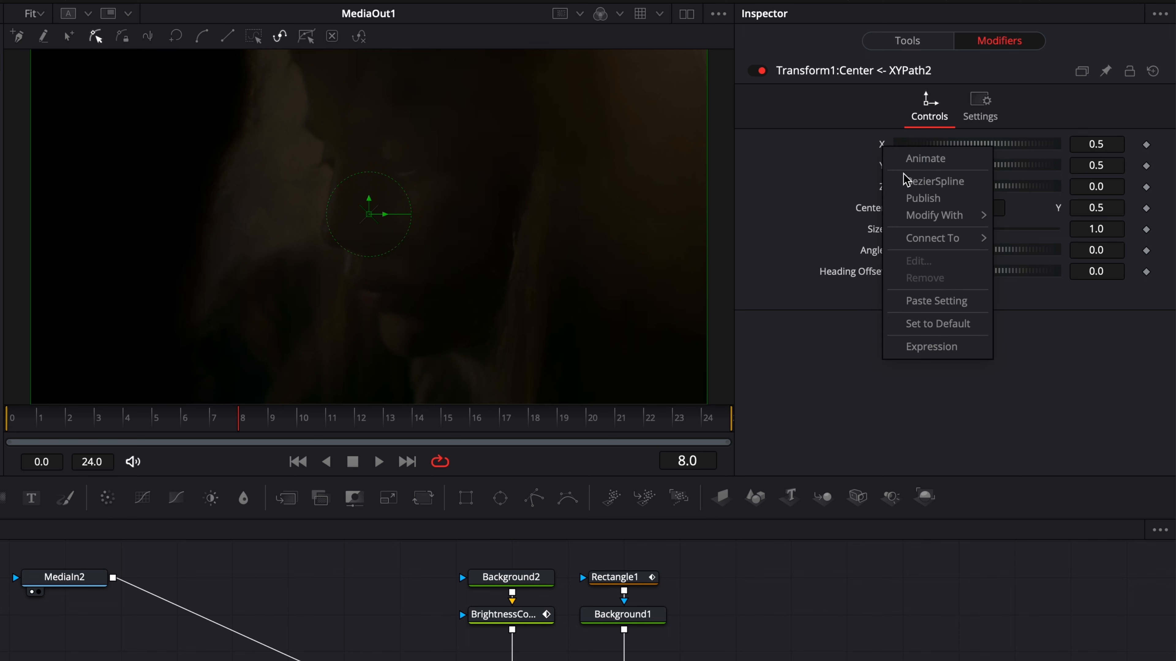
{"action": "mouse_move", "coordinate": [919, 216]}
{"action": "left_click", "coordinate": [1049, 216]}
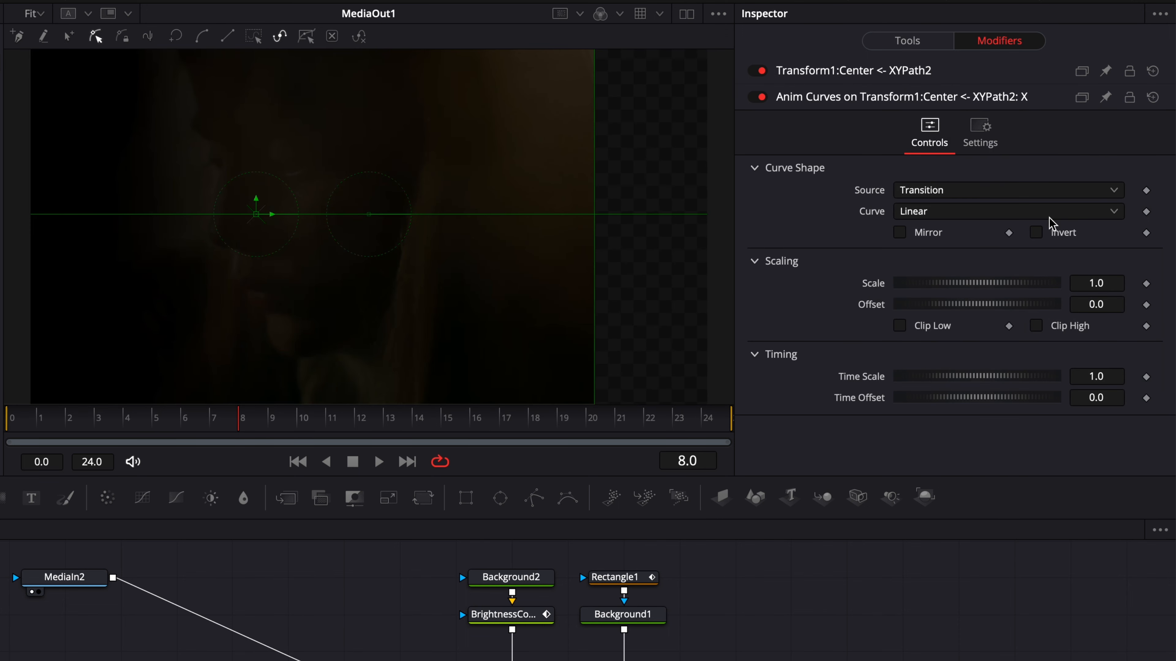
{"action": "left_click", "coordinate": [921, 216]}
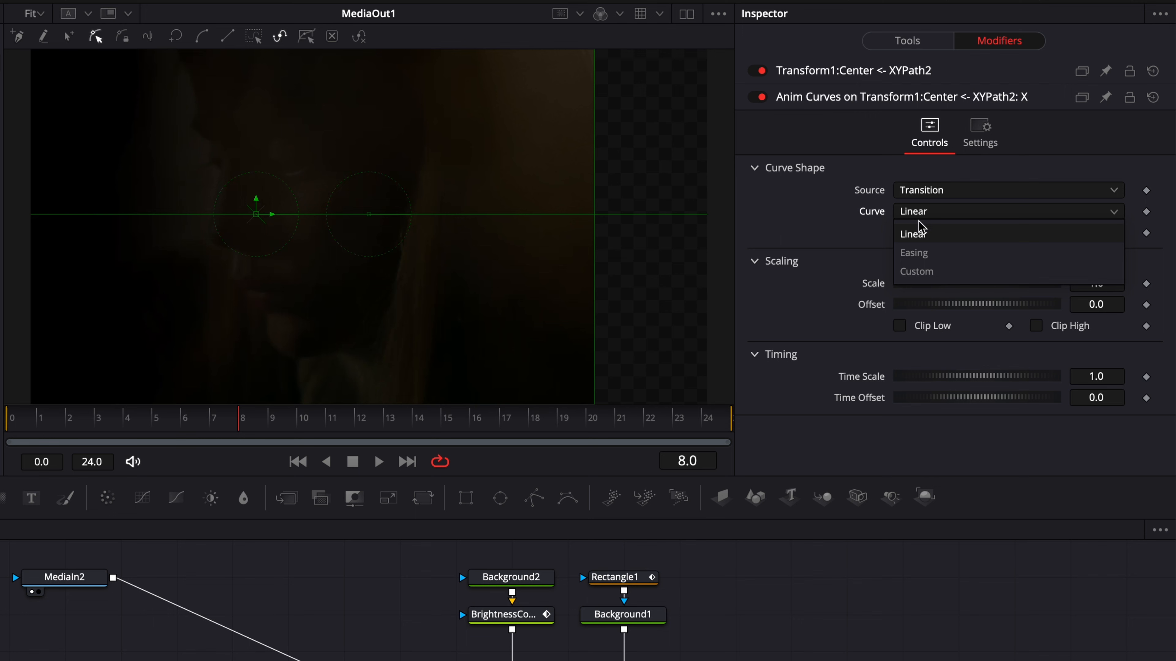
{"action": "left_click", "coordinate": [914, 252]}
{"action": "left_click", "coordinate": [919, 232]}
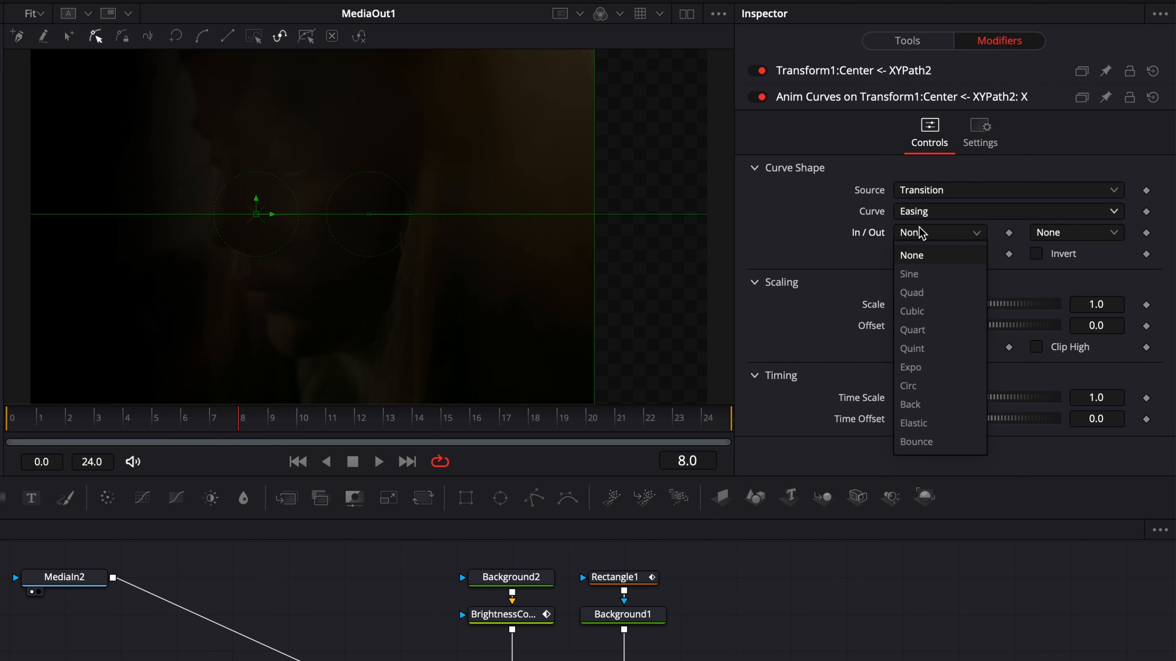
{"action": "left_click", "coordinate": [912, 275]}
{"action": "left_click", "coordinate": [1060, 233]}
{"action": "left_click", "coordinate": [1049, 274]}
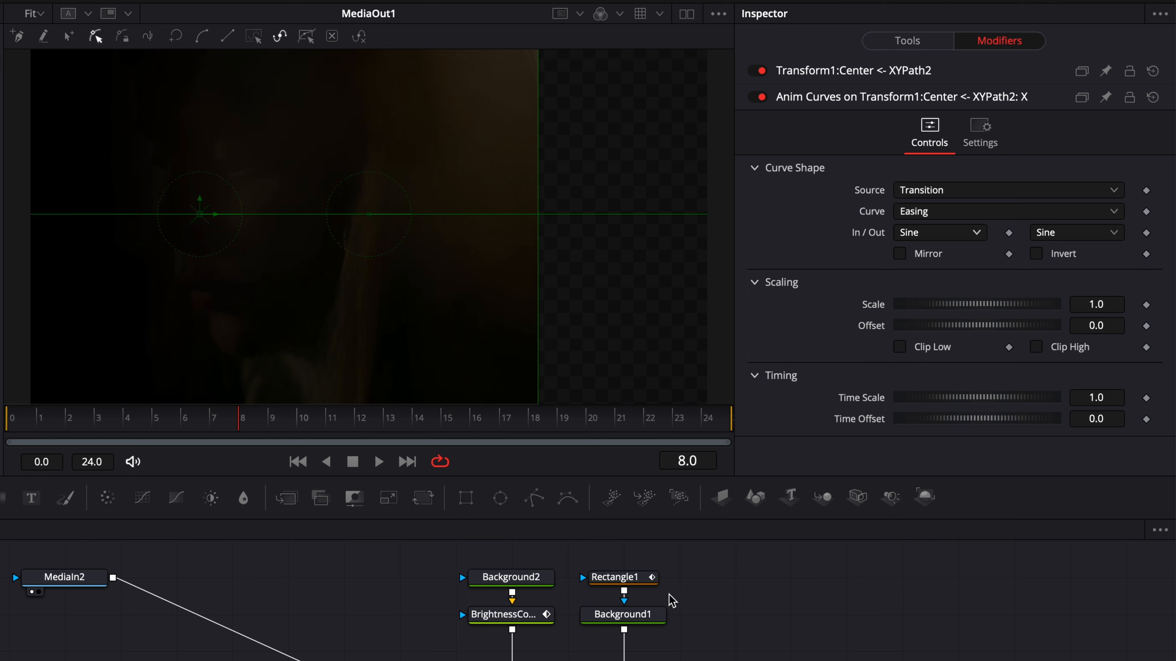
{"action": "left_click", "coordinate": [43, 17]}
{"action": "left_click", "coordinate": [45, 60]}
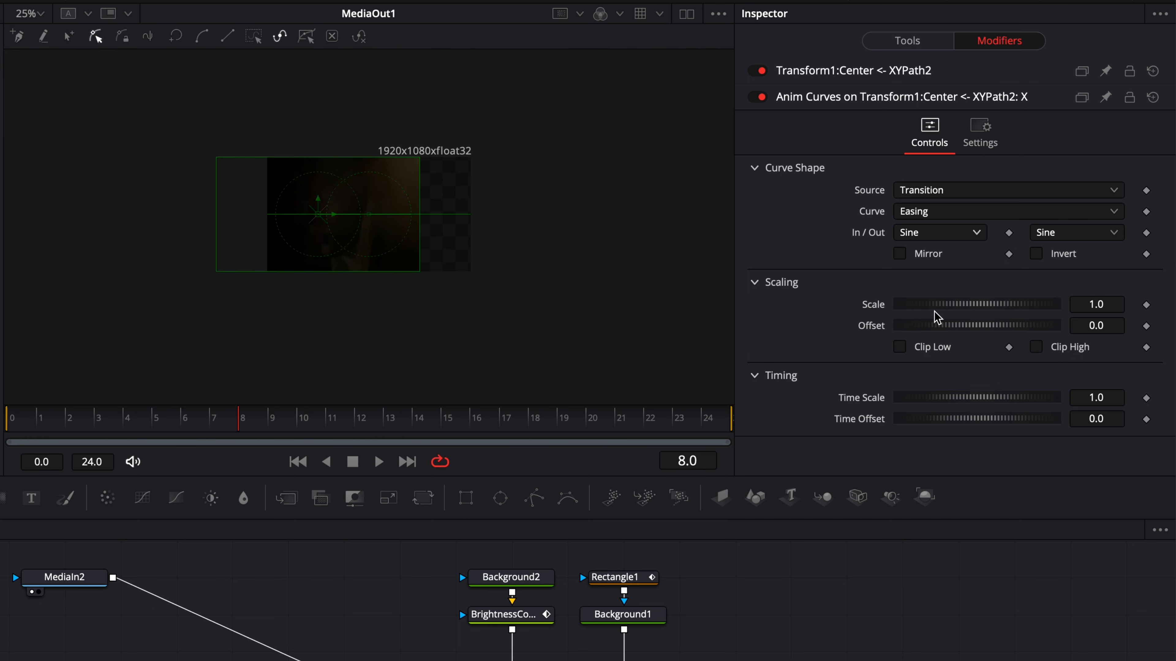
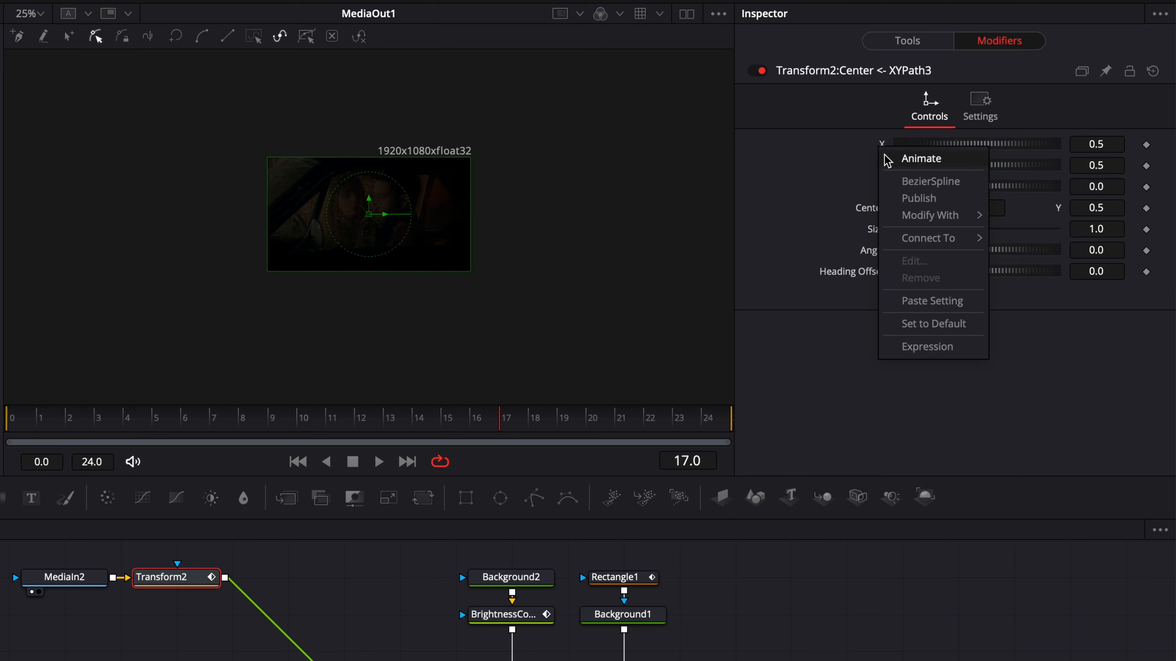
Drive the X value of Transform2's XY path with Anim Curves, using the Easing curve with Sine for both In and Out.
{"action": "mouse_move", "coordinate": [963, 216]}
{"action": "left_click", "coordinate": [1012, 217]}
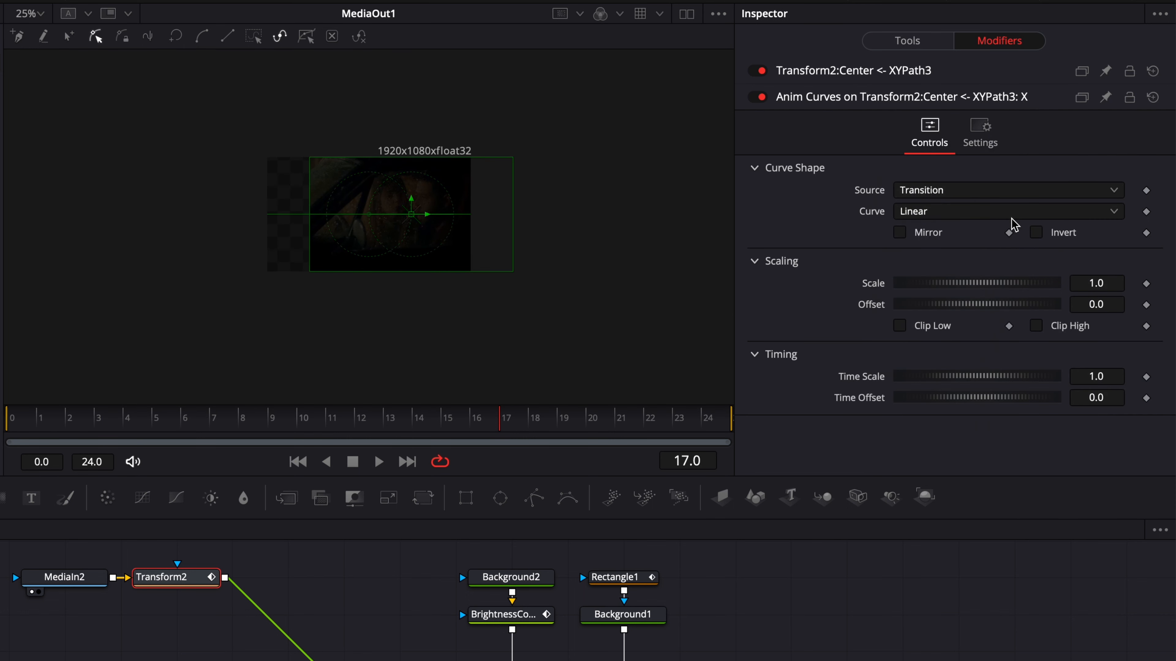
{"action": "left_click", "coordinate": [928, 214]}
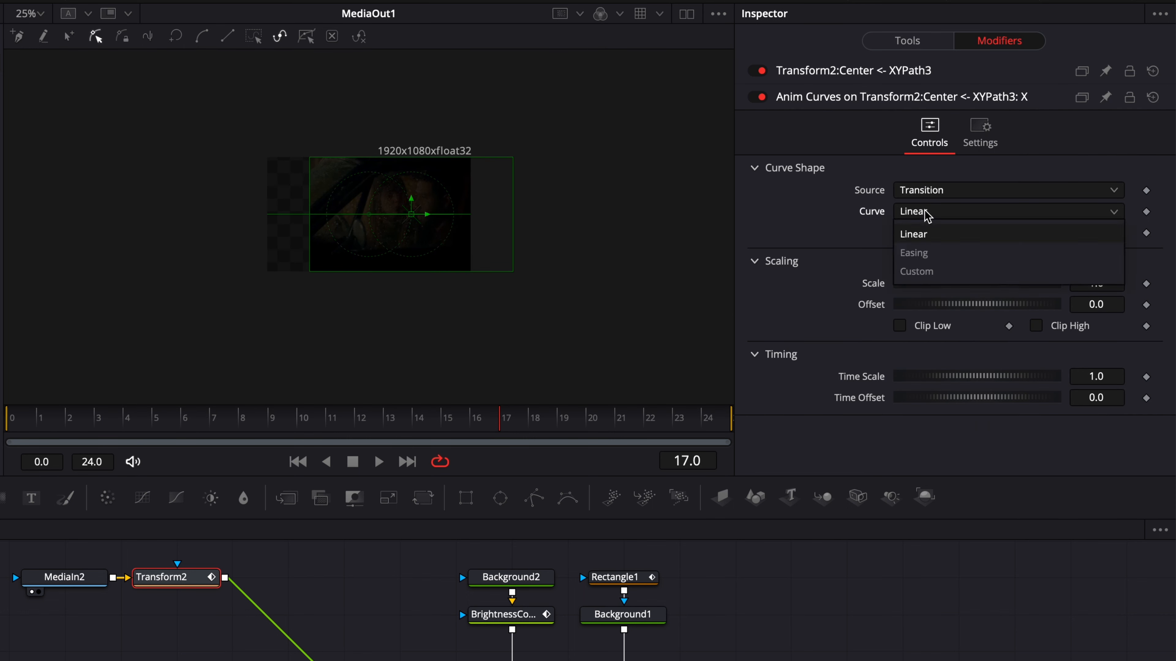
{"action": "left_click", "coordinate": [919, 253]}
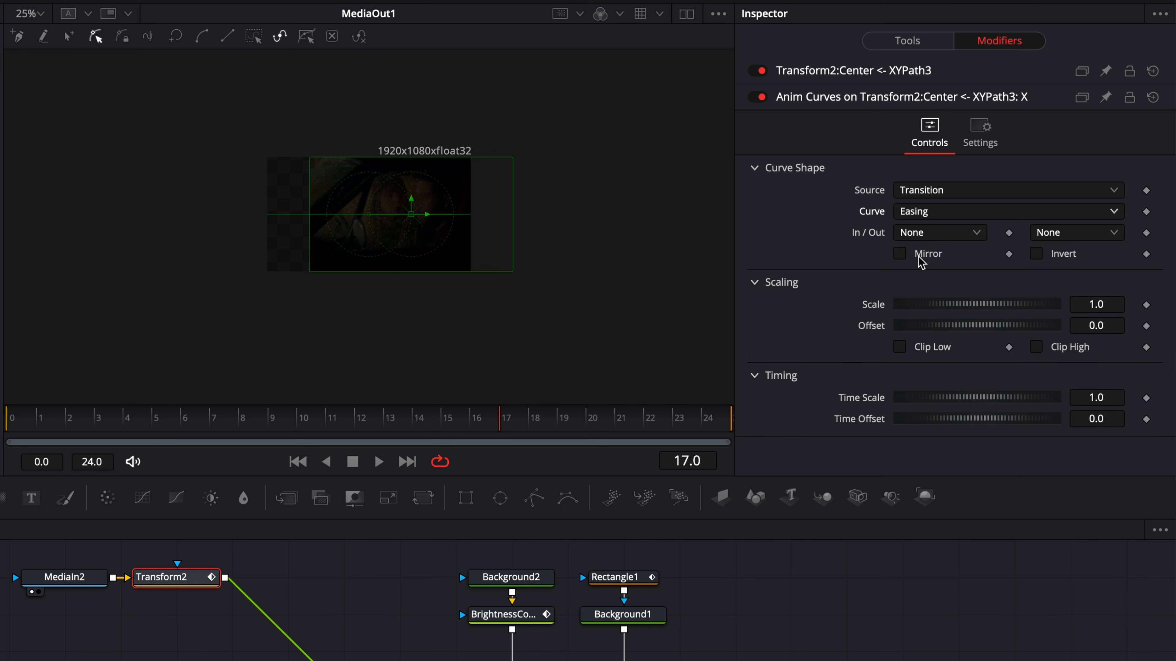
{"action": "left_click", "coordinate": [921, 233]}
{"action": "left_click", "coordinate": [908, 276]}
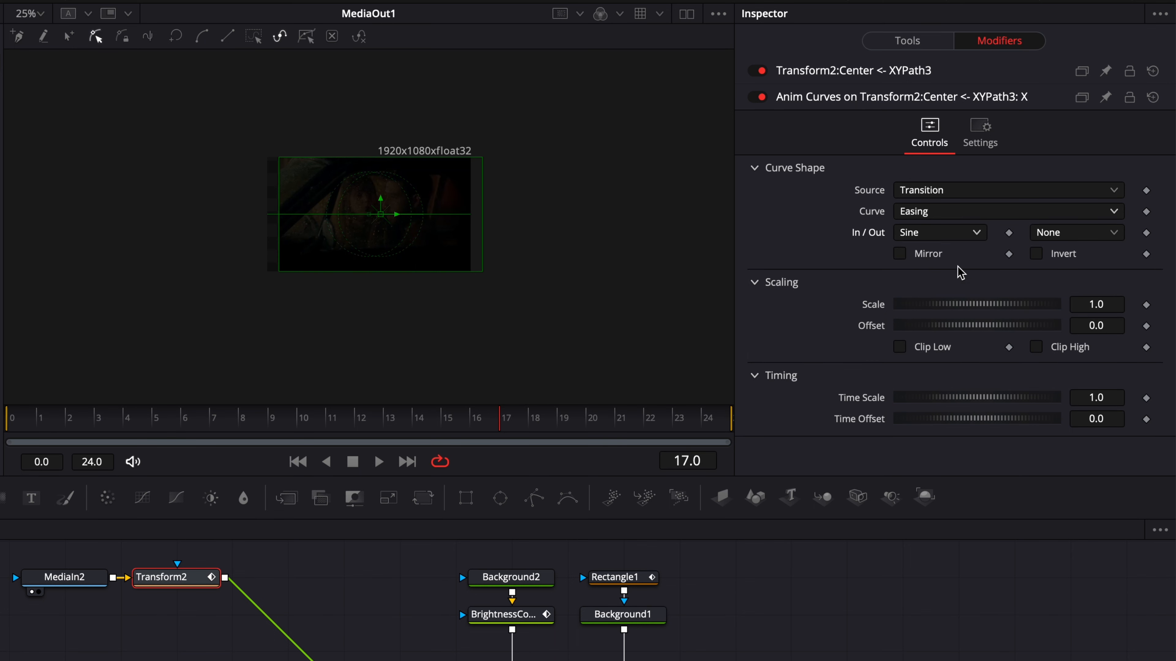
{"action": "left_click", "coordinate": [1069, 237]}
{"action": "left_click", "coordinate": [1048, 275]}
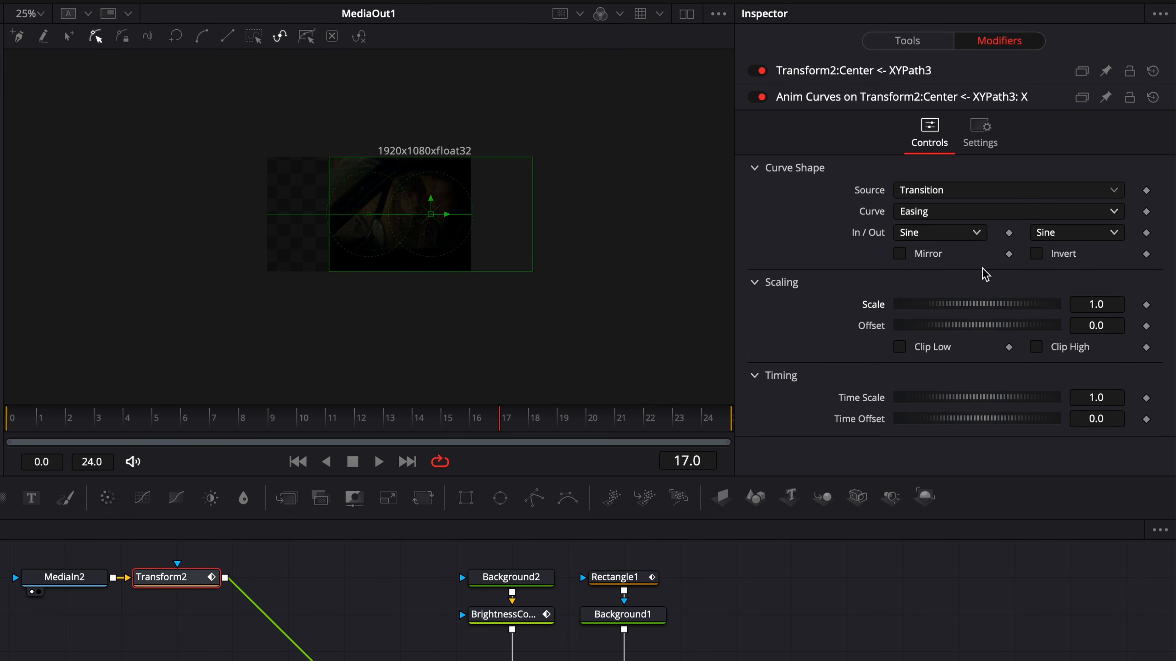
Set the Transform2 X curve's Scale to 1.5, Offset to -1.0 and Time Offset to -0.2.
{"action": "left_click", "coordinate": [1113, 304]}
{"action": "key", "text": "Tab"}
{"action": "type", "text": "-"}
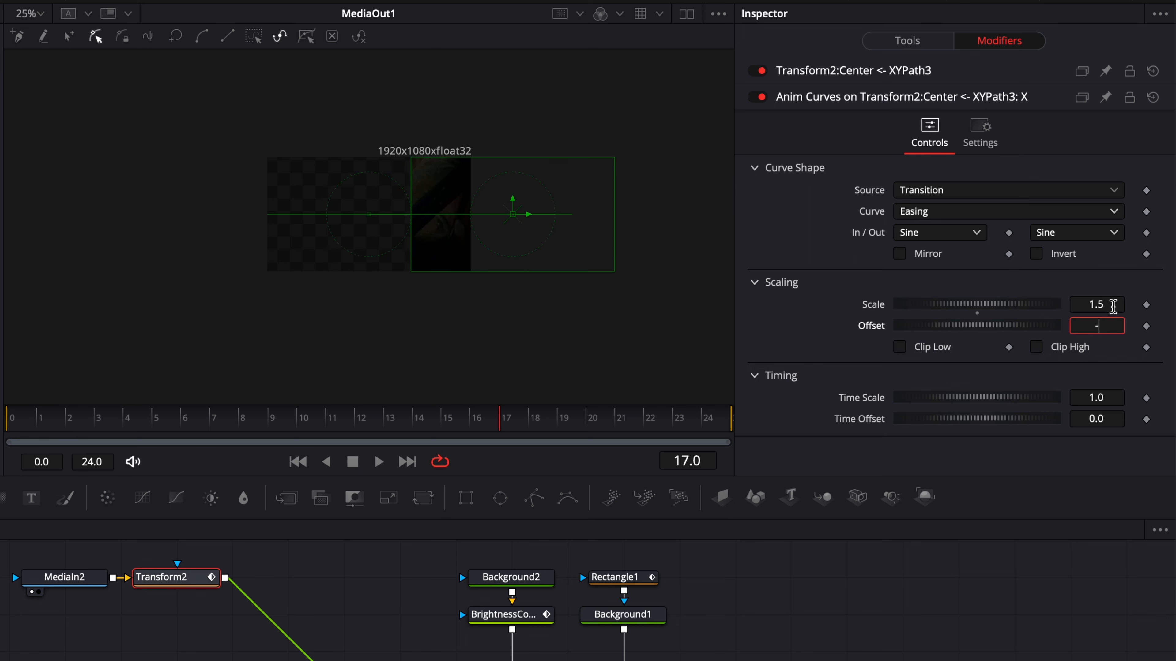
{"action": "type", "text": "1"}
{"action": "key", "text": "Tab"}
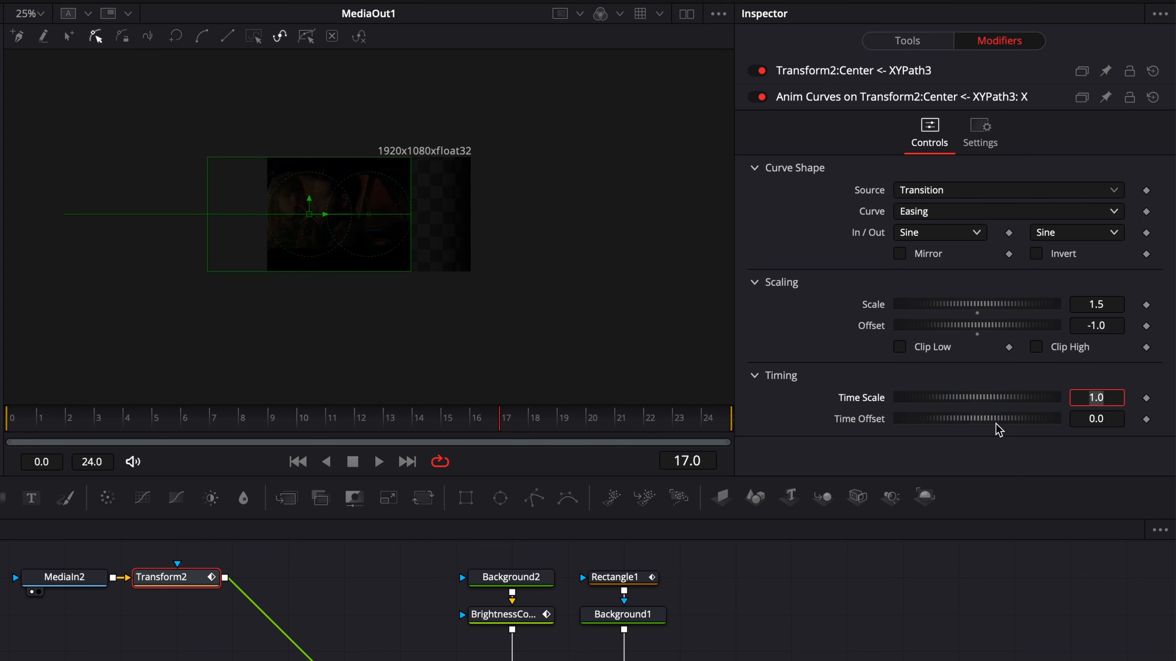
{"action": "left_click", "coordinate": [1107, 419]}
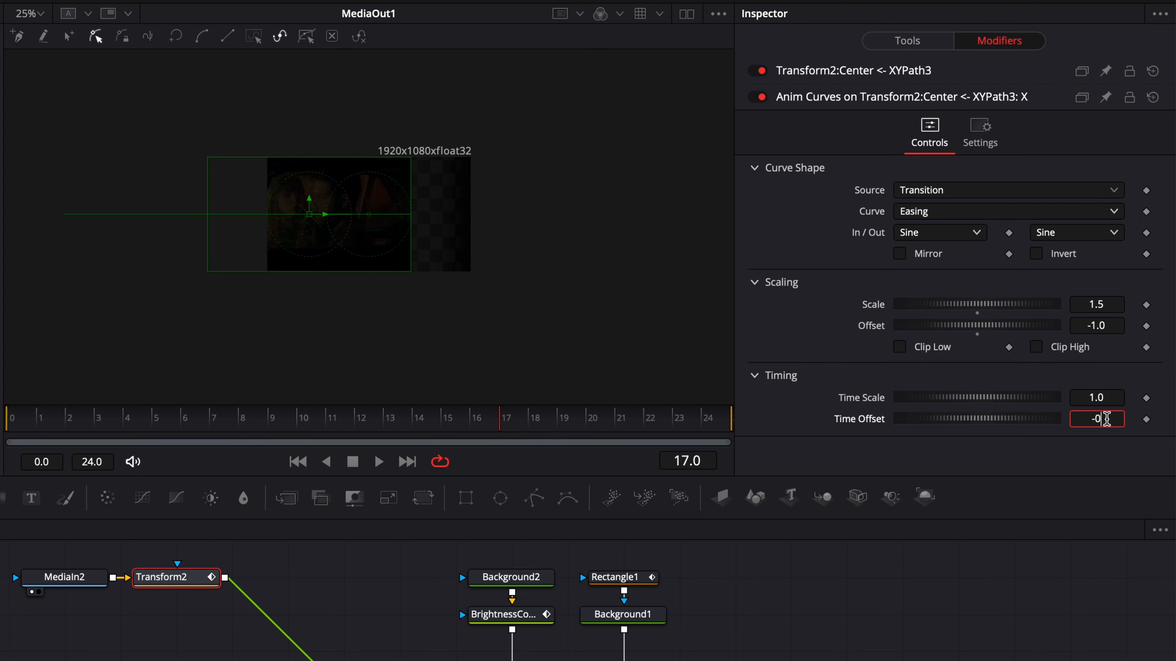
Play the transition, return to the start and scrub to frame 5 to check the movement of both clips.
{"action": "key", "text": "space"}
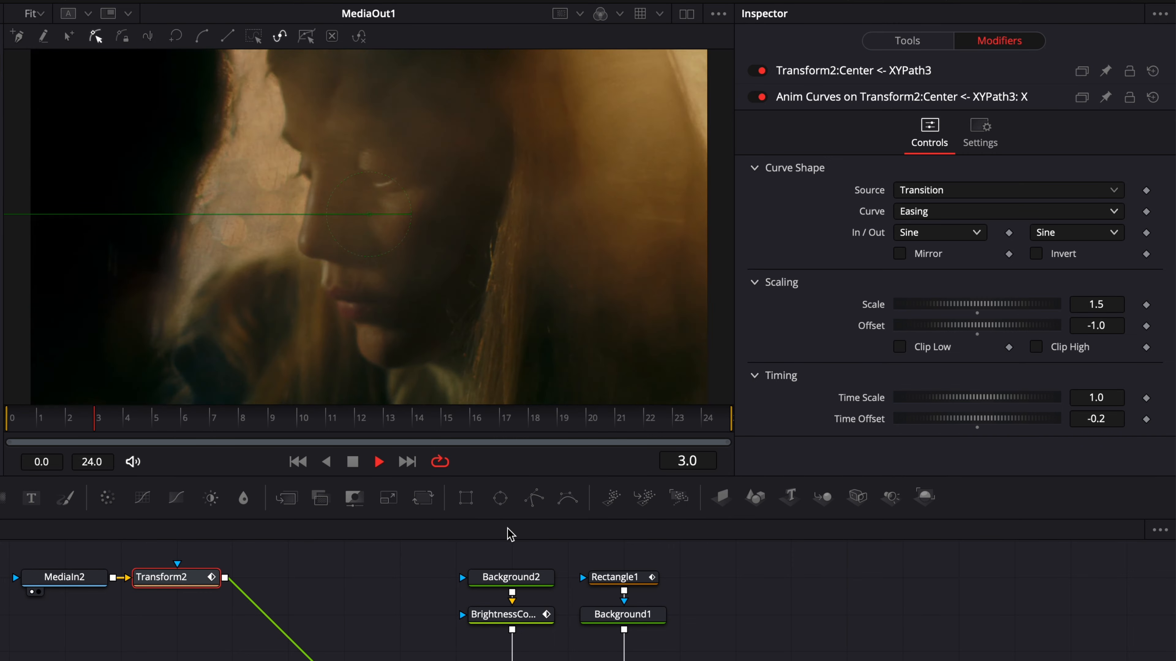
{"action": "key", "text": "space"}
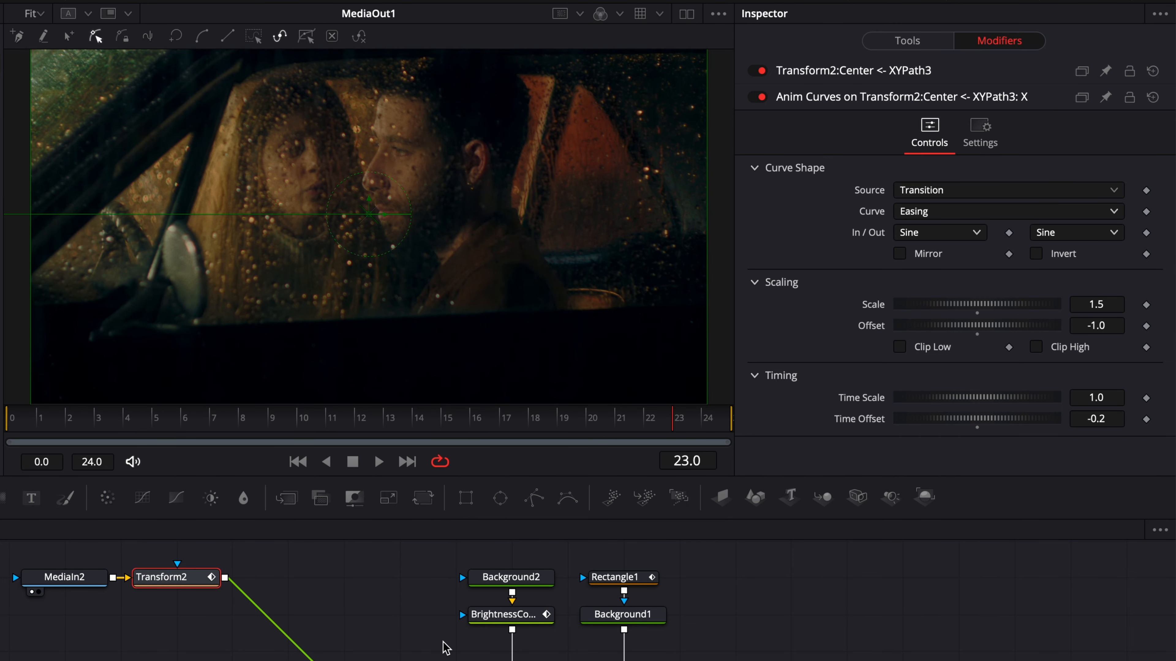
{"action": "left_click", "coordinate": [3, 419]}
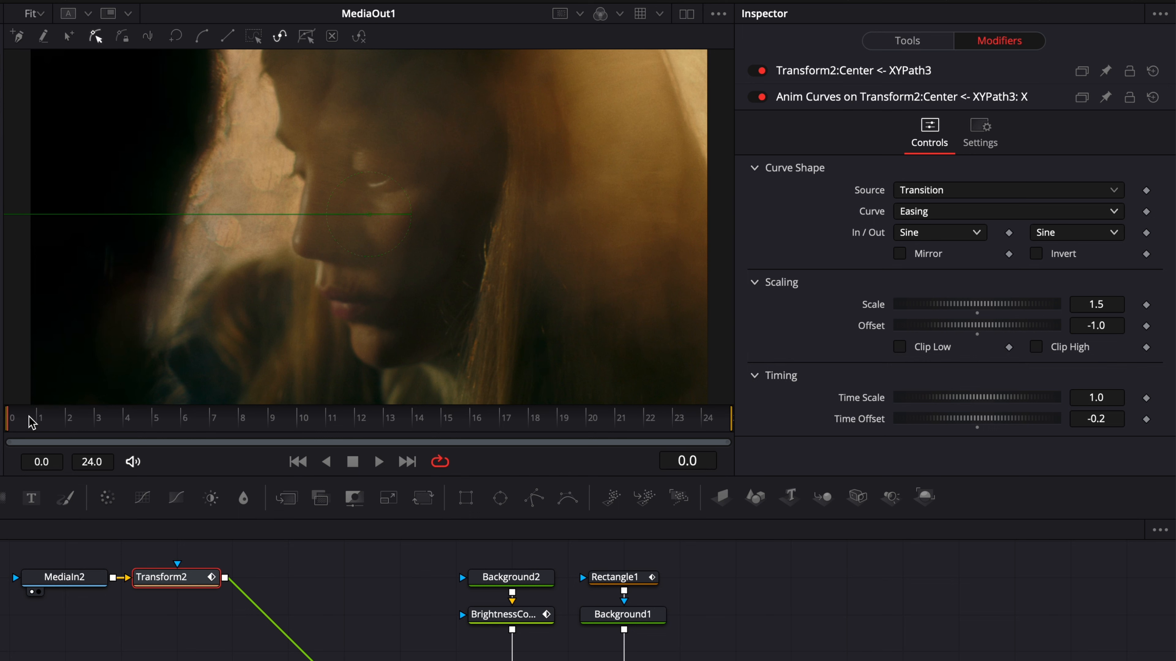
{"action": "left_click_drag", "start_coordinate": [28, 417], "coordinate": [159, 424]}
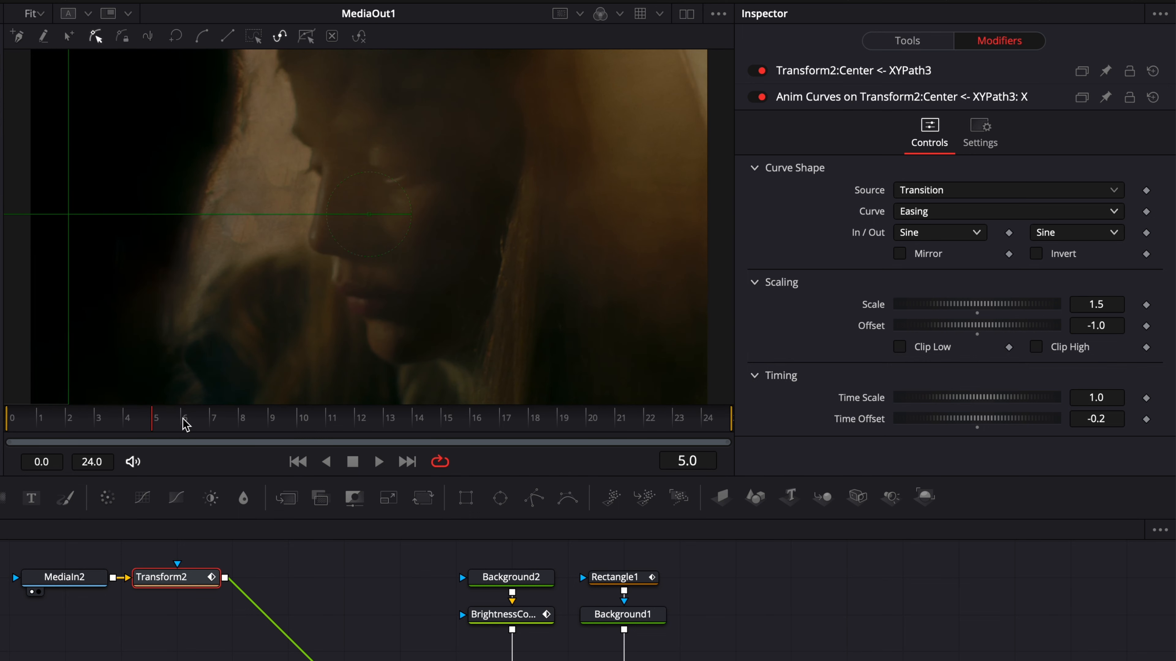
Lower the Alpha of Background2 to about 0.636 and scrub to frame 7 to check the fade.
{"action": "left_click", "coordinate": [532, 579]}
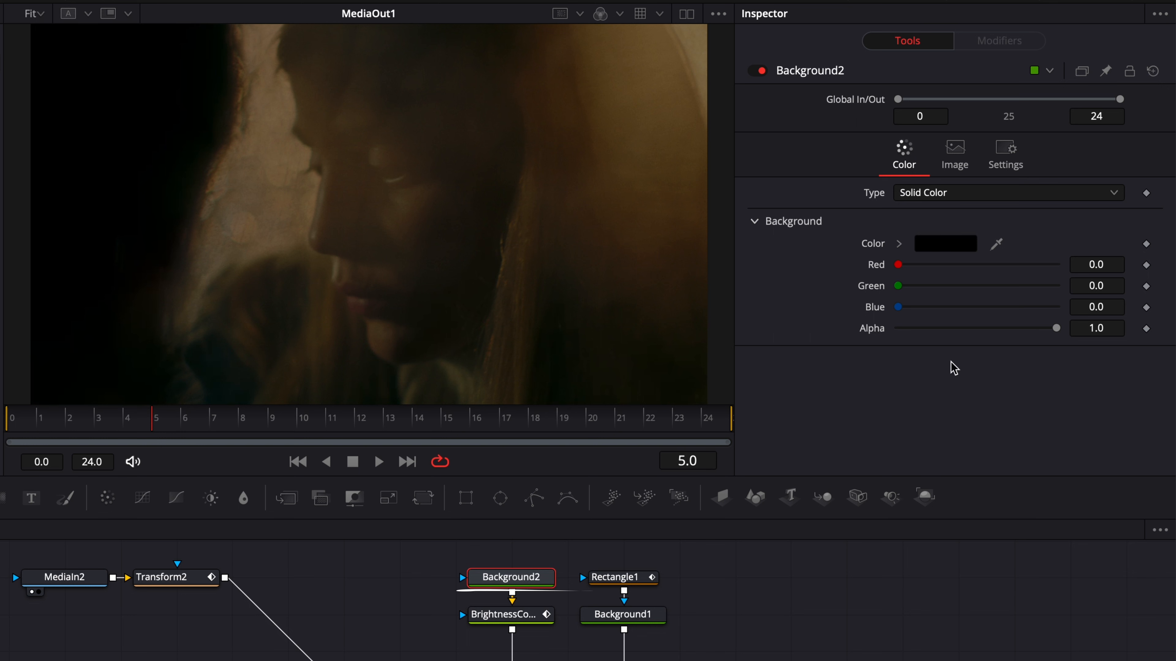
{"action": "left_click_drag", "start_coordinate": [1056, 328], "coordinate": [999, 333]}
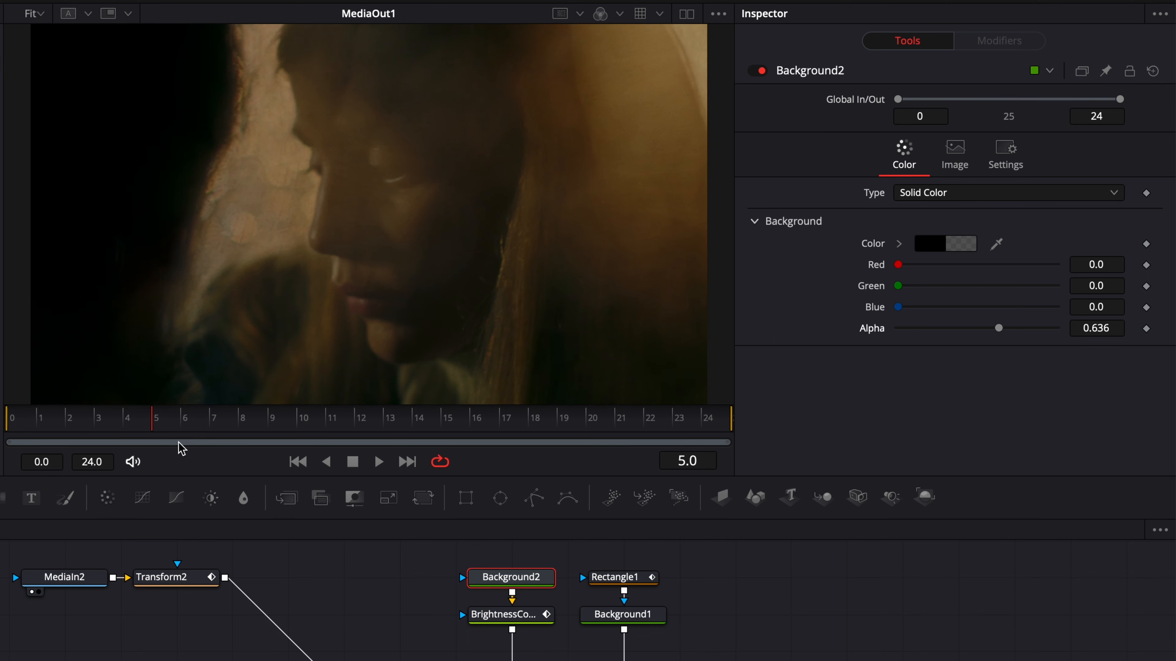
{"action": "left_click_drag", "start_coordinate": [182, 432], "coordinate": [226, 427]}
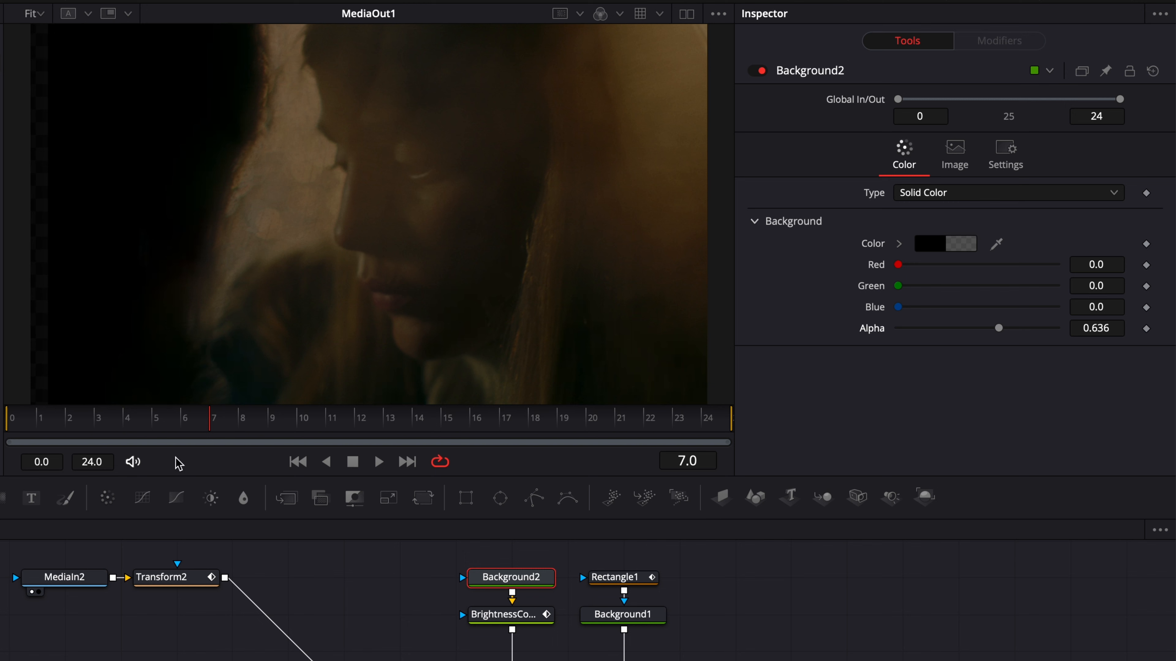
Set Edges to Mirror on both Transform2 and Transform1, and scrub forward from frame 7 to check the image borders.
{"action": "left_click", "coordinate": [183, 580]}
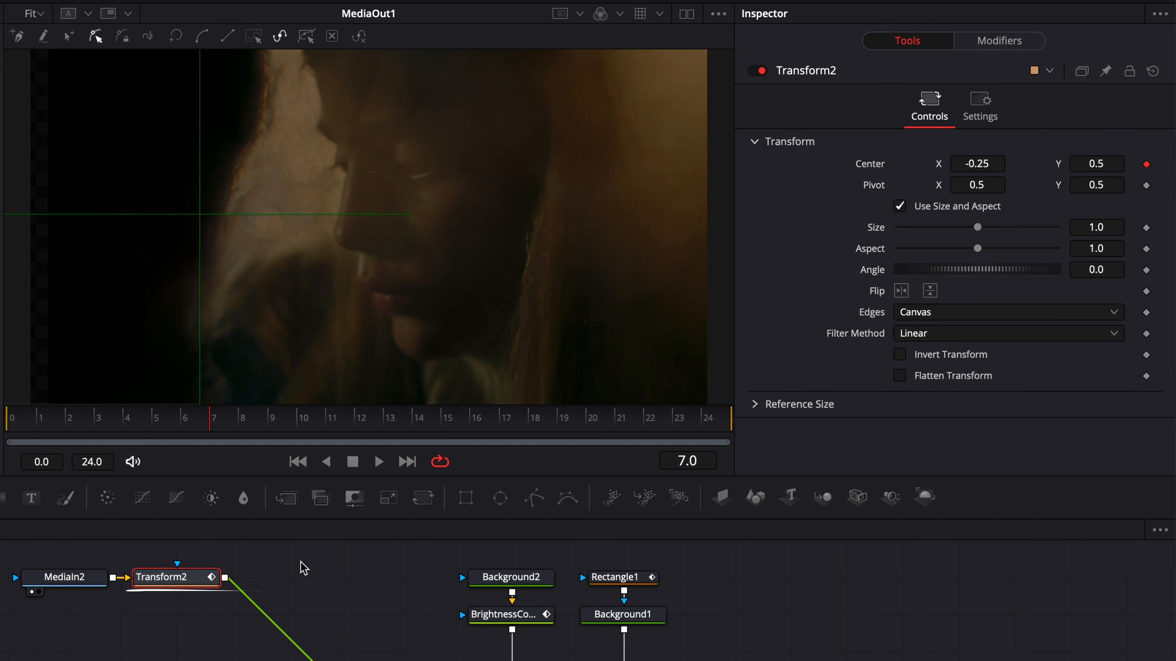
{"action": "left_click", "coordinate": [930, 314]}
{"action": "left_click", "coordinate": [927, 391]}
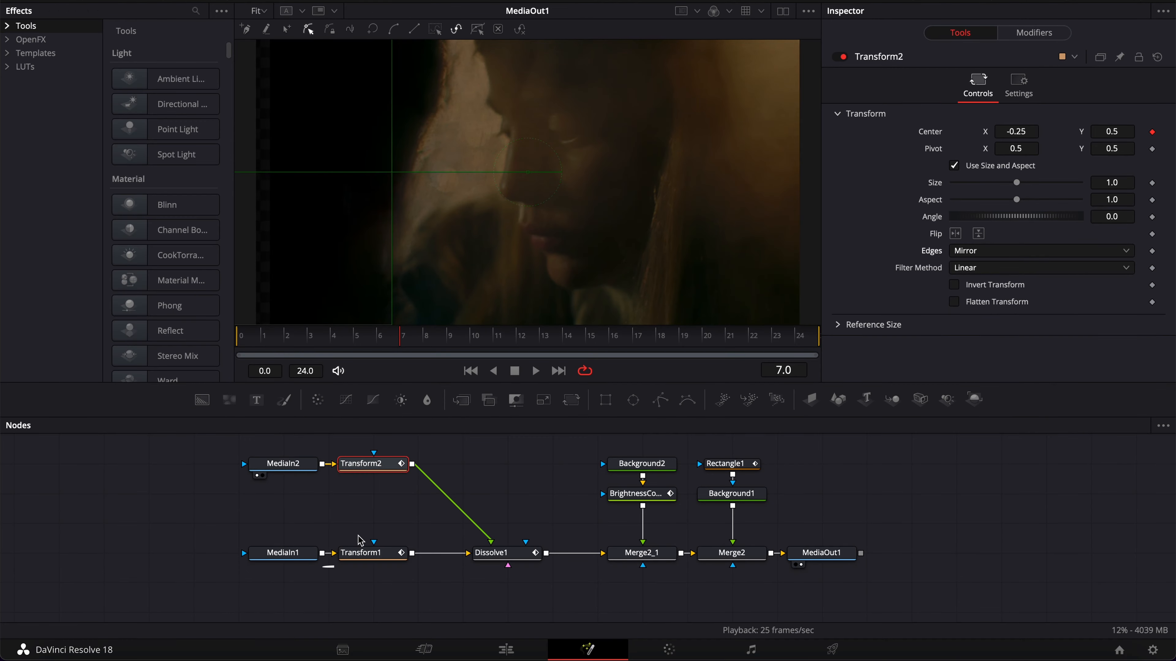
{"action": "left_click", "coordinate": [361, 552]}
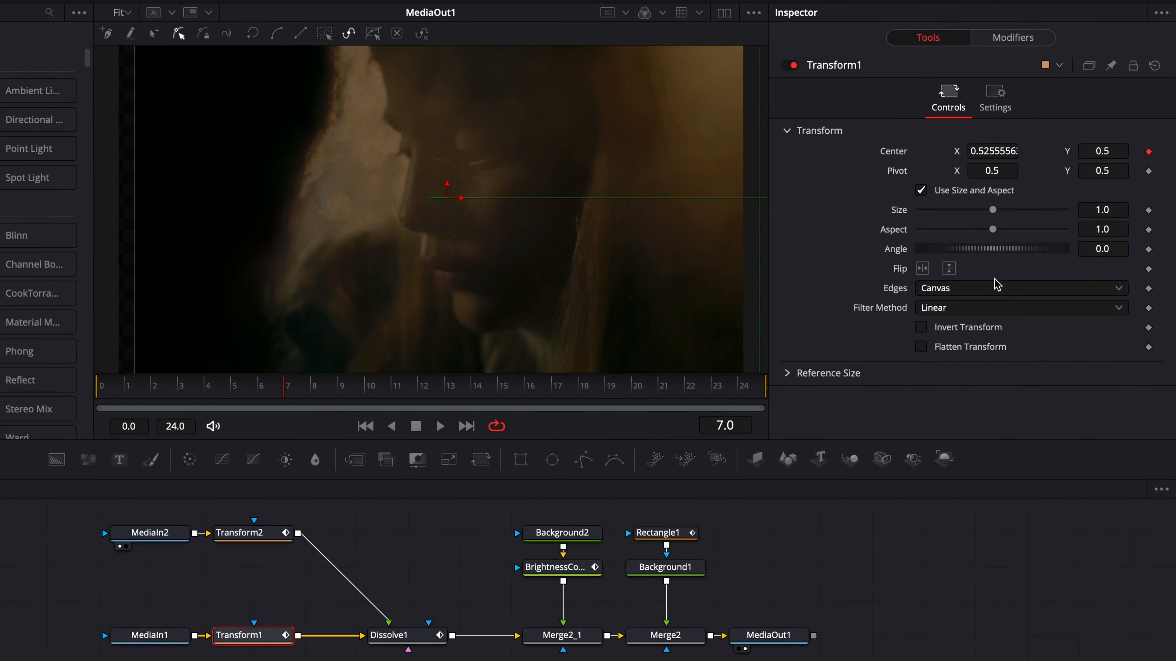
{"action": "left_click", "coordinate": [997, 252]}
{"action": "left_click", "coordinate": [921, 392]}
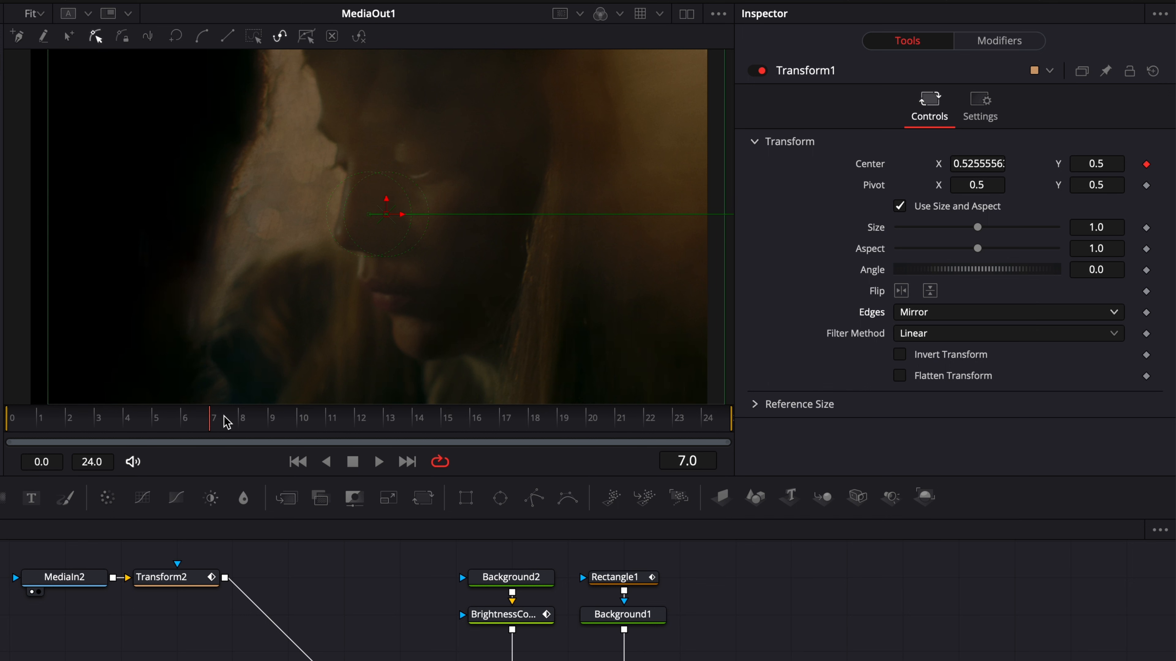
{"action": "left_click_drag", "start_coordinate": [226, 420], "coordinate": [298, 420]}
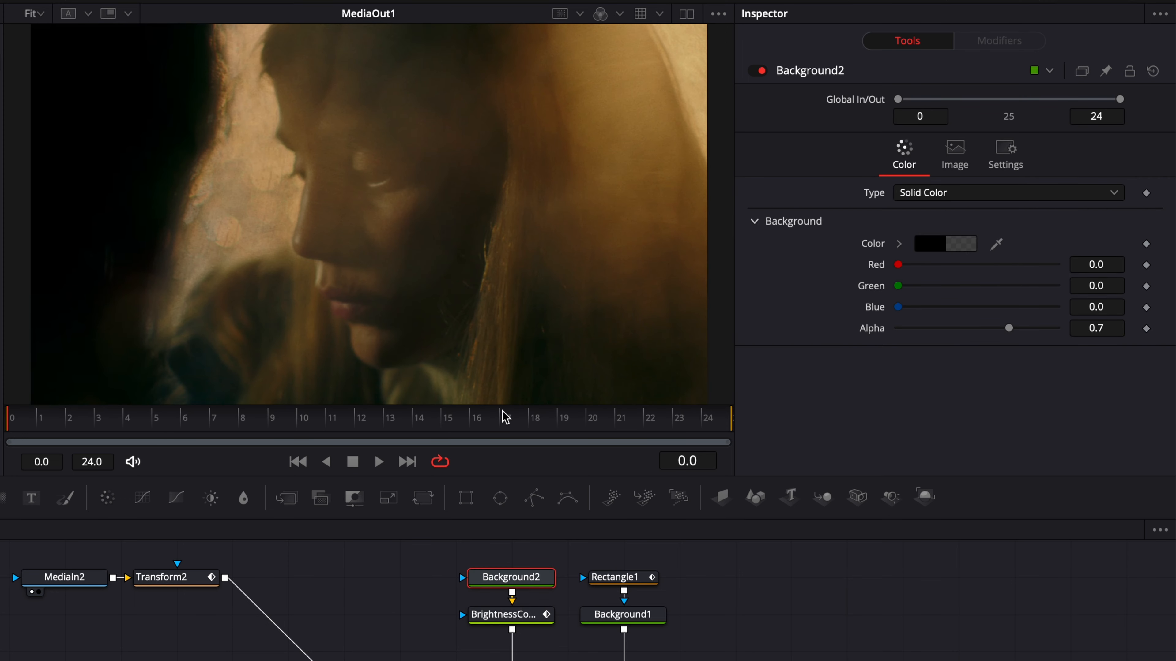
Shift Merge2_1, Merge2, MediaOut1 and their attached nodes away from Dissolve1 to open a gap after it.
{"action": "left_click_drag", "start_coordinate": [441, 562], "coordinate": [887, 618]}
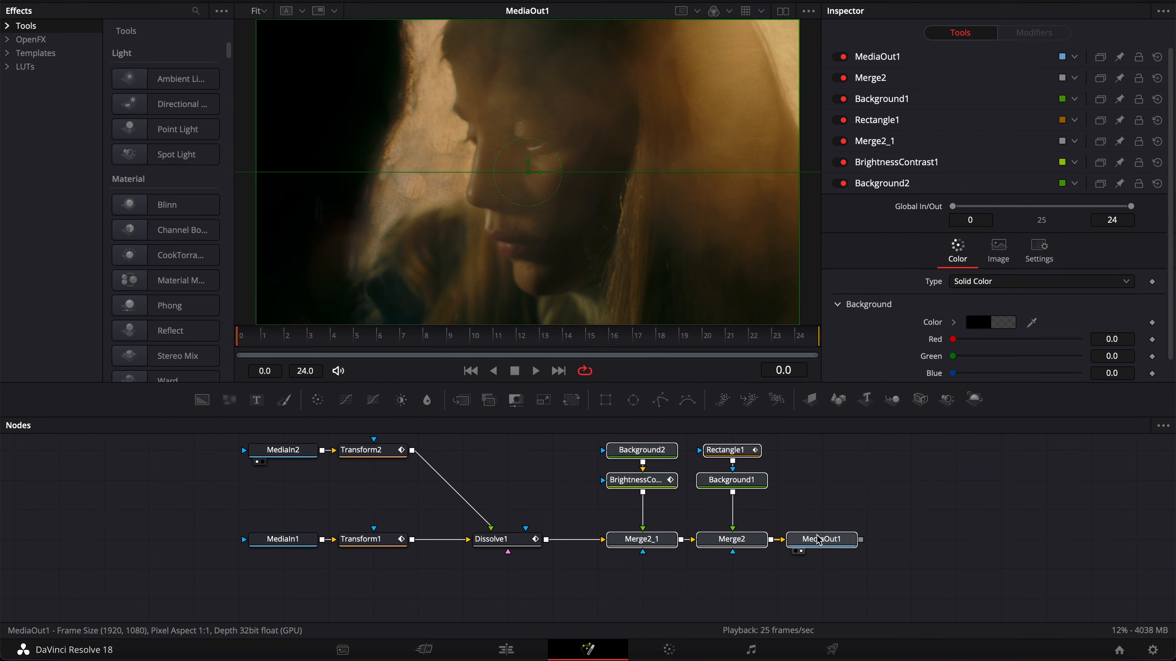
{"action": "left_click_drag", "start_coordinate": [819, 540], "coordinate": [909, 540]}
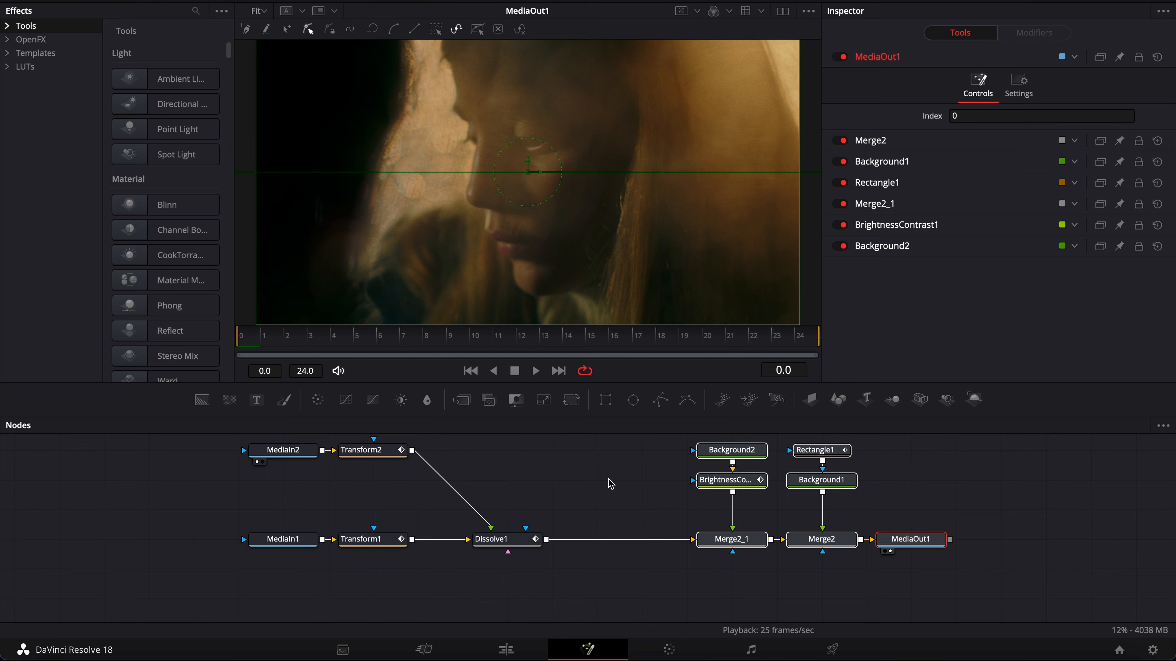
{"action": "scroll", "coordinate": [610, 483], "scroll_direction": "up", "scroll_amount": 1}
{"action": "scroll", "coordinate": [610, 483], "scroll_direction": "up", "scroll_amount": 2}
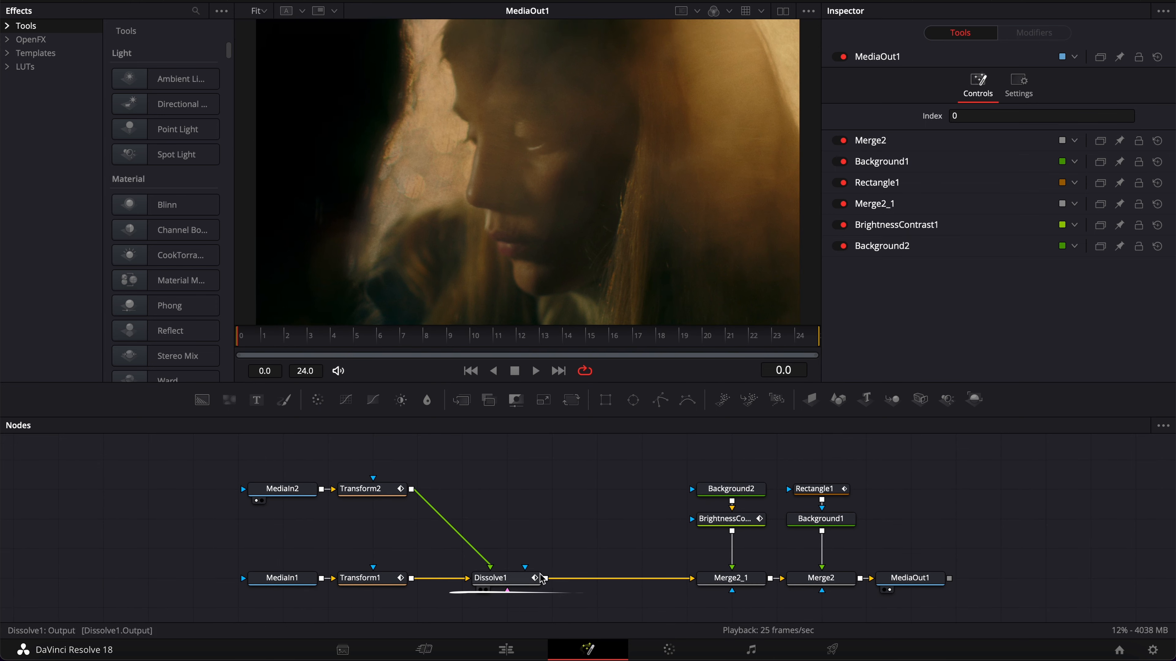
Search the effects for "chrom" and add a Chromatic Aberration node near the gap between Dissolve1 and Merge2_1.
{"action": "left_click", "coordinate": [504, 586]}
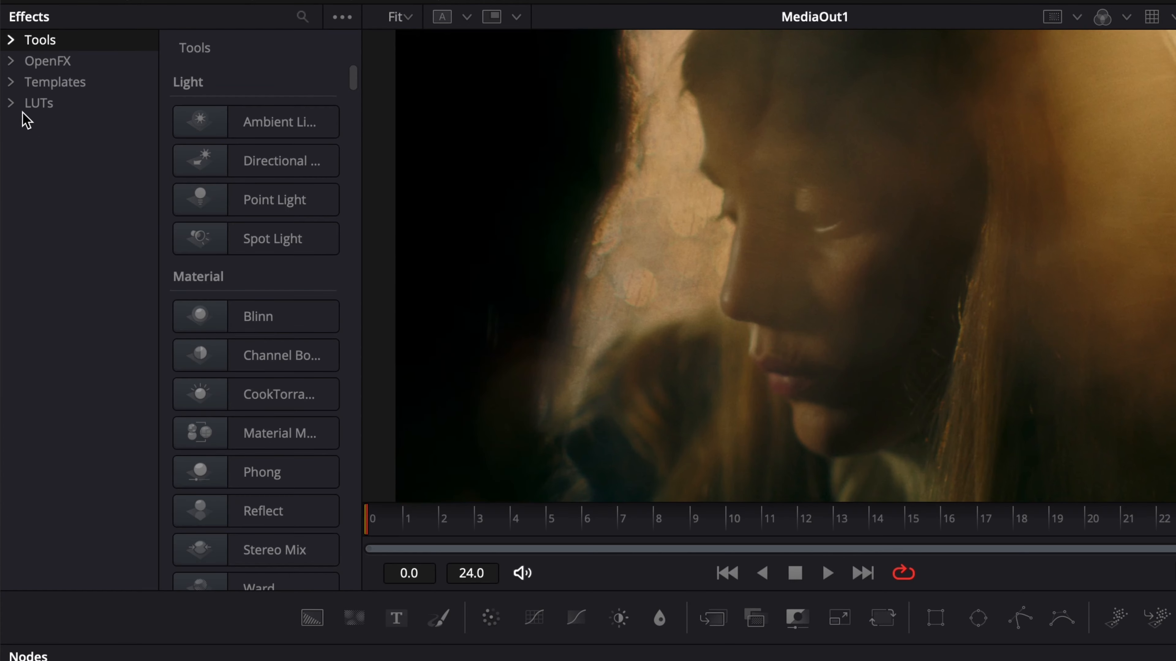
{"action": "left_click", "coordinate": [6, 54]}
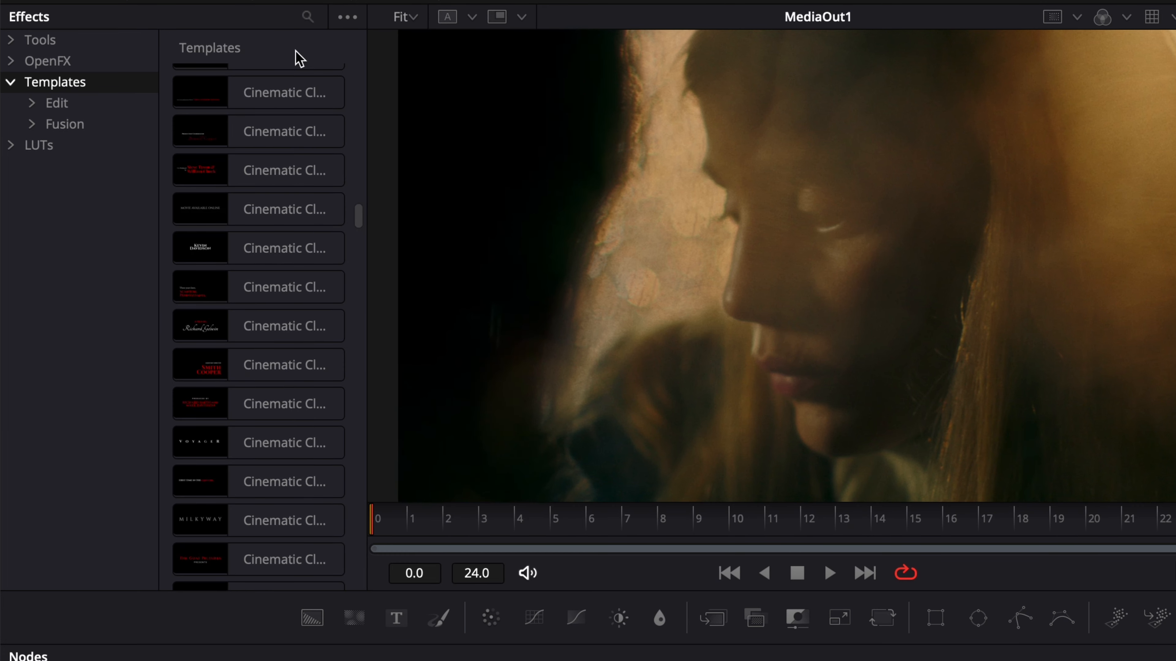
{"action": "left_click", "coordinate": [304, 17]}
{"action": "type", "text": "chrom"}
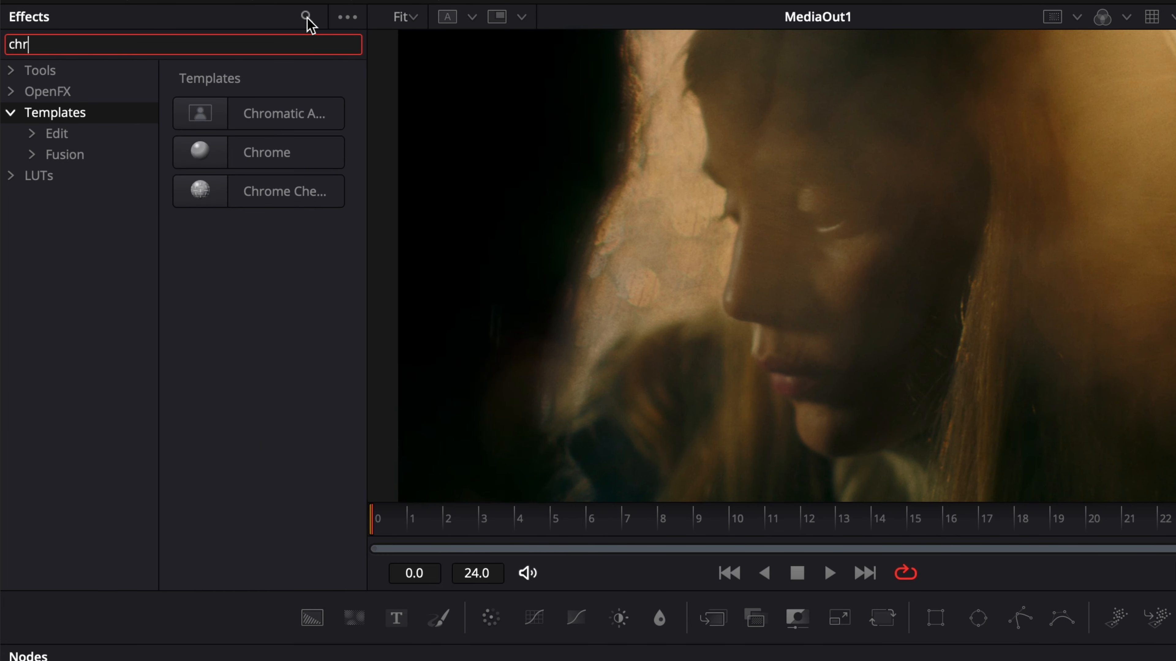
{"action": "left_click", "coordinate": [248, 118]}
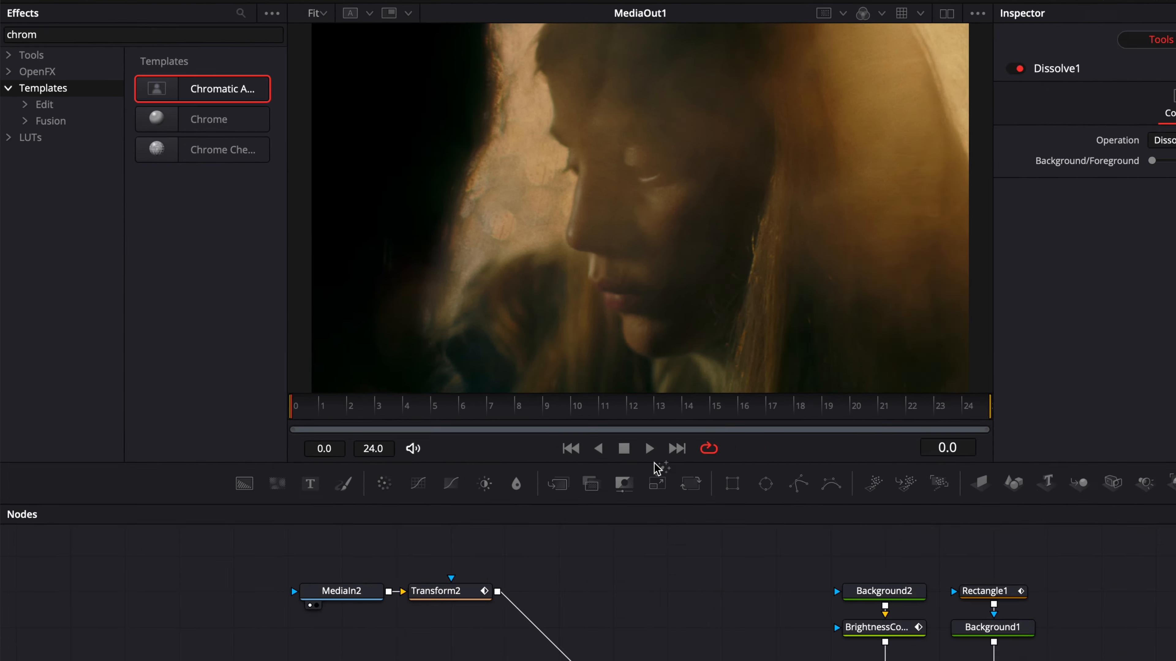
{"action": "left_click_drag", "start_coordinate": [658, 467], "coordinate": [721, 587]}
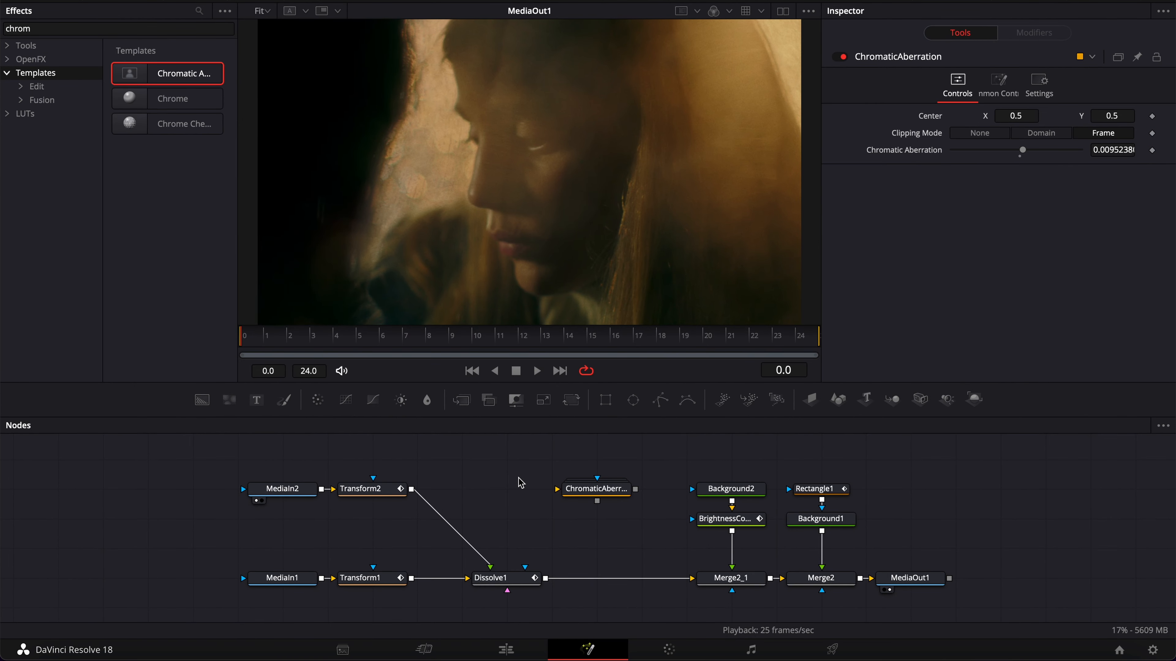
{"action": "key", "text": "shift+space"}
{"action": "type", "text": "chrom"}
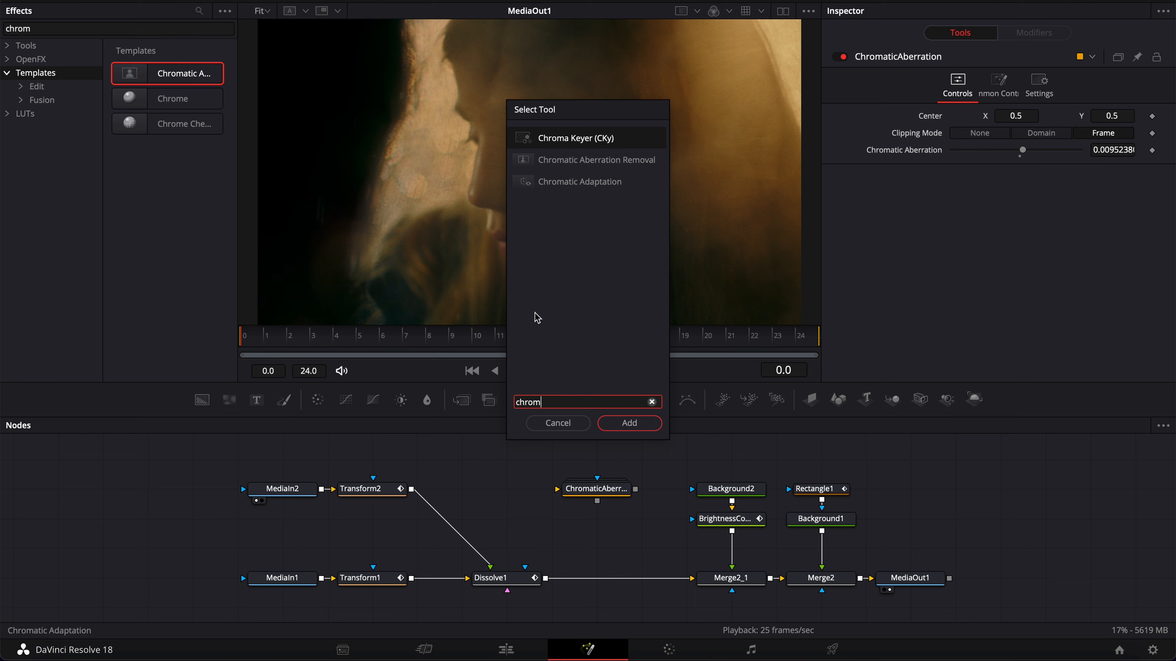
{"action": "key", "text": "Escape"}
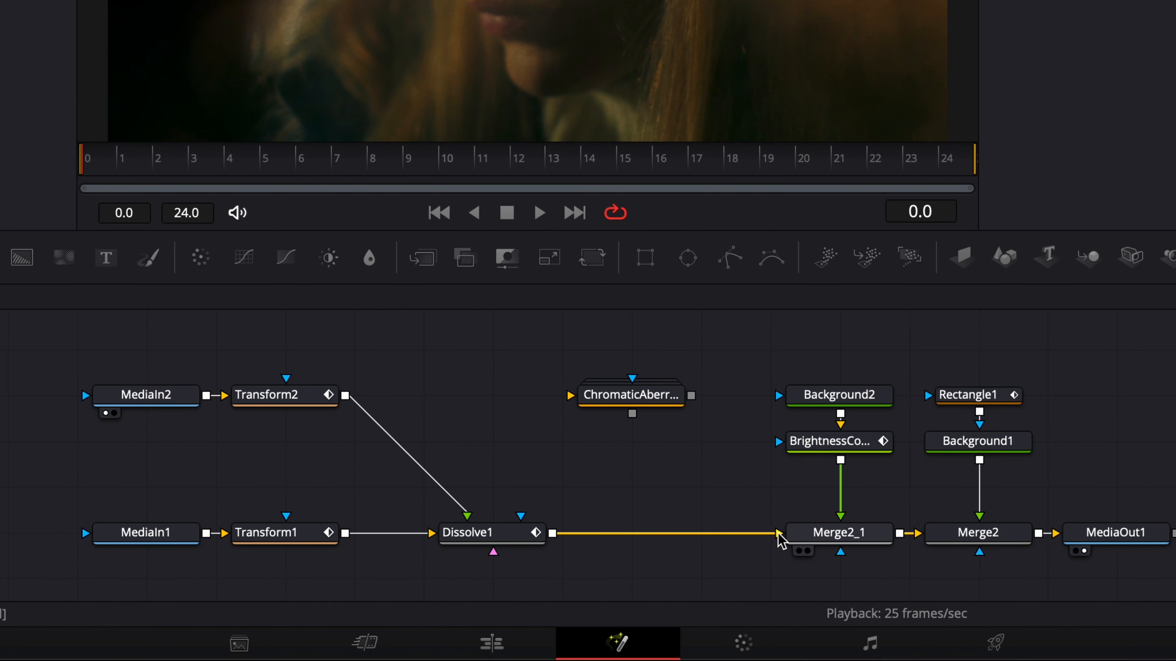
Reroute Dissolve1's output through the Chromatic Aberration node and into the background input of Merge2_1.
{"action": "left_click_drag", "start_coordinate": [691, 579], "coordinate": [643, 523]}
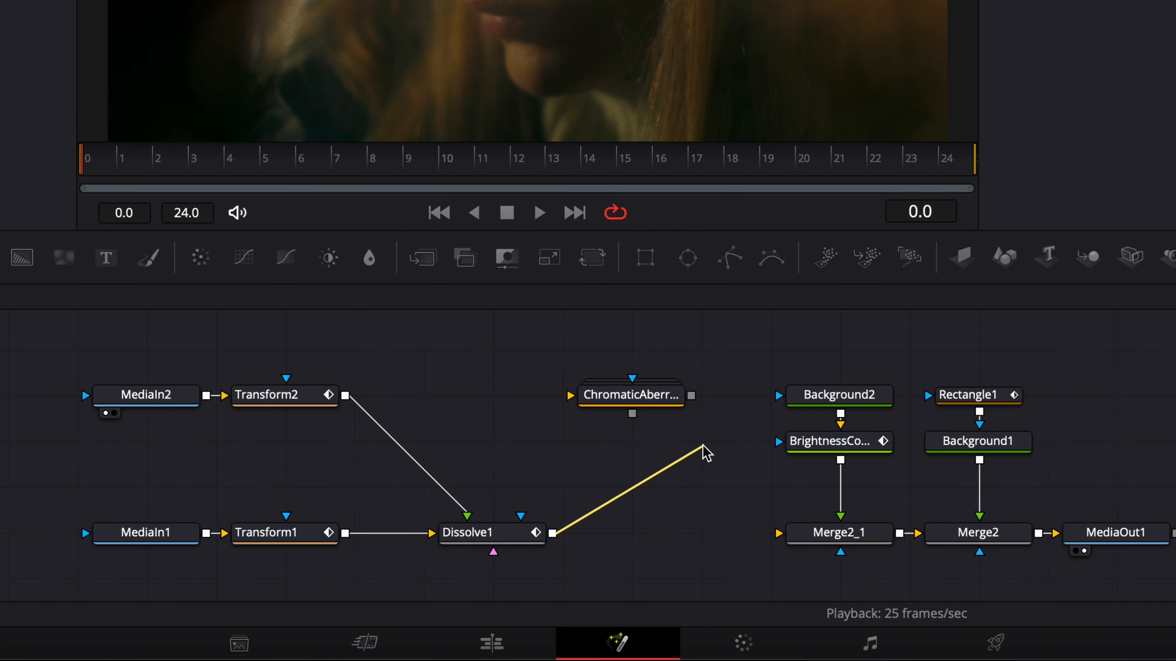
{"action": "left_click_drag", "start_coordinate": [705, 452], "coordinate": [571, 397]}
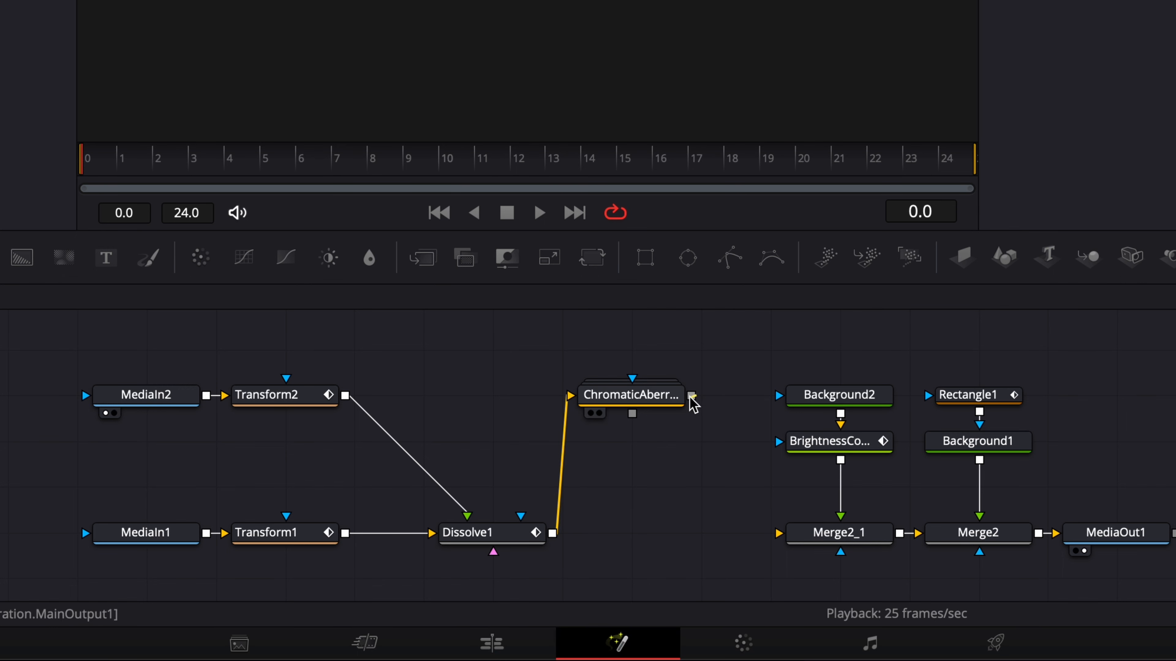
{"action": "left_click_drag", "start_coordinate": [691, 396], "coordinate": [782, 541]}
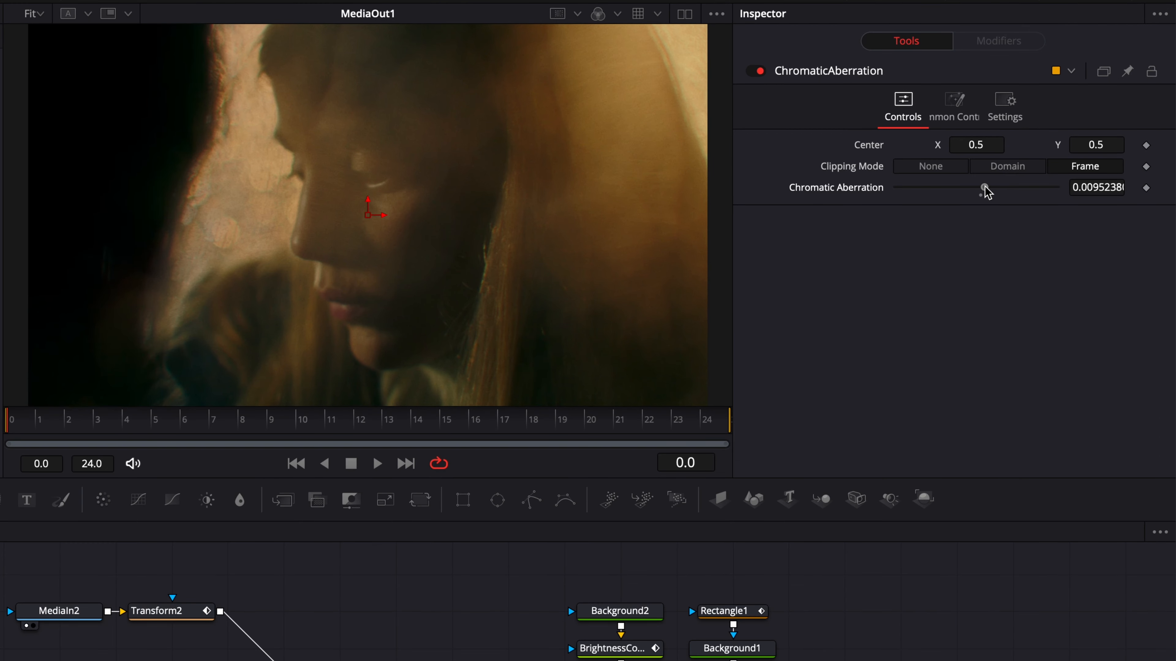
Try Chromatic Aberration strengths of 0.1 and about 0.041, and bring the value back down to 0.005.
{"action": "left_click_drag", "start_coordinate": [985, 189], "coordinate": [1095, 197]}
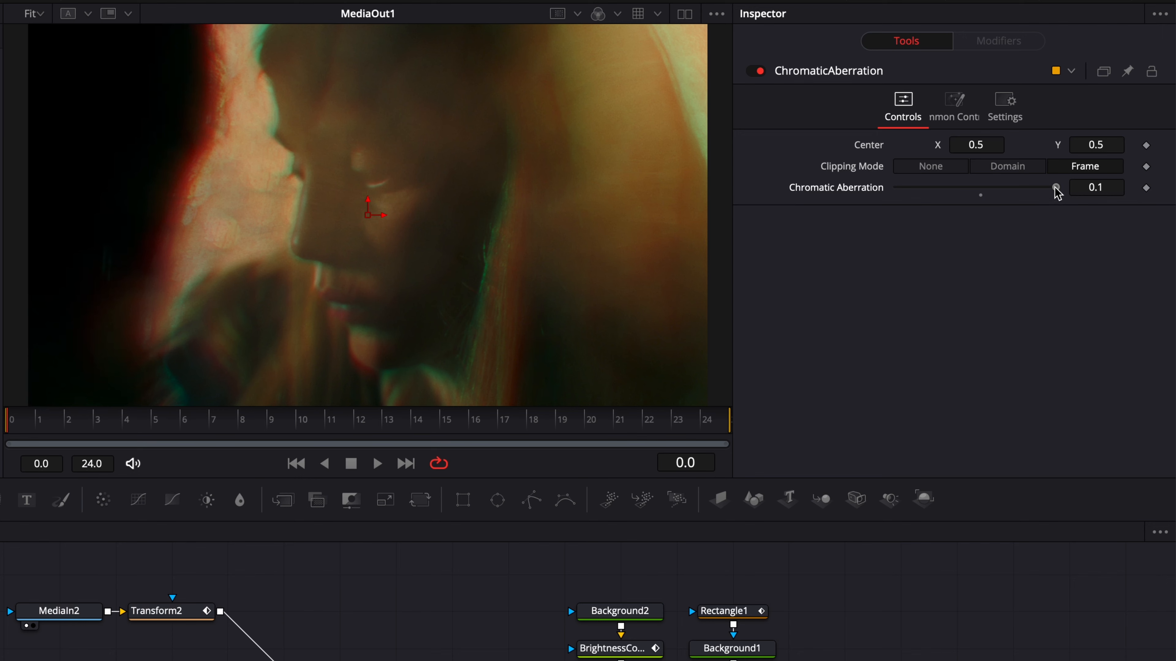
{"action": "left_click_drag", "start_coordinate": [1082, 151], "coordinate": [1042, 155]}
{"action": "left_click_drag", "start_coordinate": [1009, 200], "coordinate": [1011, 200]}
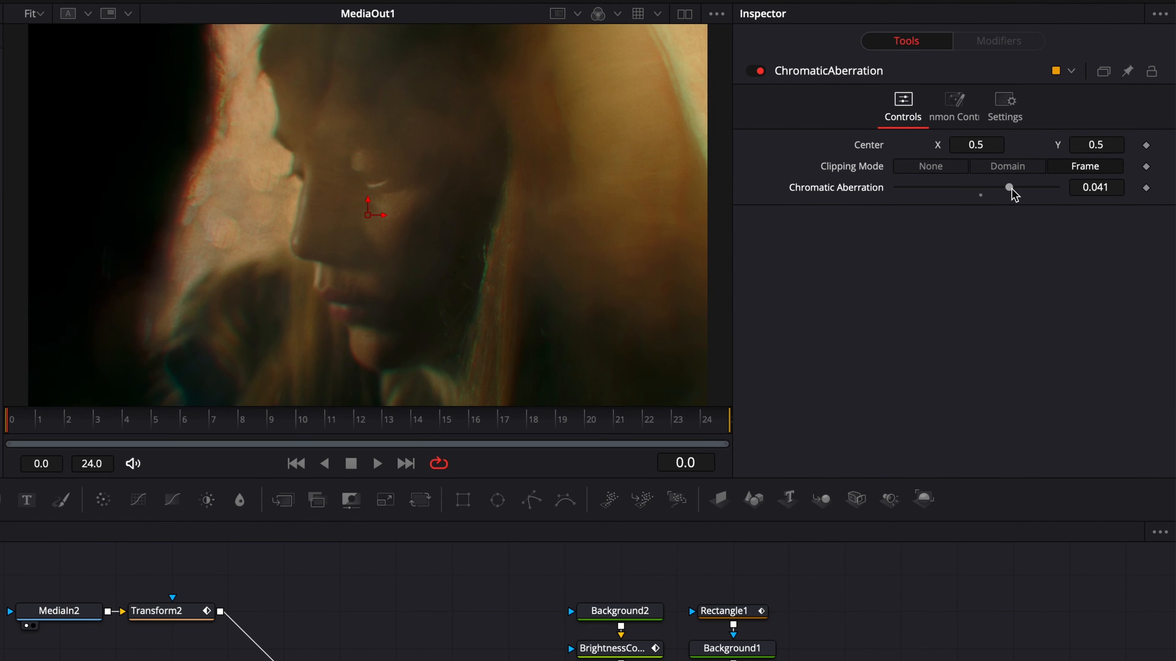
{"action": "left_click_drag", "start_coordinate": [1042, 150], "coordinate": [1073, 152]}
{"action": "left_click_drag", "start_coordinate": [1047, 190], "coordinate": [982, 202]}
Modify the Chromatic Aberration strength parameter with Anim Curves.
{"action": "double_click", "coordinate": [821, 189]}
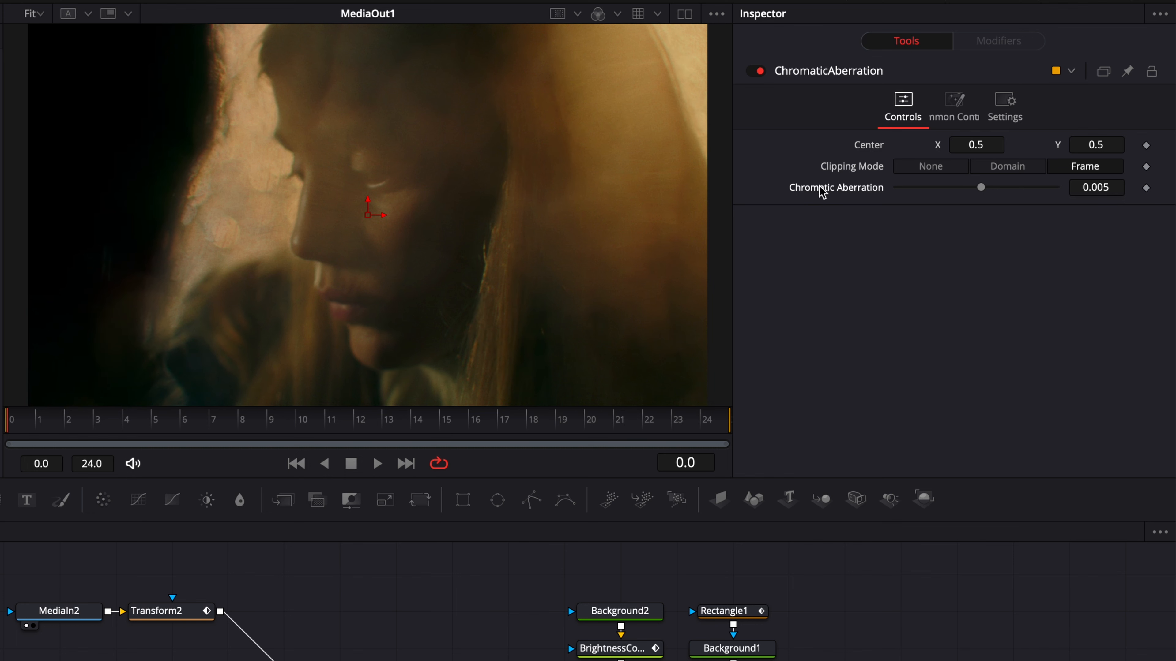
{"action": "right_click", "coordinate": [821, 192]}
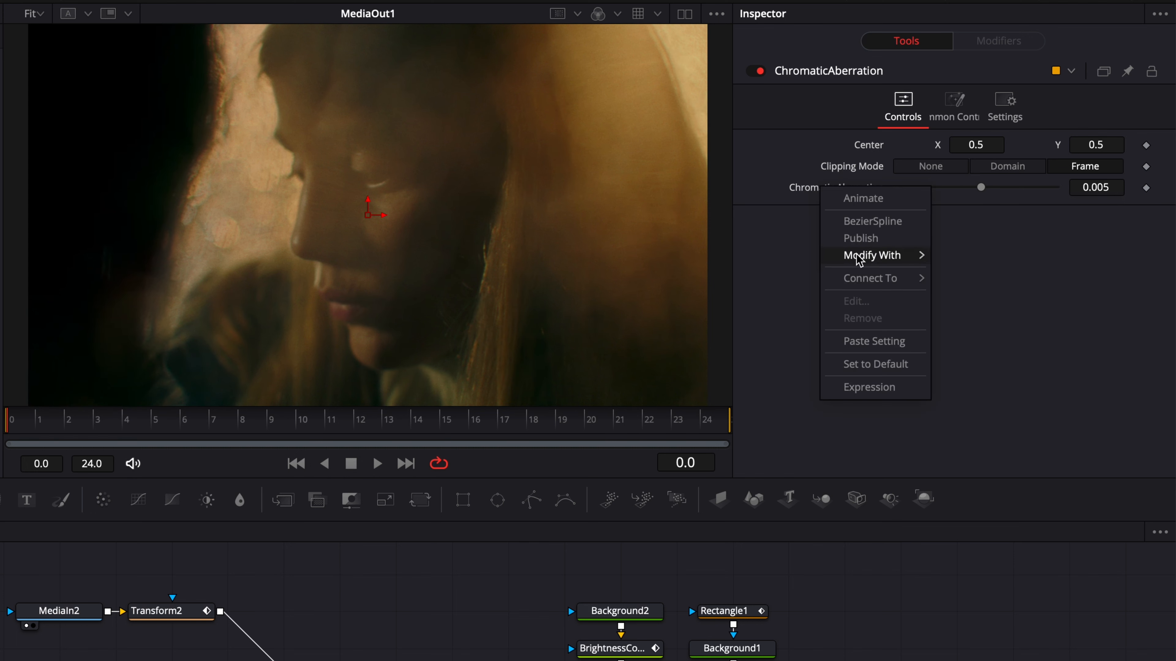
{"action": "mouse_move", "coordinate": [861, 256]}
{"action": "left_click", "coordinate": [962, 259]}
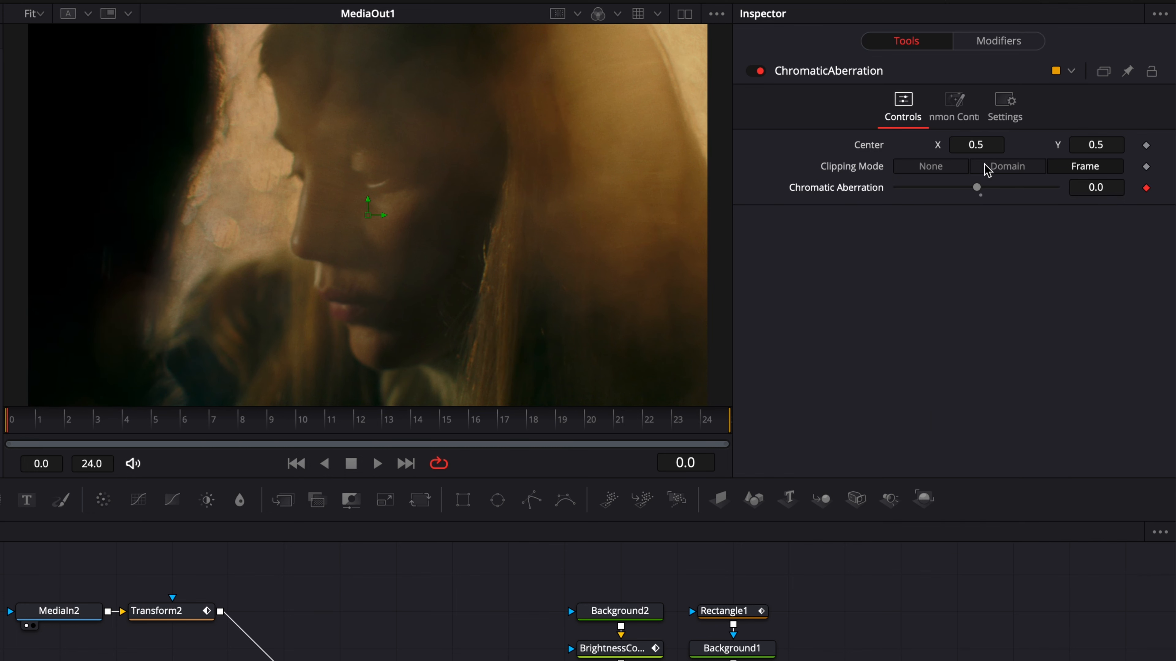
Set the Chromatic Aberration's Anim Curve to Easing with Sine for both In and Out, and enable Mirror.
{"action": "left_click", "coordinate": [990, 40]}
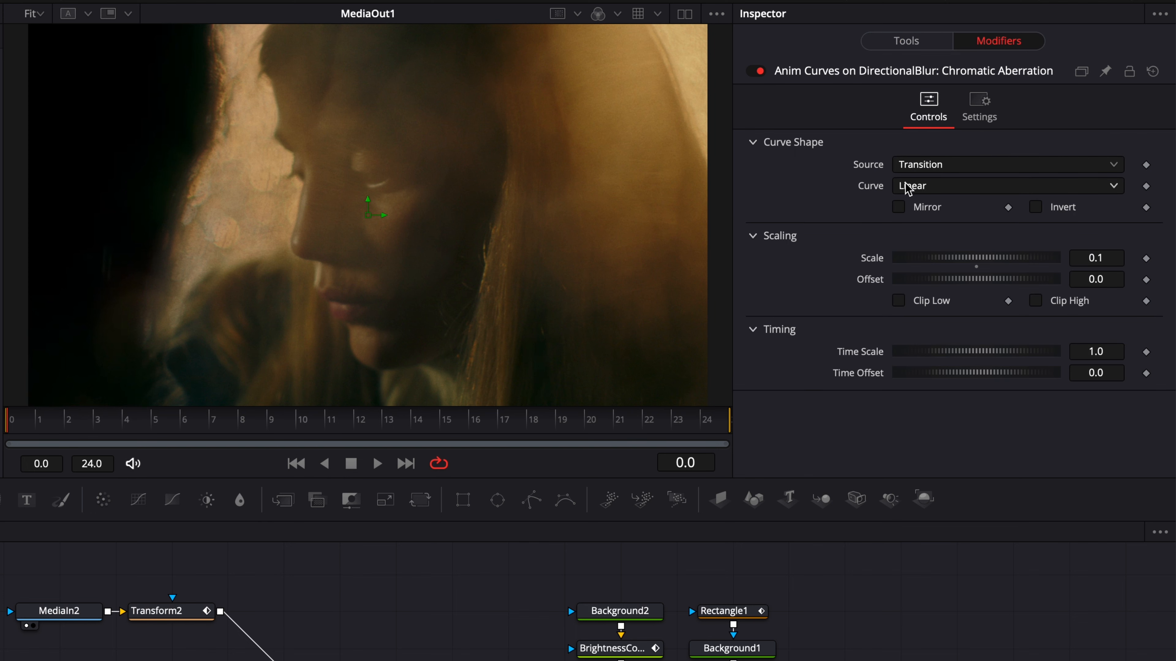
{"action": "left_click", "coordinate": [915, 189]}
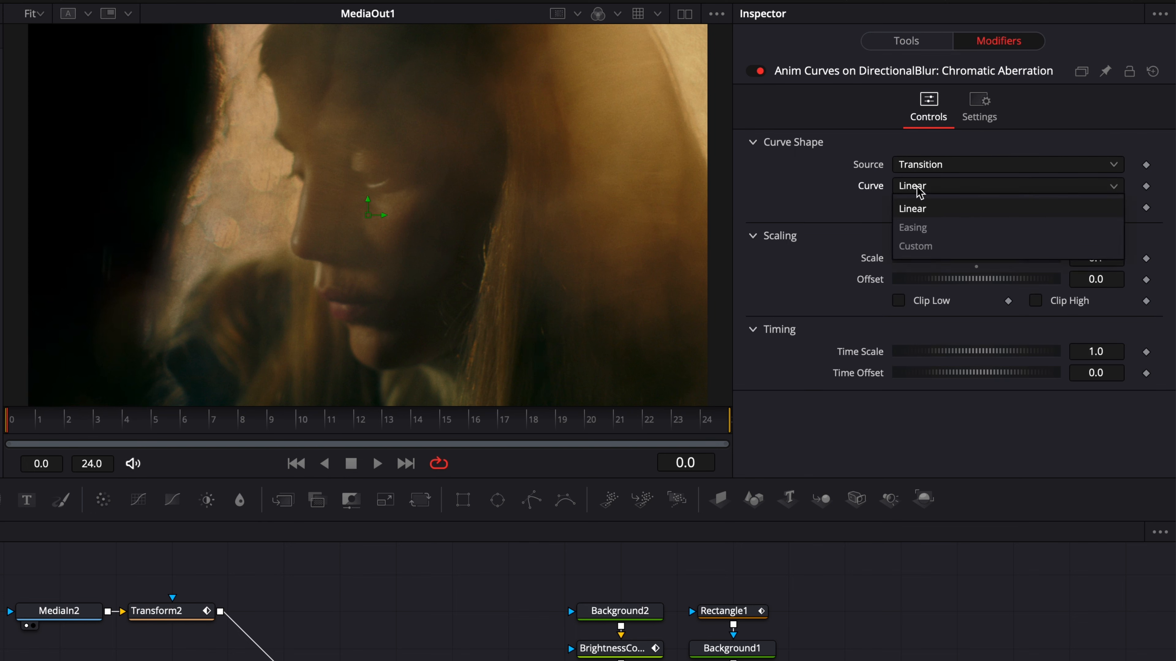
{"action": "left_click", "coordinate": [914, 227]}
{"action": "left_click", "coordinate": [921, 211]}
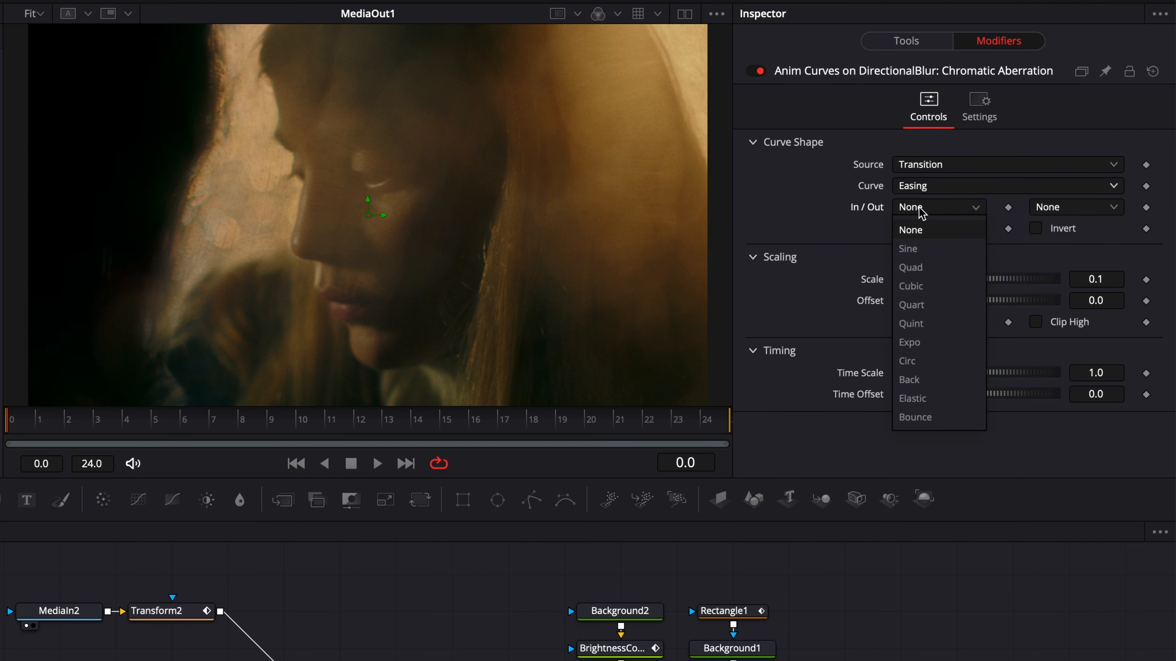
{"action": "left_click", "coordinate": [910, 249]}
{"action": "left_click", "coordinate": [1081, 211]}
{"action": "left_click", "coordinate": [1056, 249]}
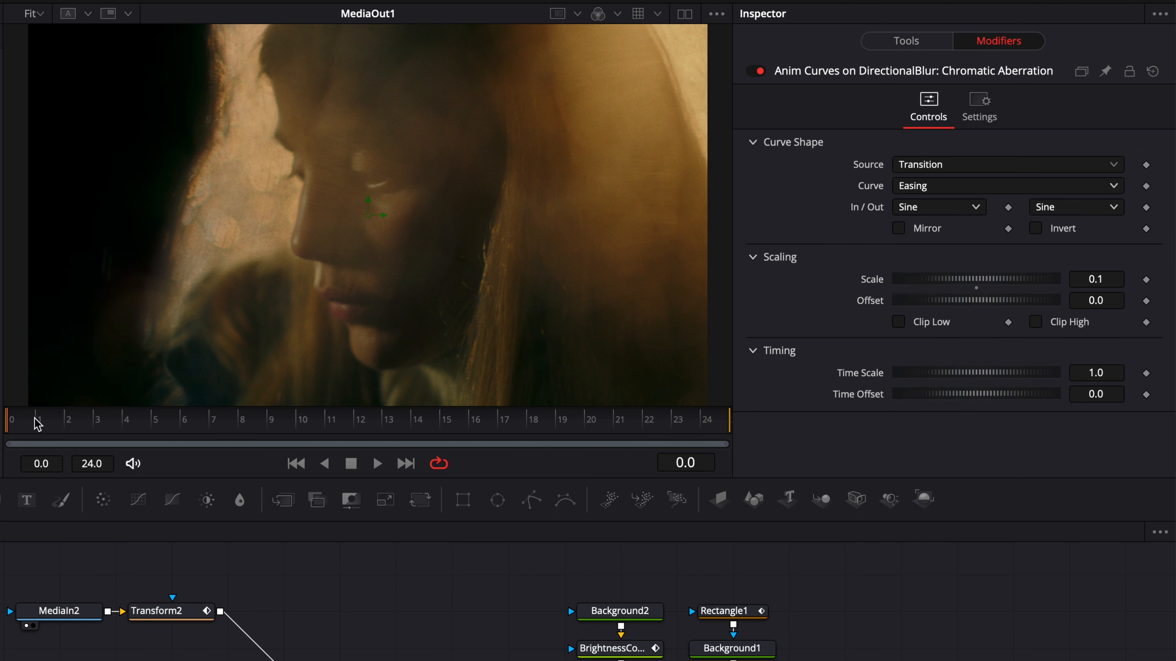
{"action": "left_click", "coordinate": [898, 228]}
Scrub through the frames and play the transition to check the animated chromatic aberration.
{"action": "left_click_drag", "start_coordinate": [26, 426], "coordinate": [702, 424]}
{"action": "key", "text": "space"}
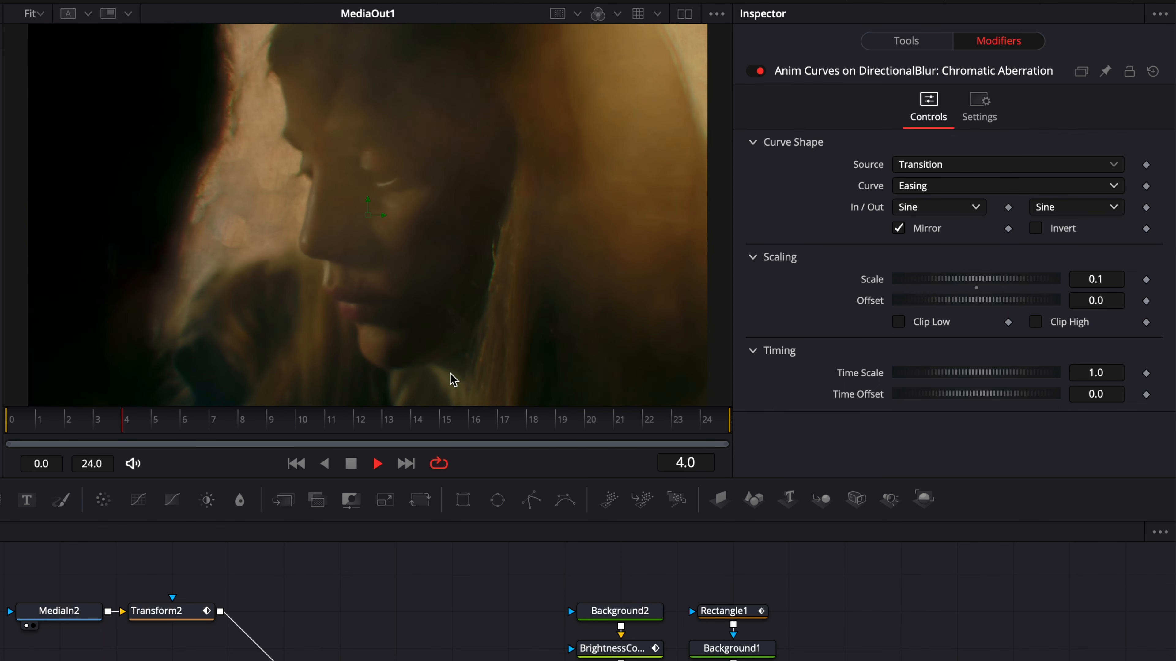
{"action": "key", "text": "space"}
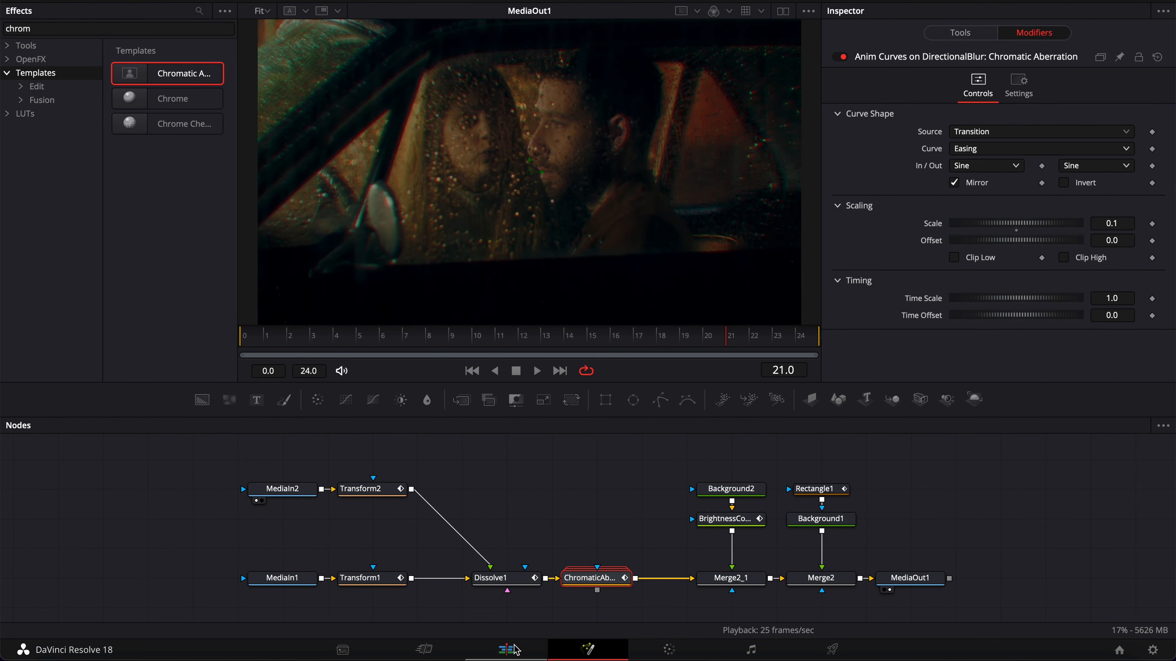
Go back to the Edit page and set the Cross Dissolve transition's duration to 3 seconds.
{"action": "left_click", "coordinate": [510, 650]}
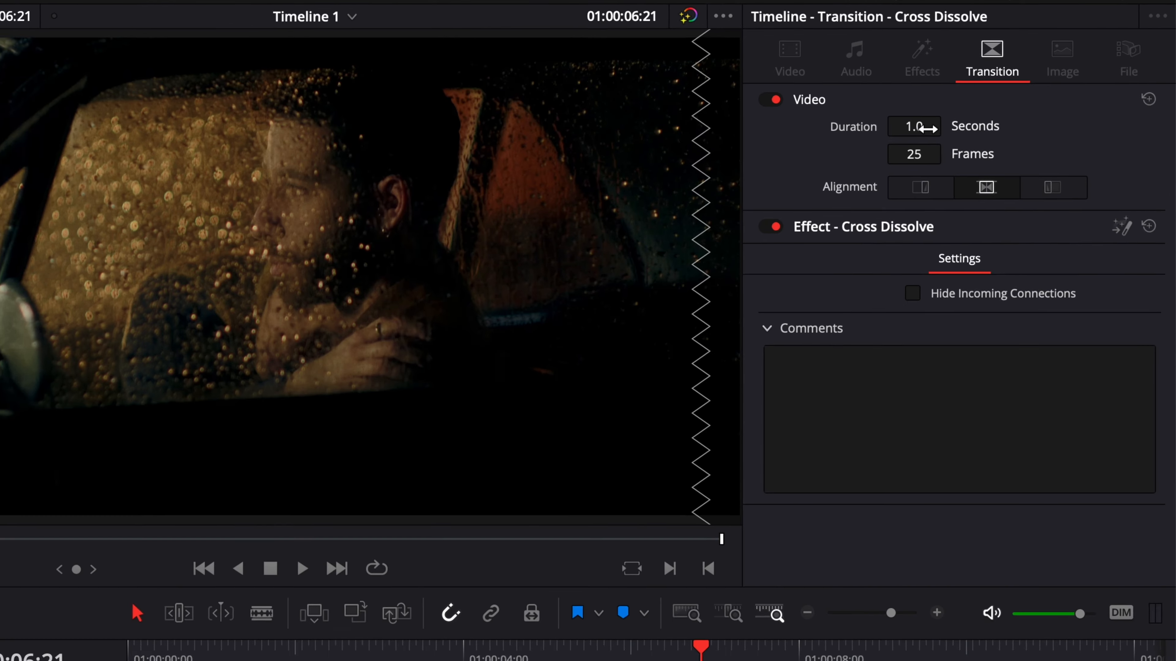
{"action": "double_click", "coordinate": [915, 131]}
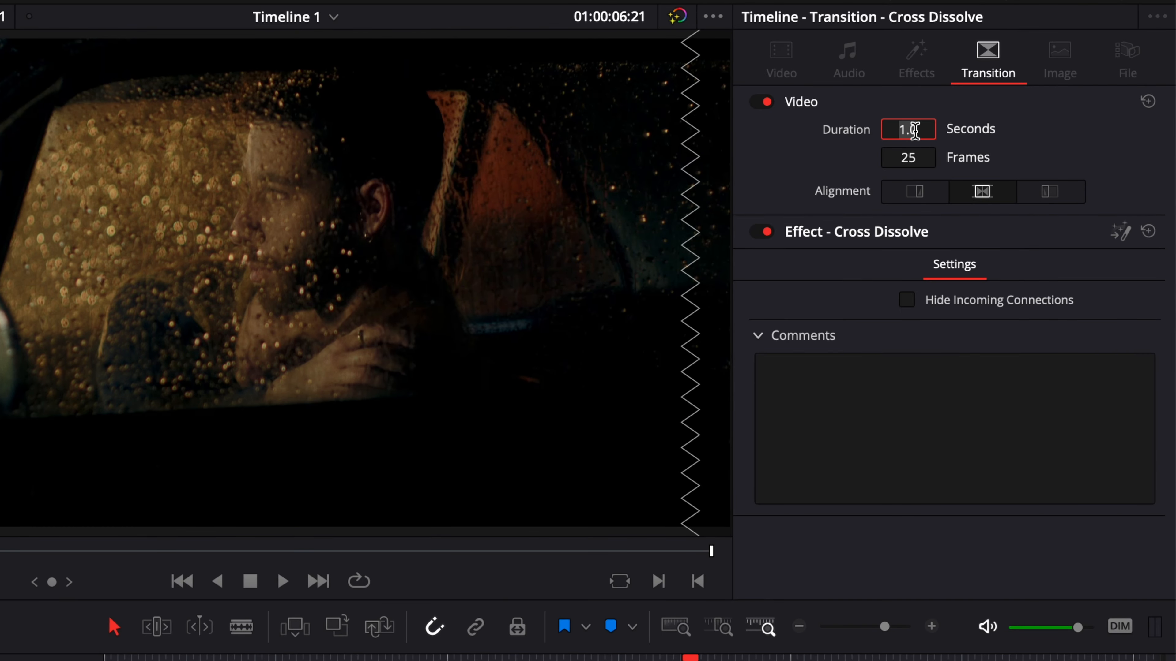
{"action": "type", "text": "3"}
{"action": "key", "text": "Return"}
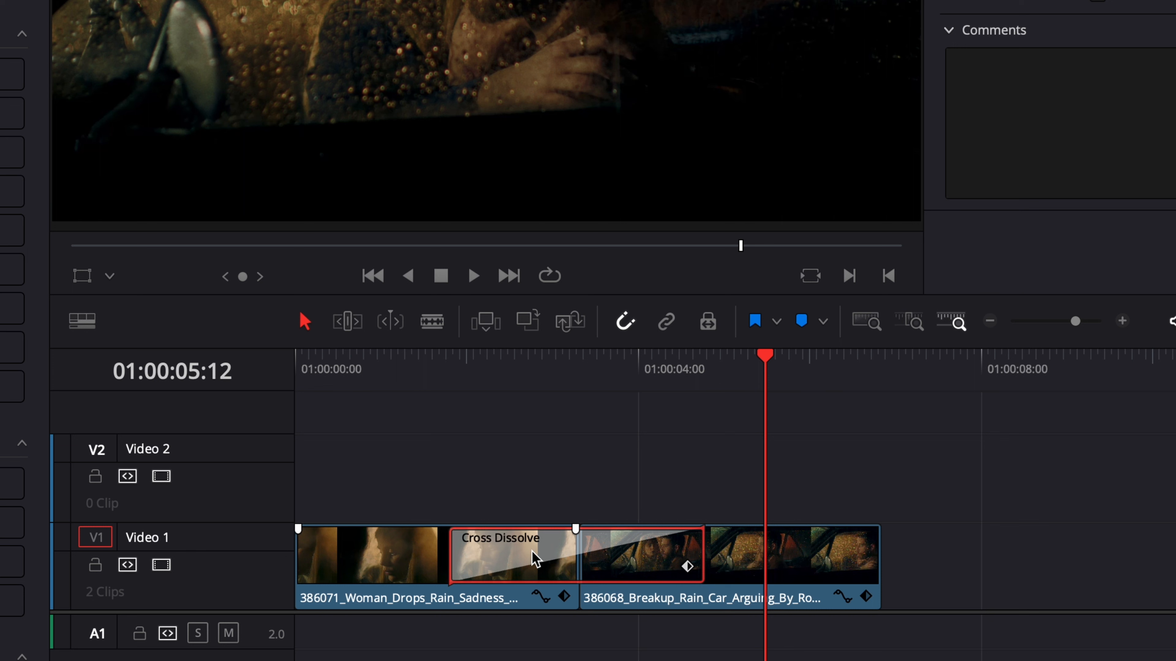
Save the customised Cross Dissolve as a transition preset named "Shadow Transition".
{"action": "right_click", "coordinate": [640, 556]}
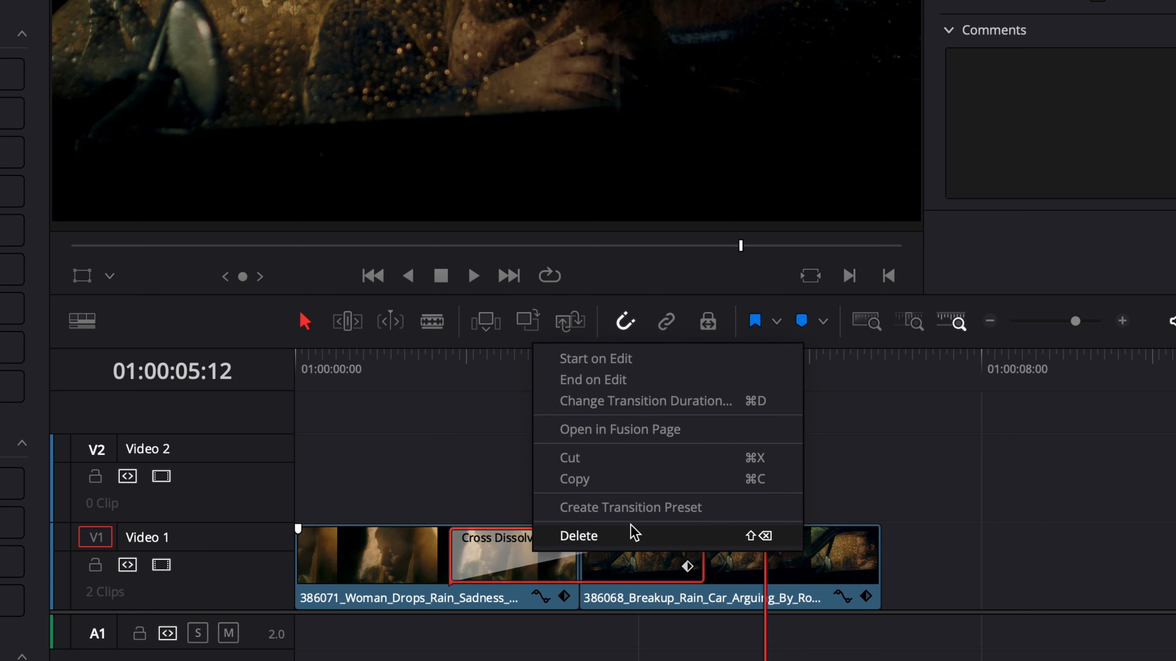
{"action": "left_click", "coordinate": [675, 508]}
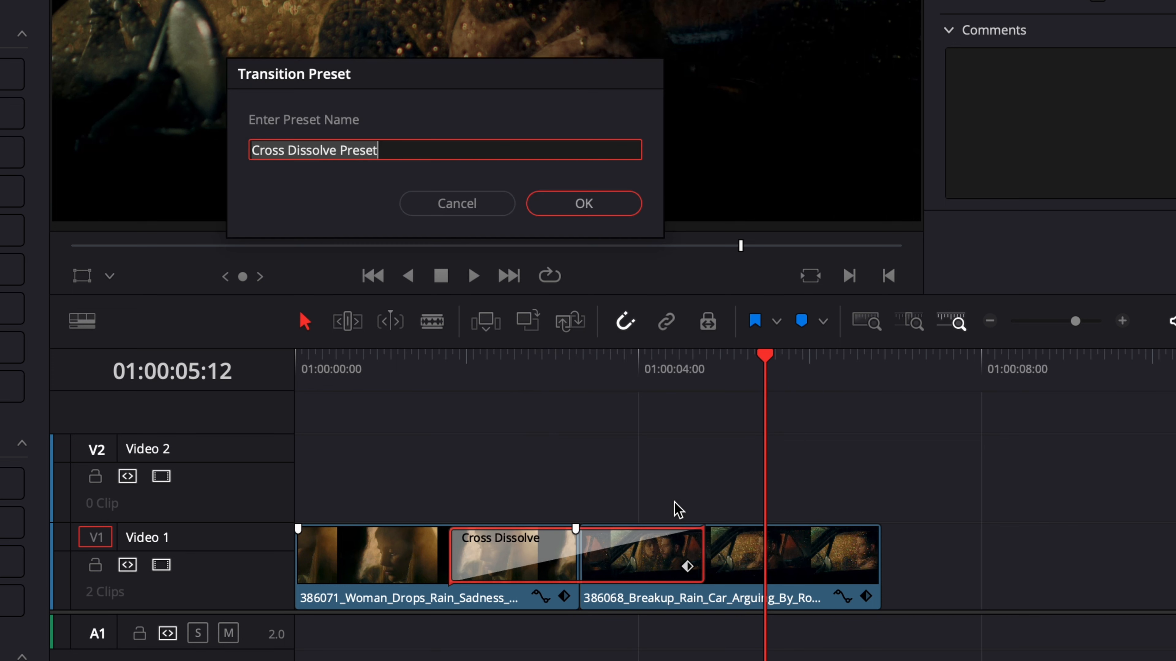
{"action": "key", "text": "BackSpace"}
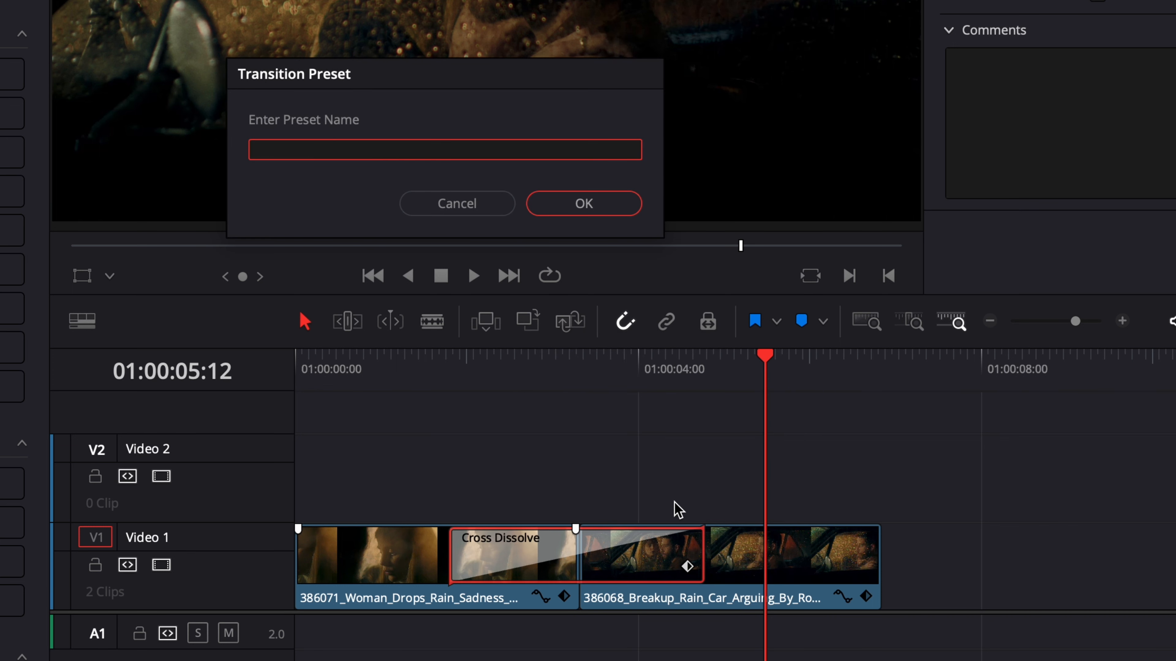
{"action": "type", "text": "Shadow Transition"}
{"action": "left_click", "coordinate": [600, 202]}
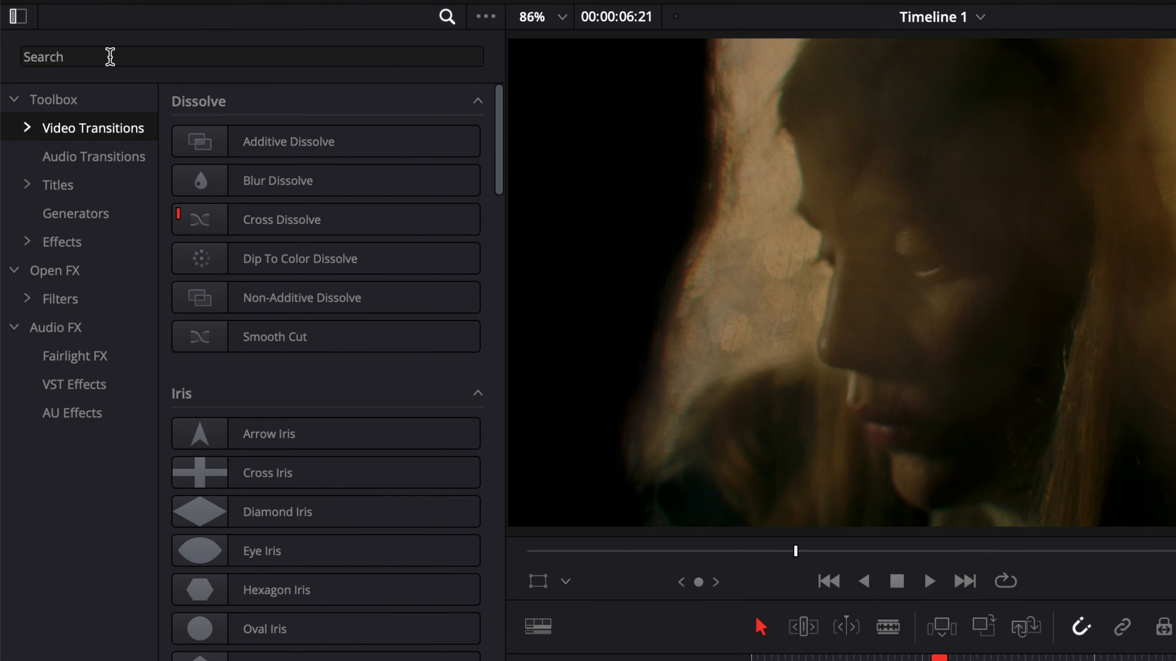
Search the video transitions for "sha" and apply Shadow Transition to the cut between the two clips.
{"action": "left_click", "coordinate": [71, 37]}
{"action": "type", "text": "sha"}
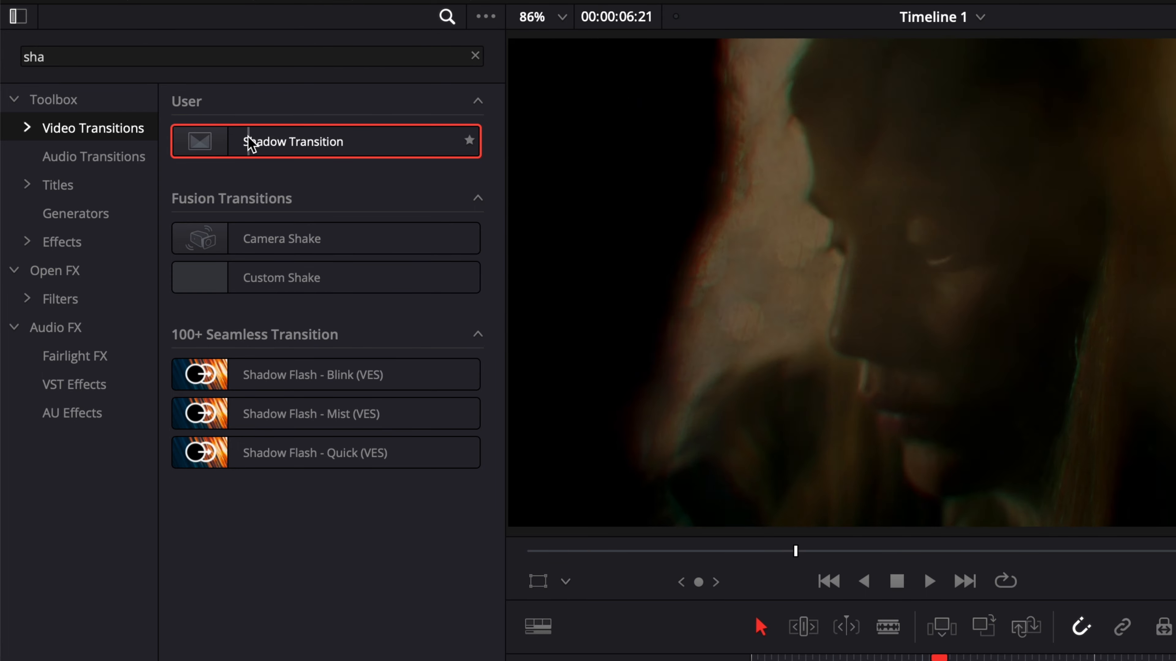
{"action": "left_click_drag", "start_coordinate": [250, 144], "coordinate": [546, 556]}
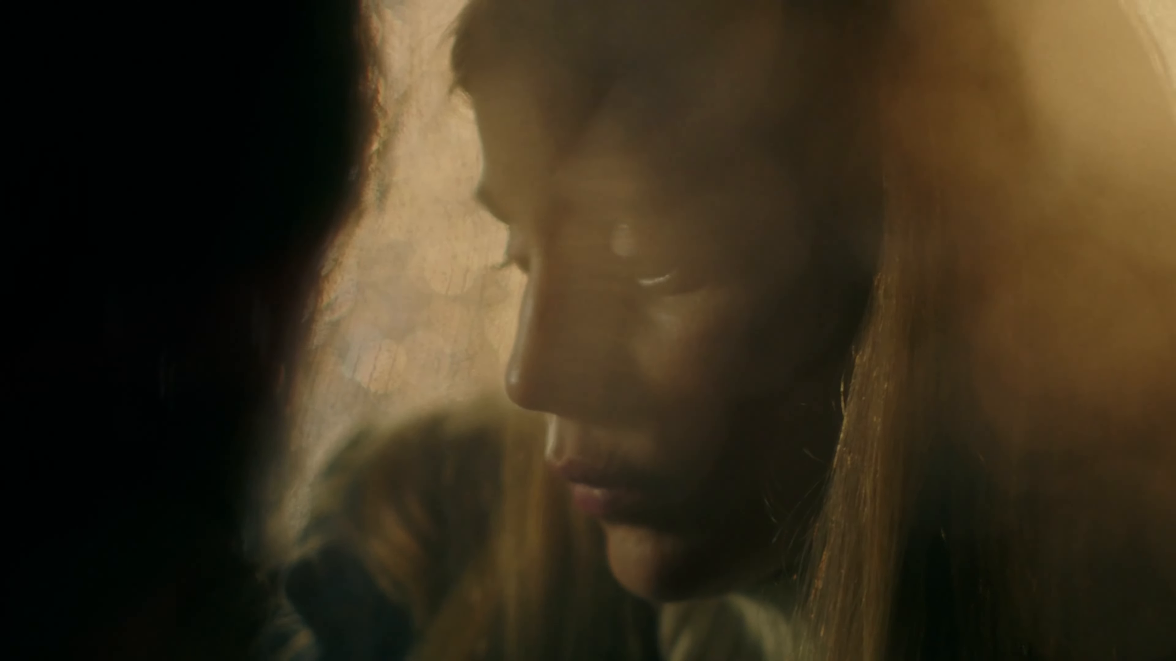